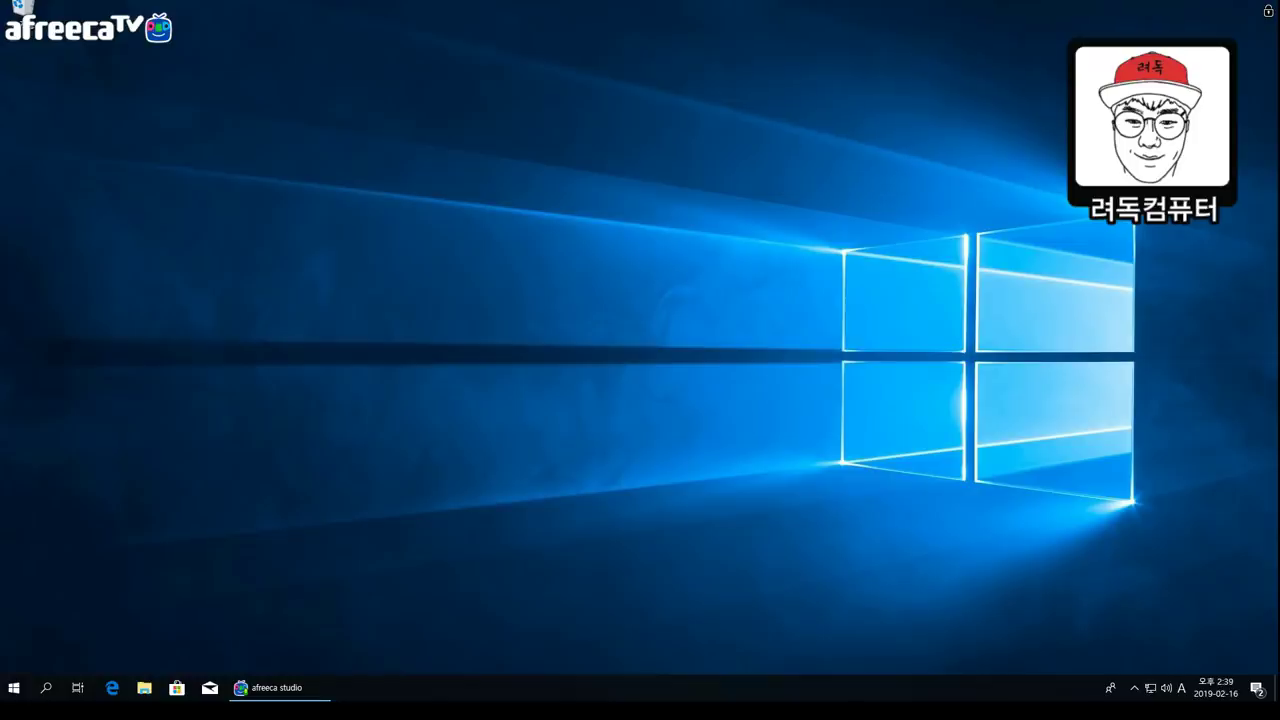
# In the taskbar settings, try combining taskbar buttons with 항상, 레이블 숨기기 and restore the option to 안 함.
pyautogui.rightClick(516, 688)
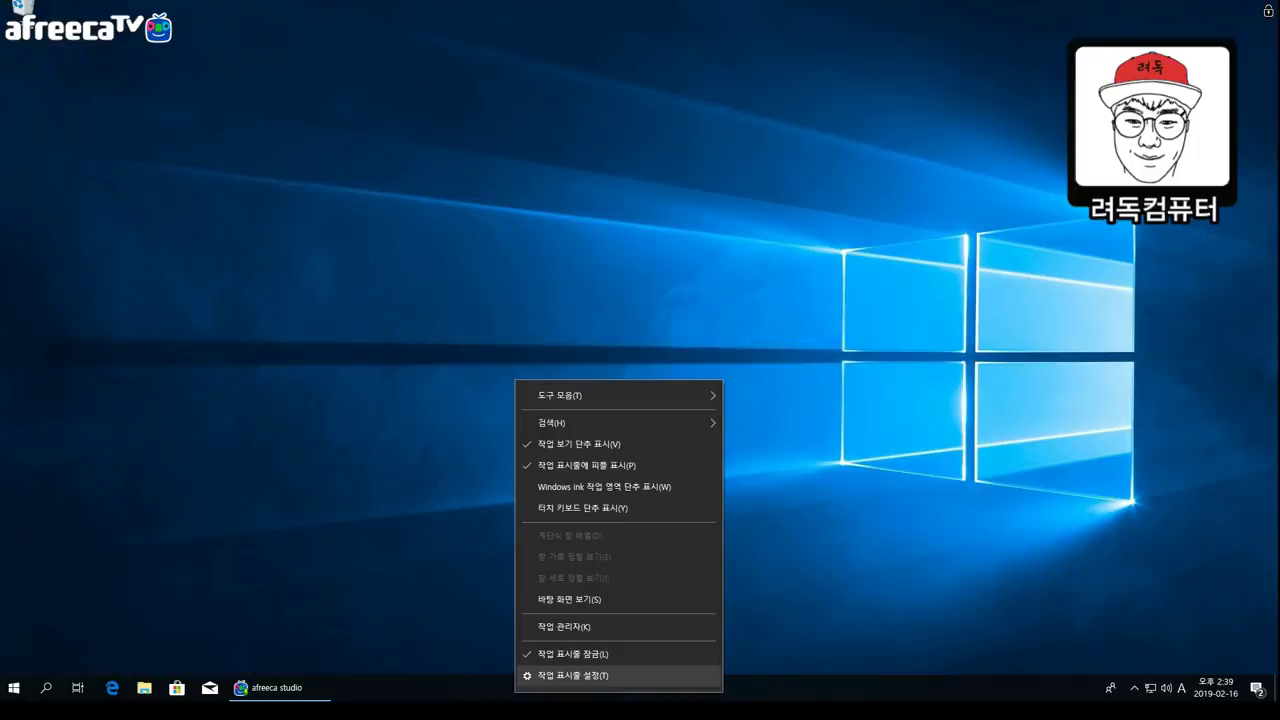
pyautogui.click(572, 675)
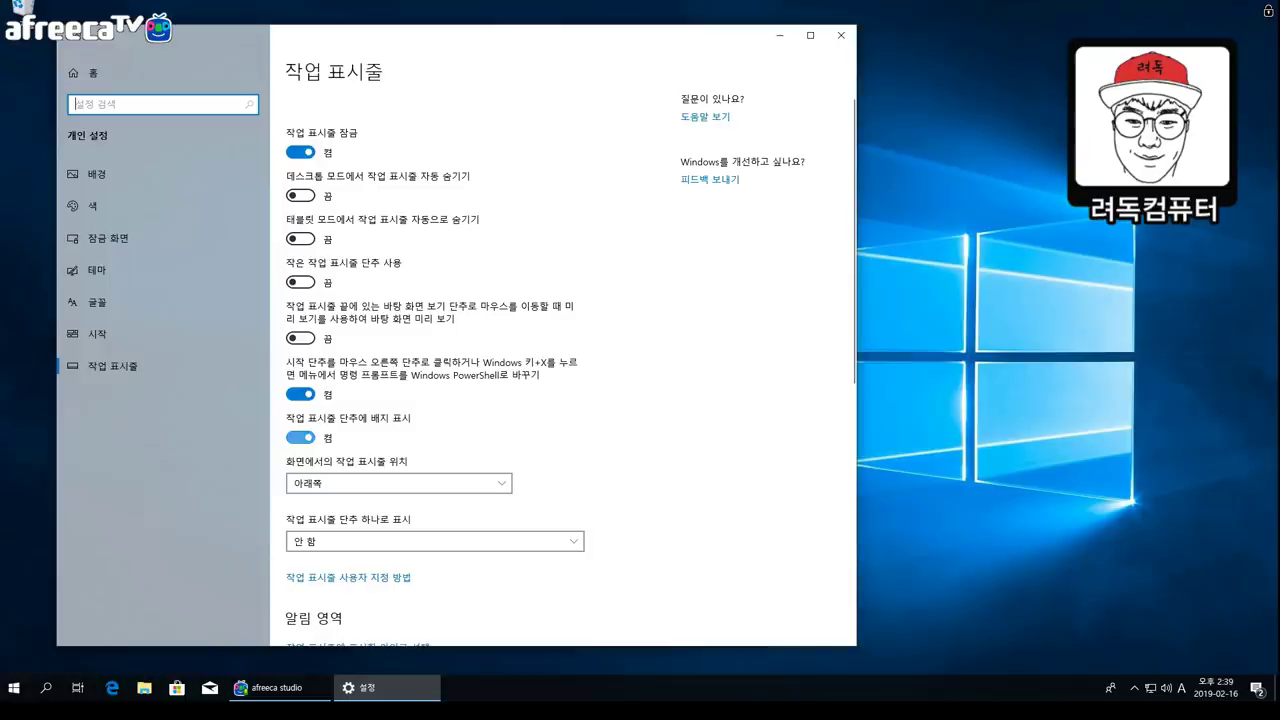
pyautogui.click(435, 541)
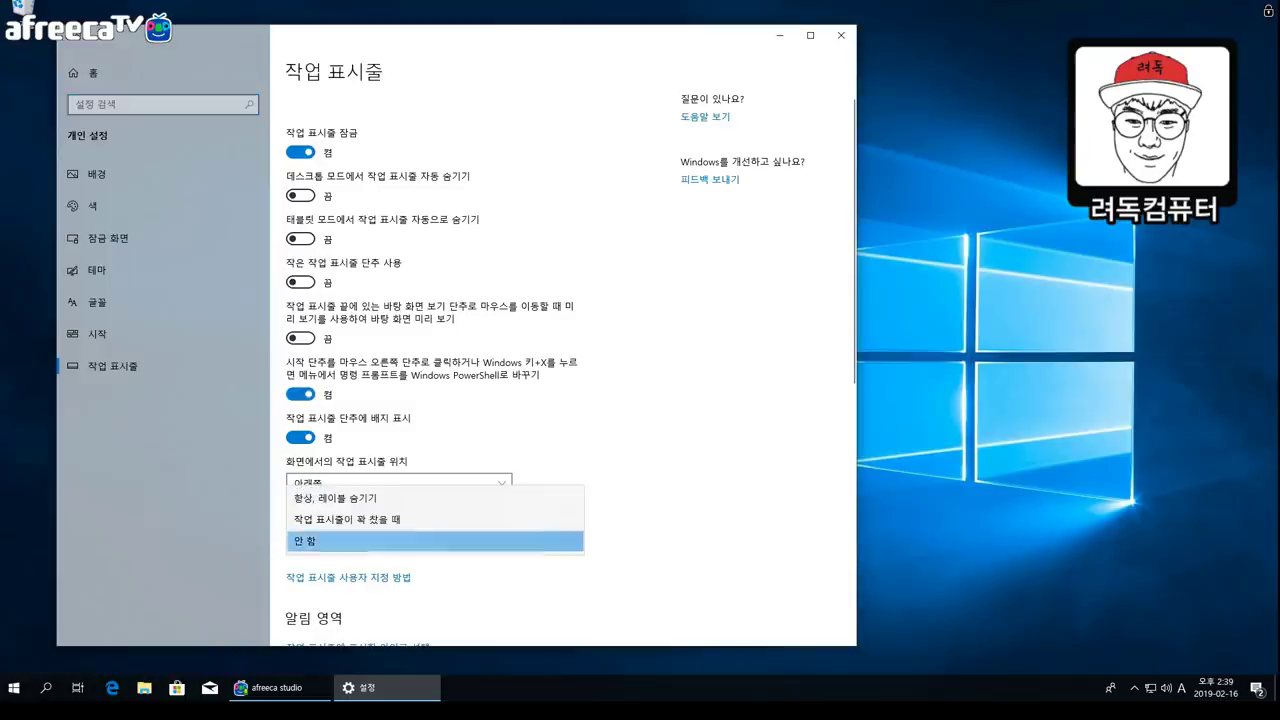
pyautogui.click(400, 496)
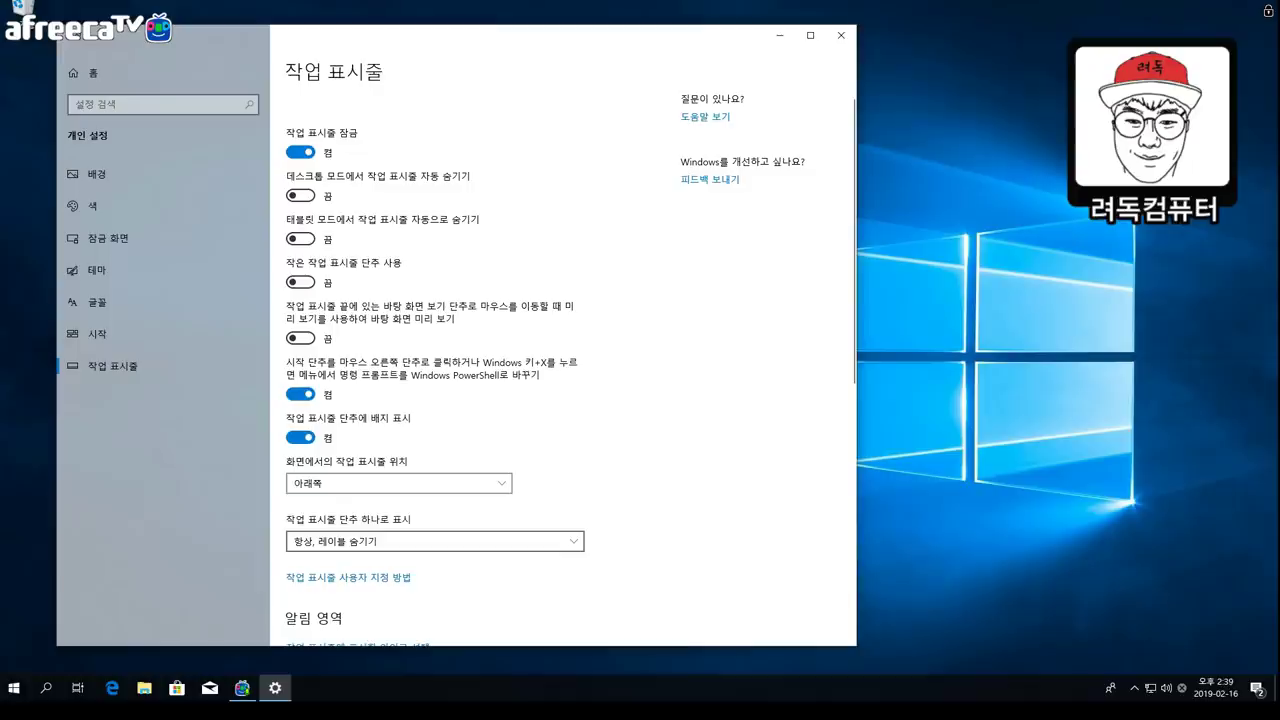
pyautogui.click(435, 541)
pyautogui.click(310, 585)
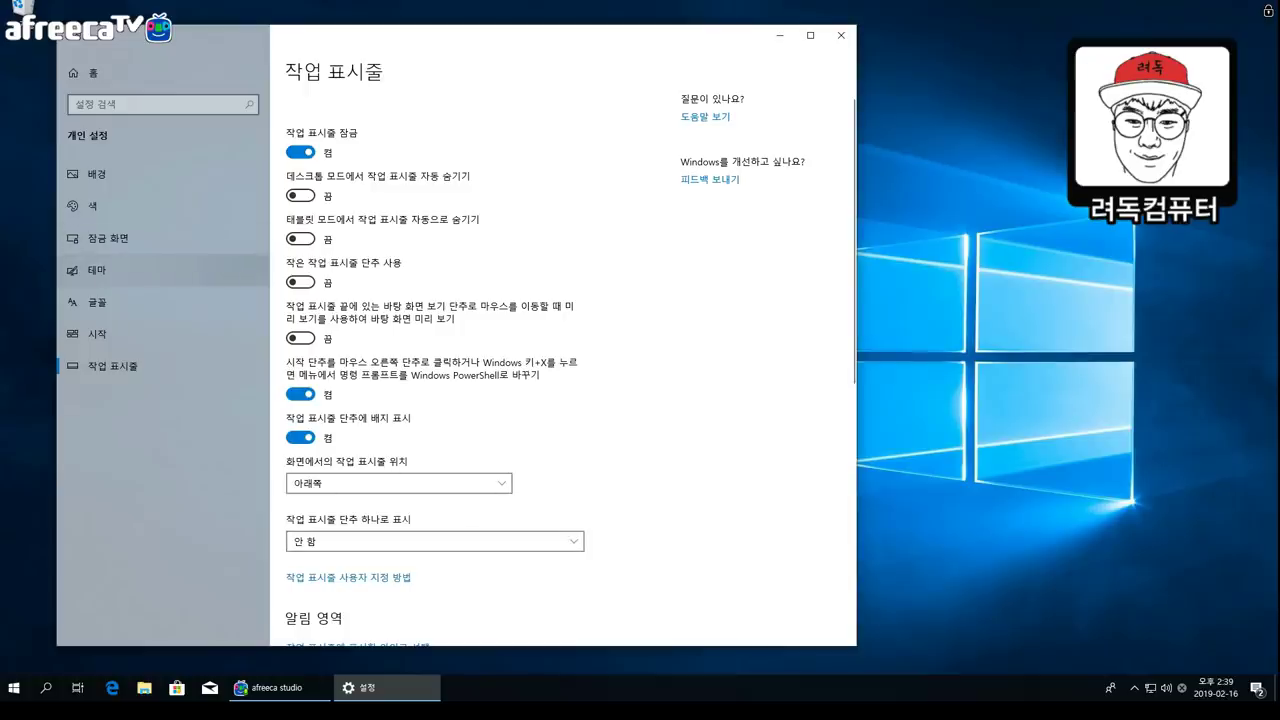
# In the theme's desktop icon settings, enable the 컴퓨터 and 제어판 icons, apply them, and close Settings.
pyautogui.click(96, 270)
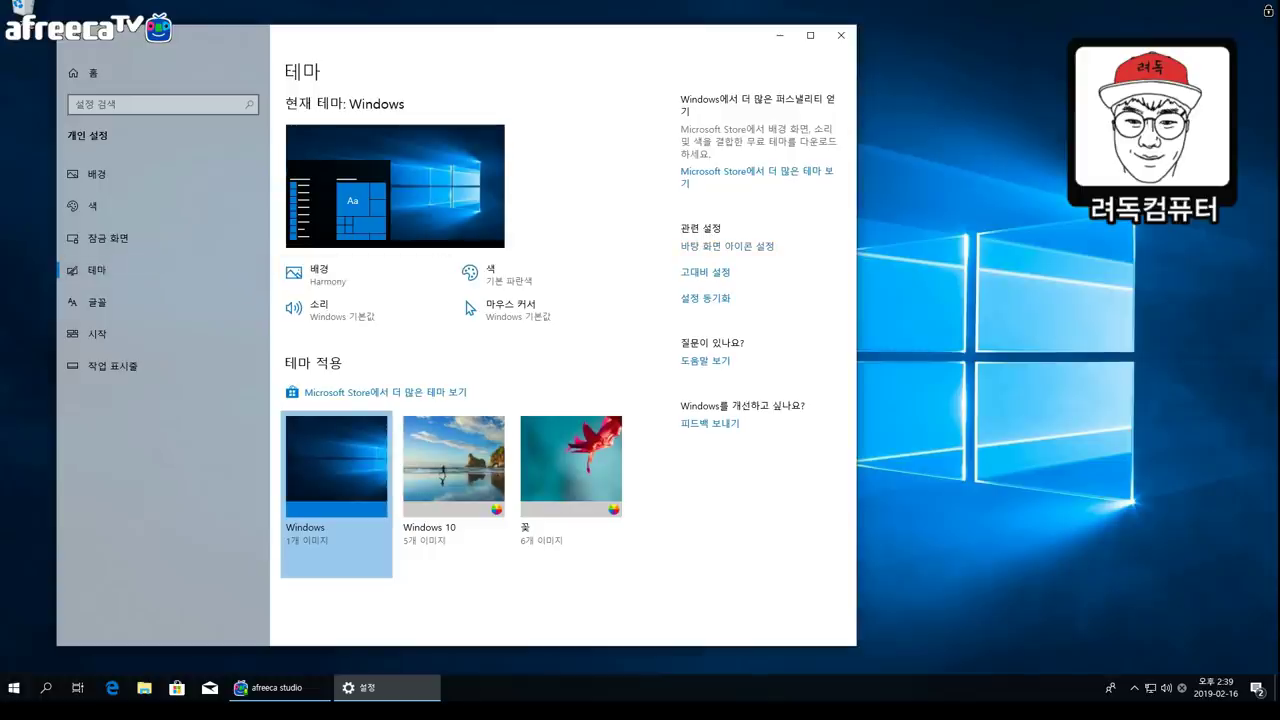
pyautogui.click(725, 246)
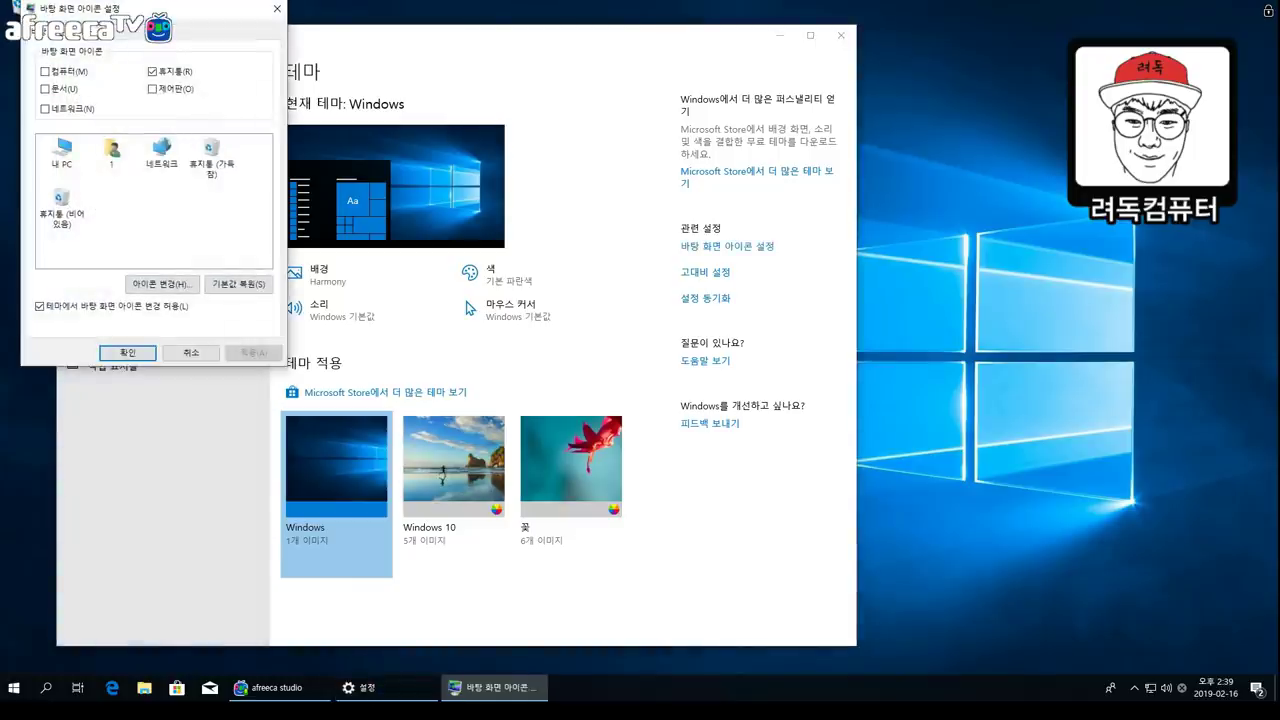
pyautogui.hotkey('alt', 'm')
pyautogui.hotkey('alt', 'a')
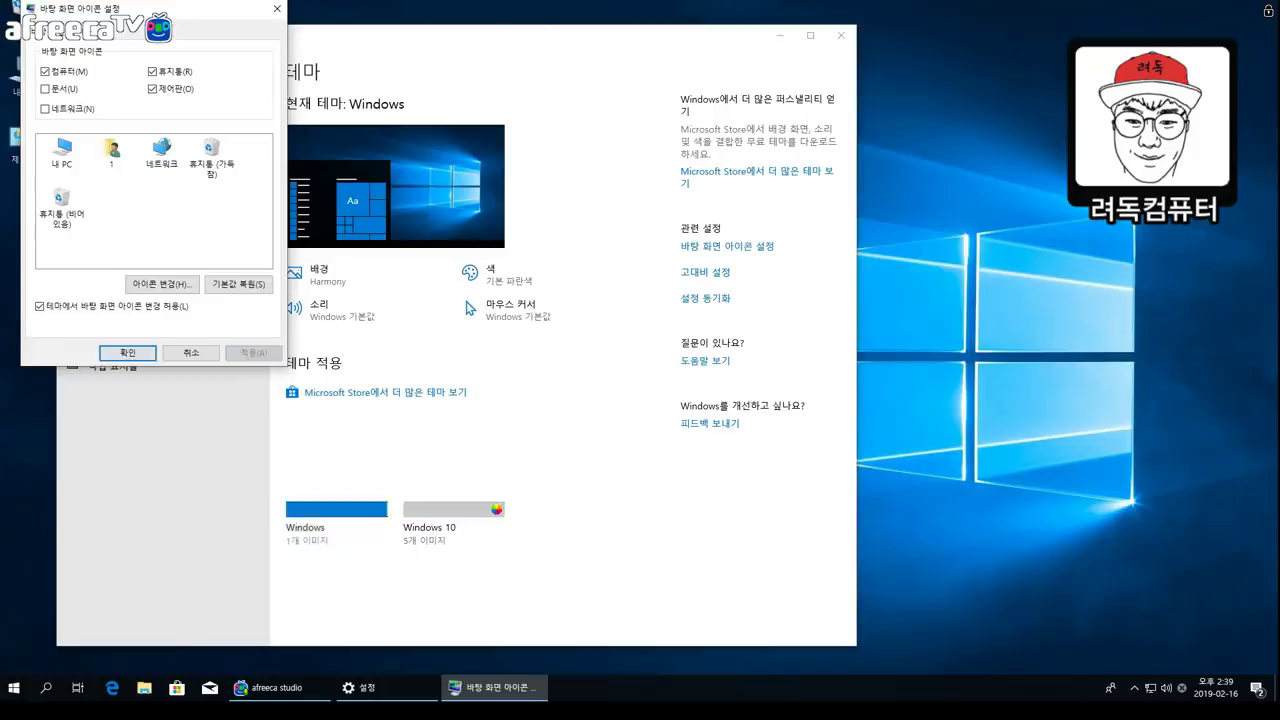
pyautogui.press('Return')
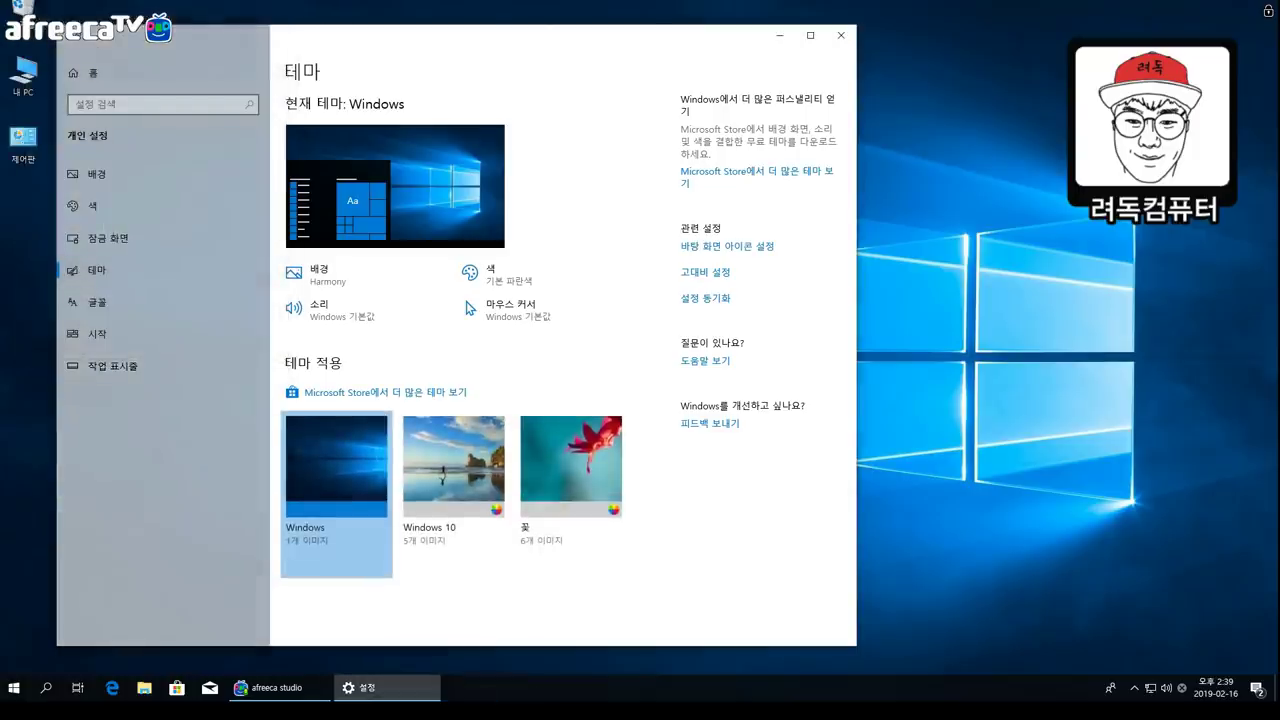
pyautogui.click(840, 35)
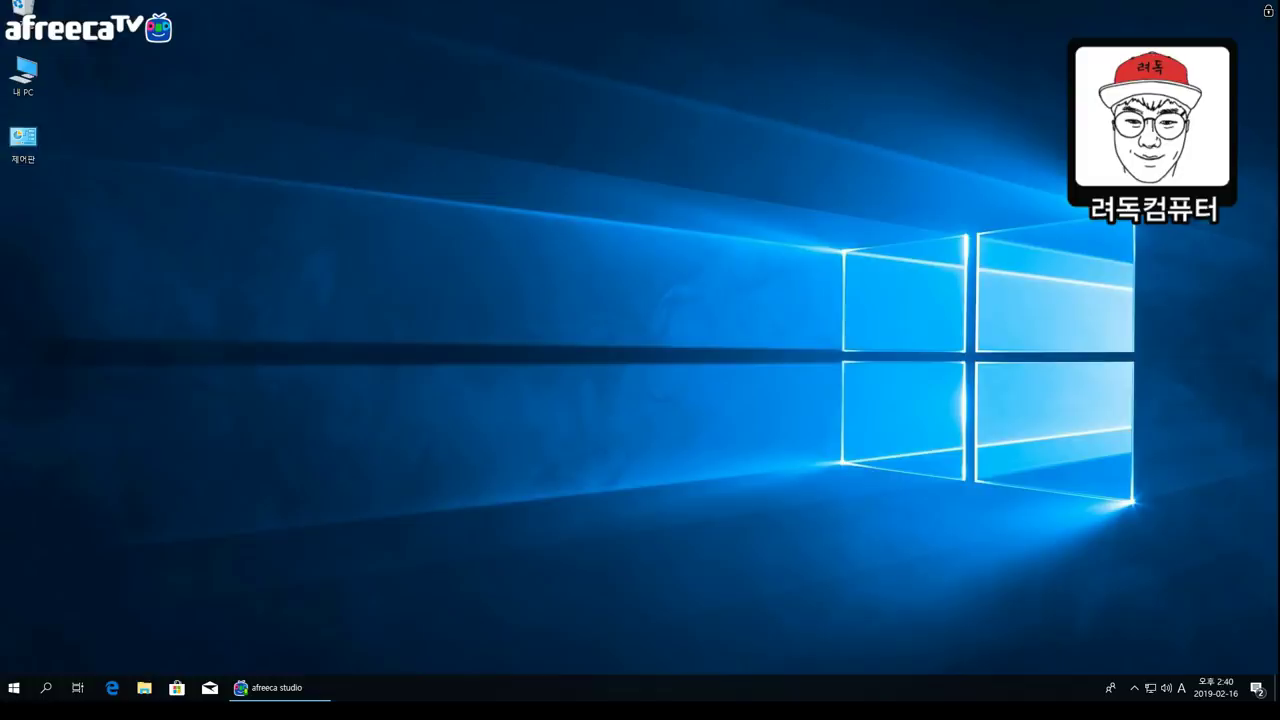
# View the desktop icon settings by way of the desktop's personalization settings, leaving everything as is, and close them.
pyautogui.rightClick(637, 409)
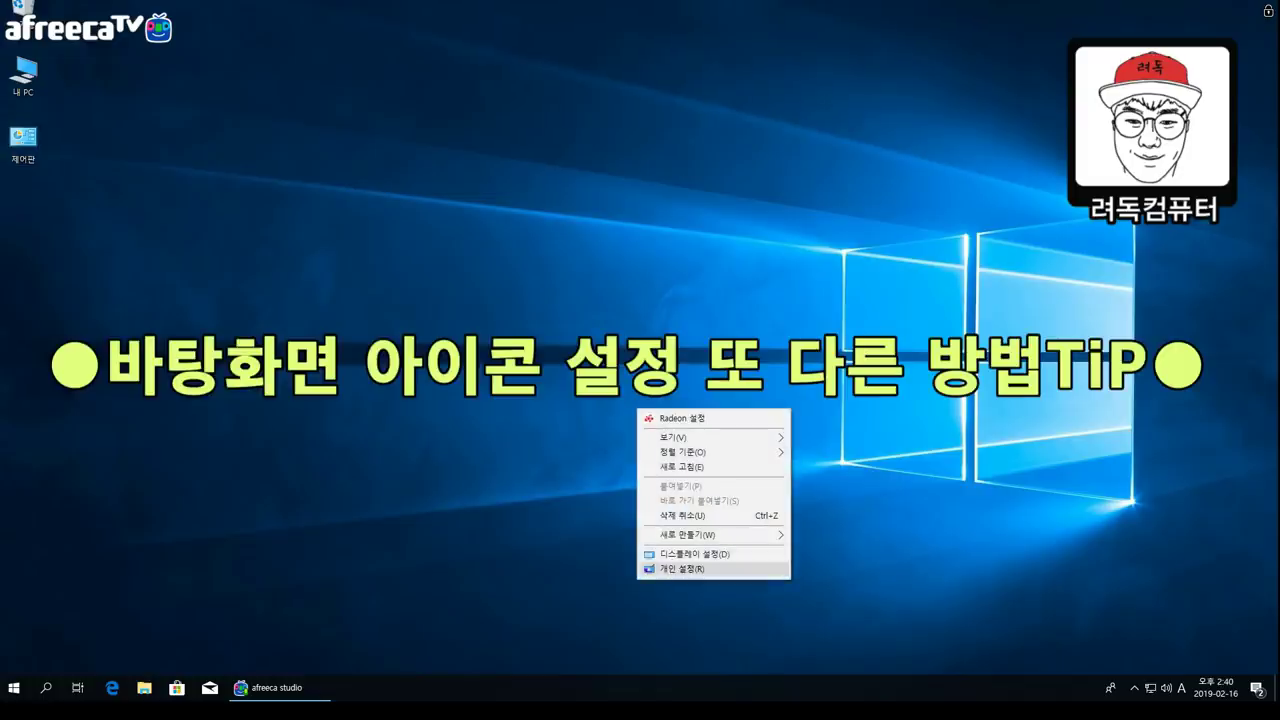
pyautogui.click(681, 569)
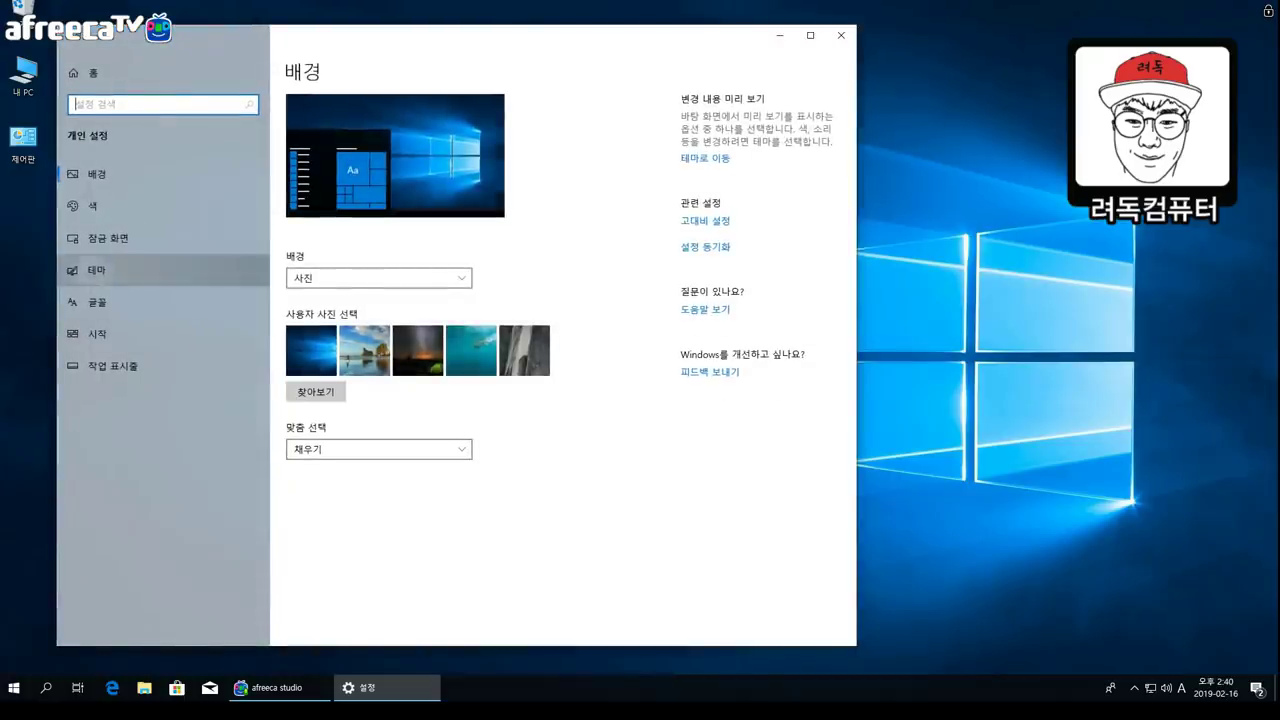
pyautogui.click(96, 270)
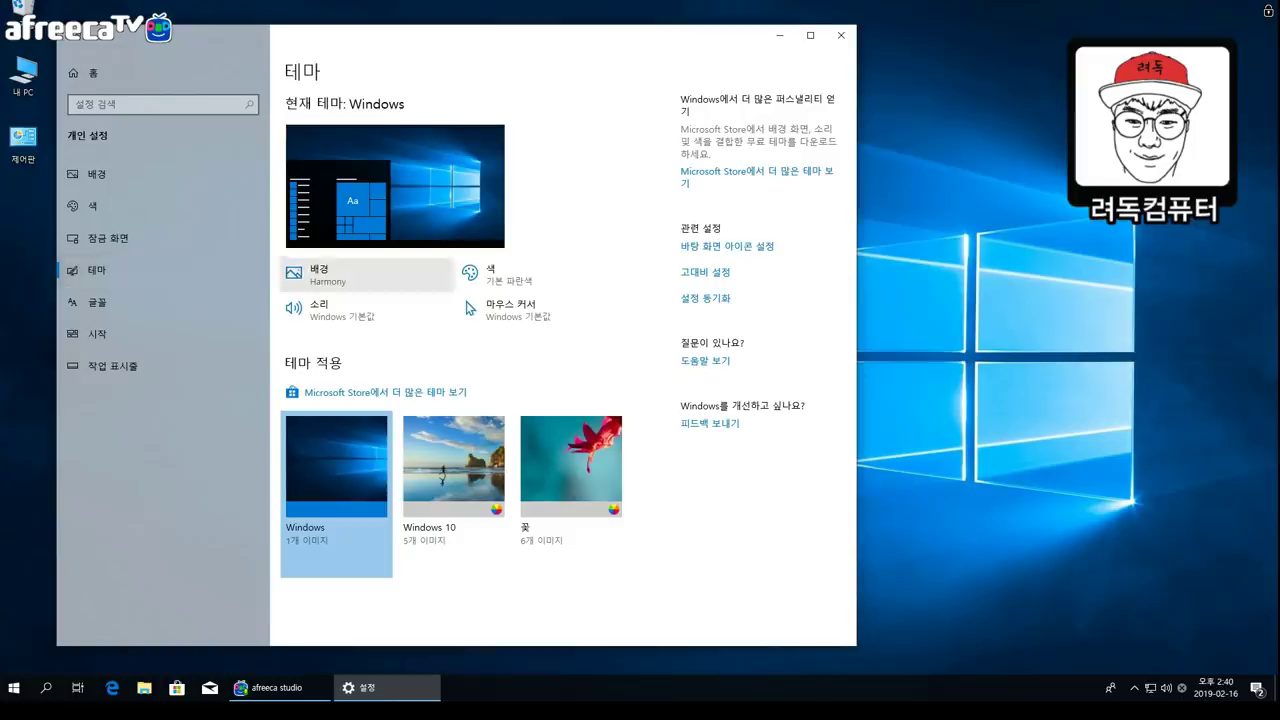
pyautogui.click(730, 246)
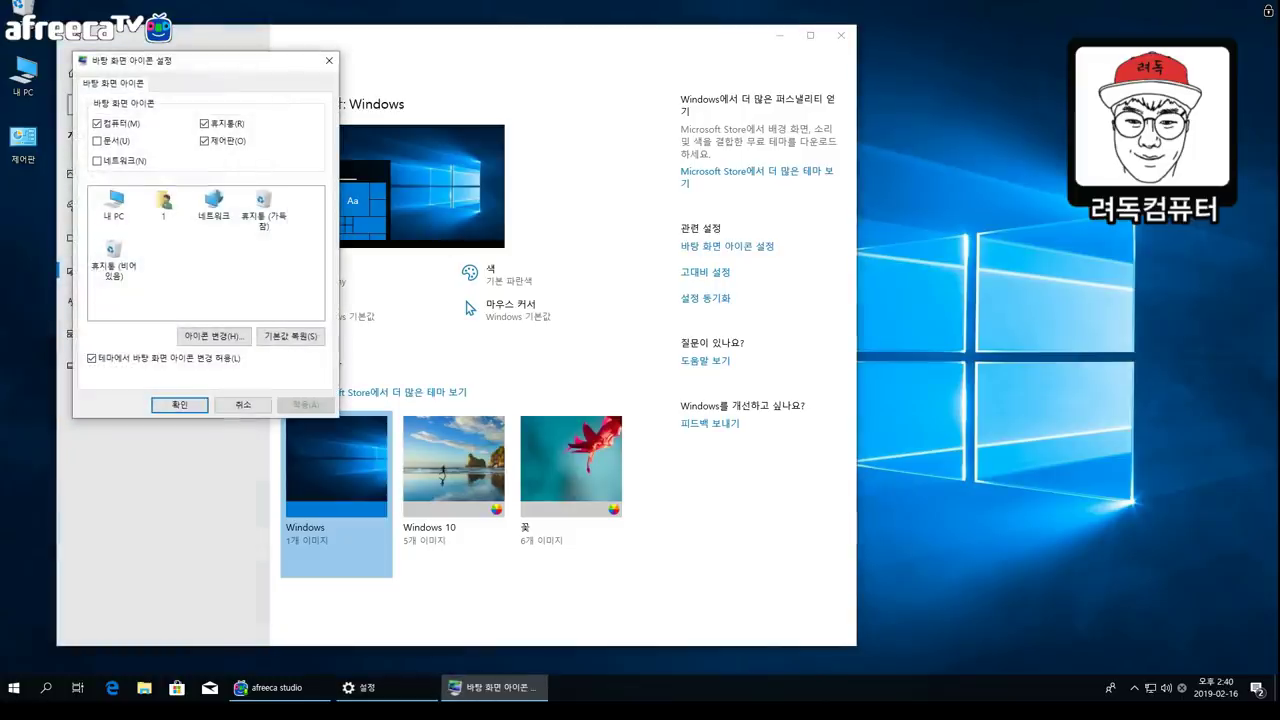
pyautogui.click(329, 60)
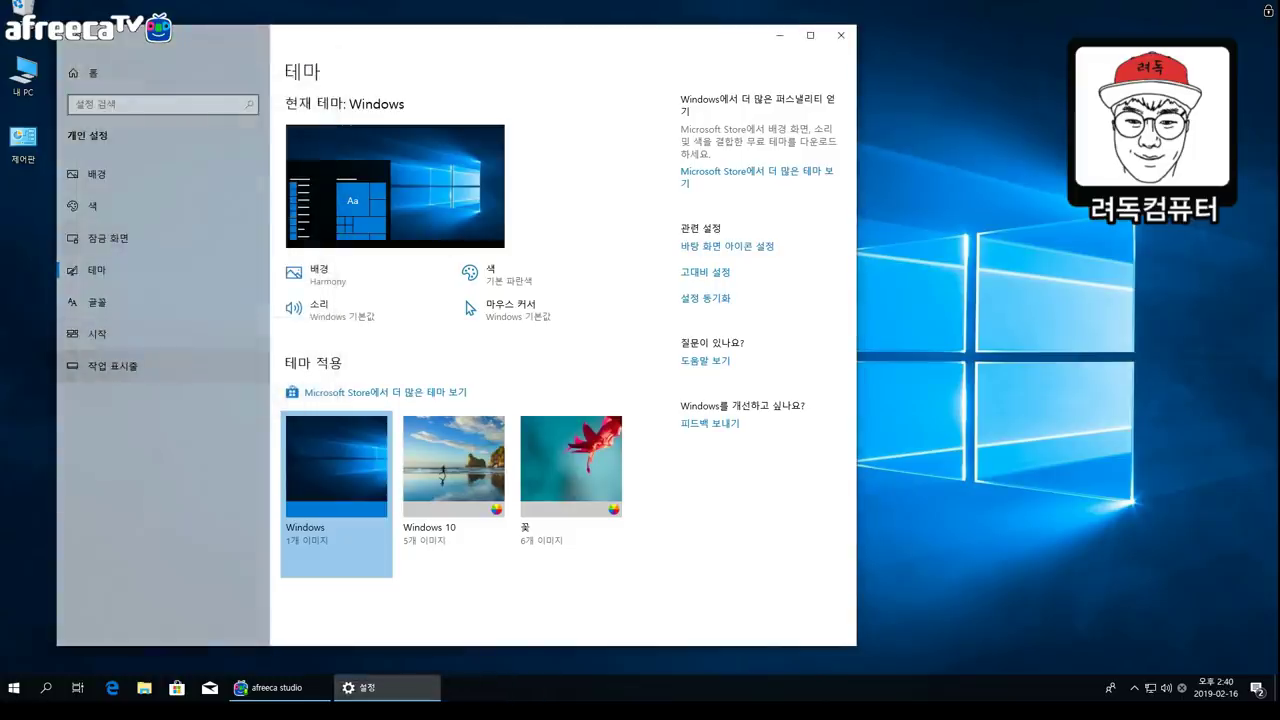
pyautogui.click(841, 35)
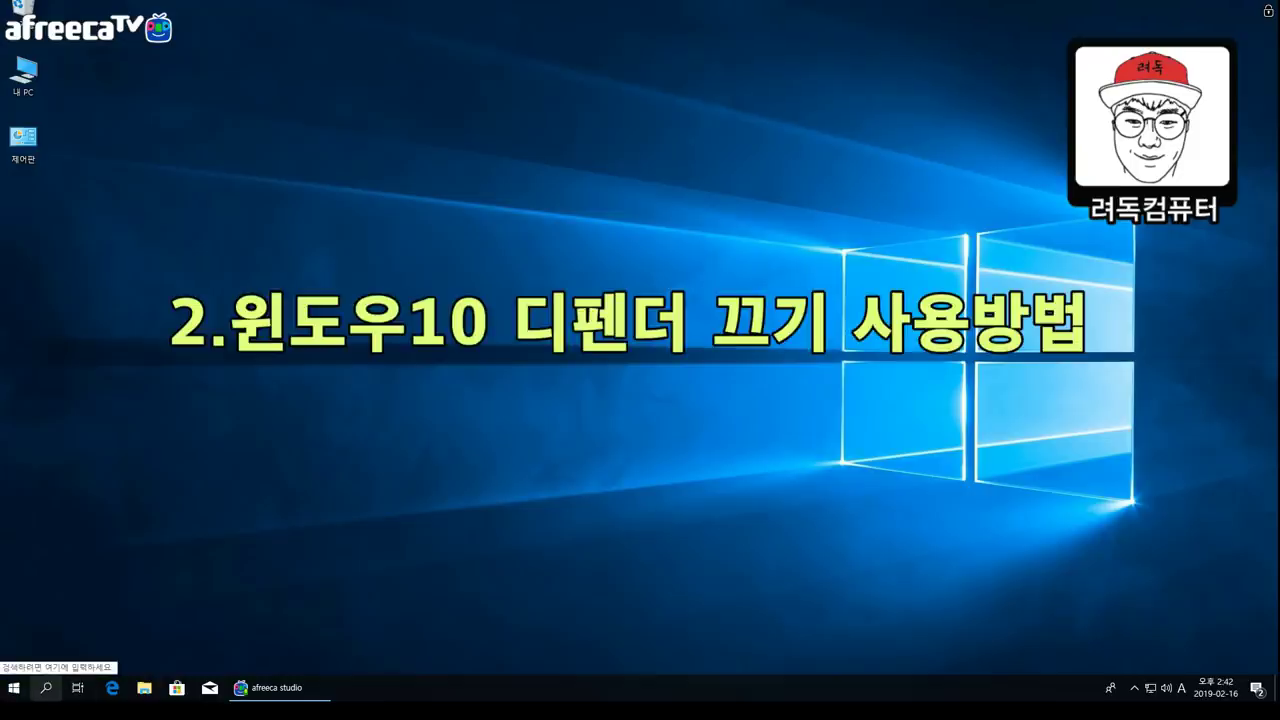
# Search Windows for gpedit.msc and open the Local Group Policy Editor.
pyautogui.click(46, 687)
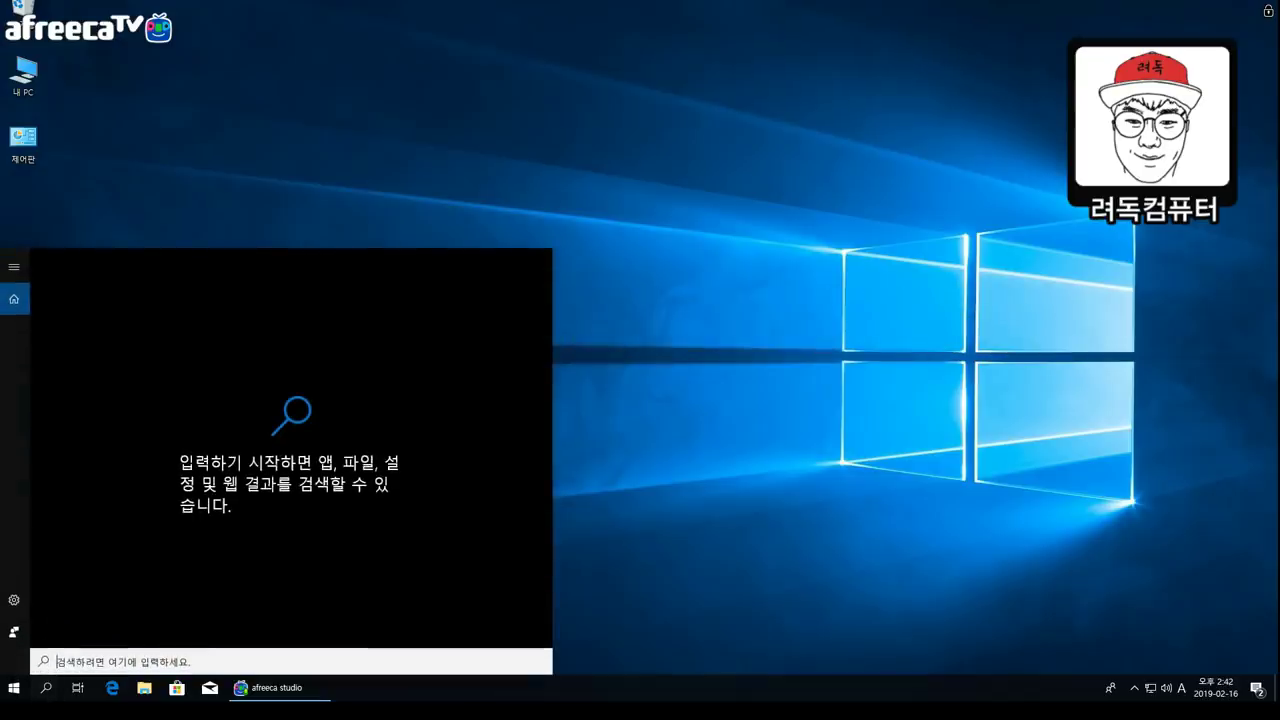
pyautogui.write('바이러스')
pyautogui.press('BackSpace')
pyautogui.press('BackSpace')
pyautogui.press('BackSpace')
pyautogui.press('BackSpace')
pyautogui.write('gpd')
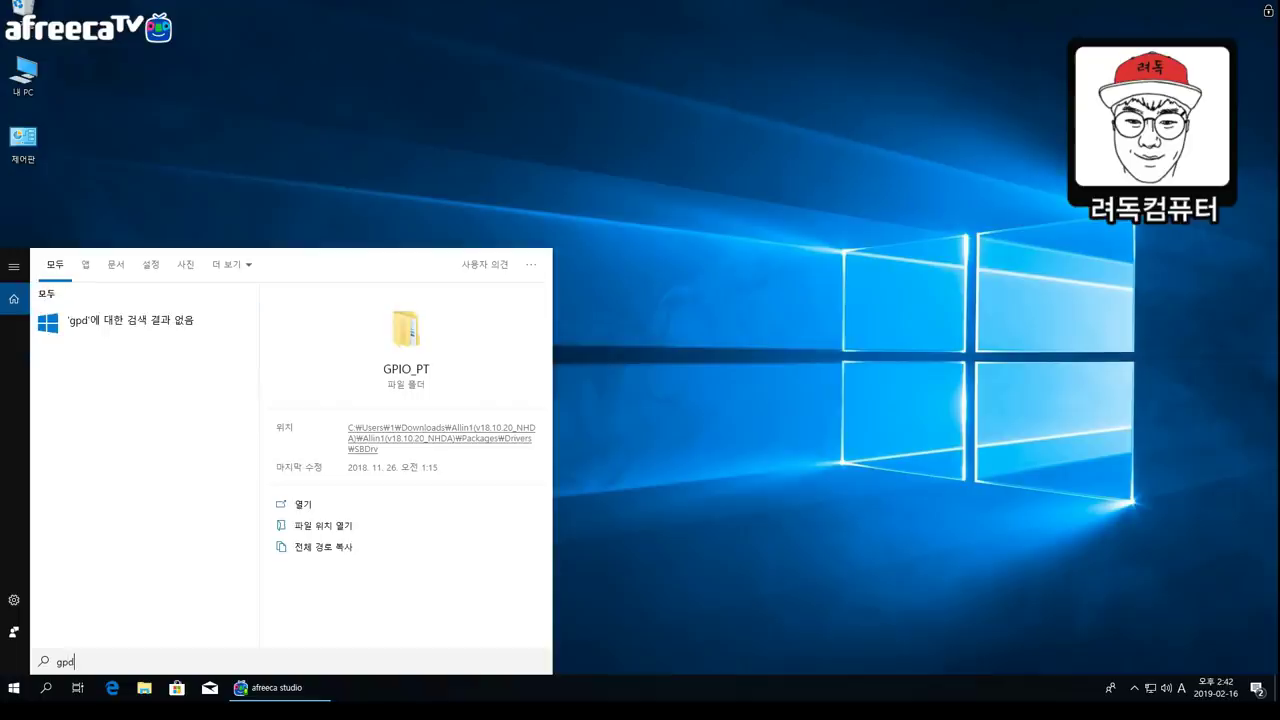
pyautogui.press('BackSpace')
pyautogui.write('edit')
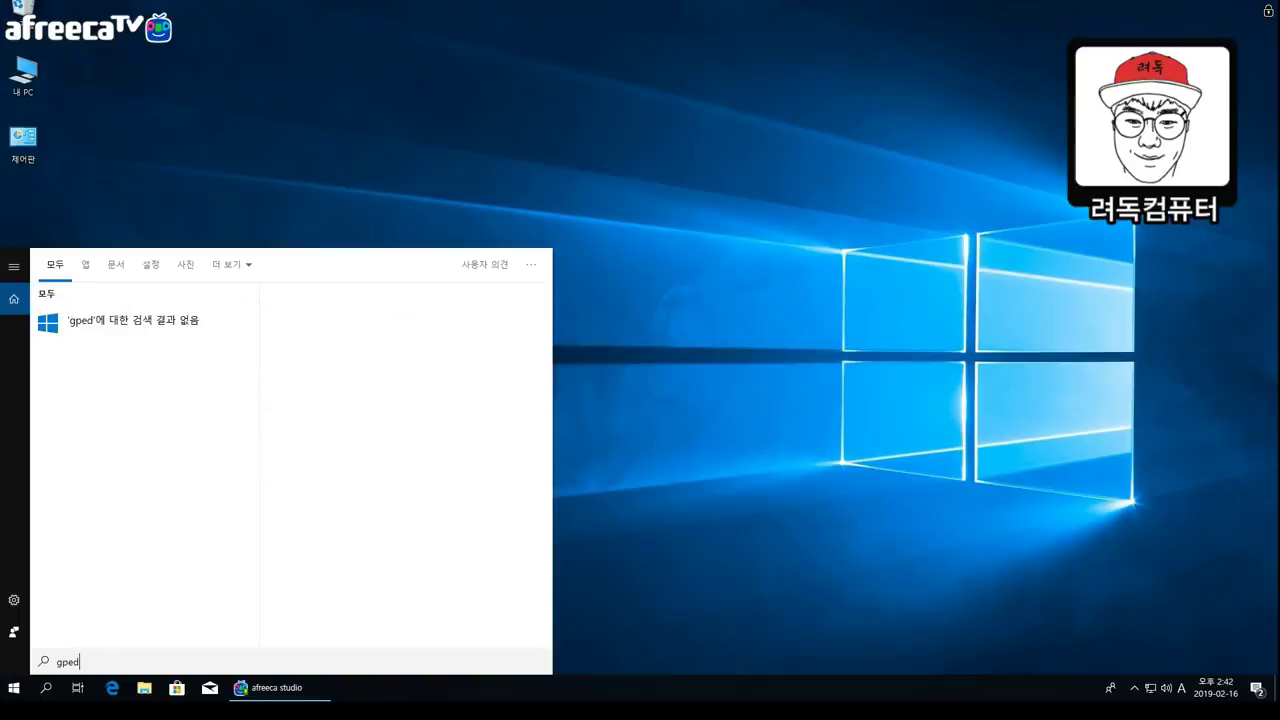
pyautogui.write('.msc')
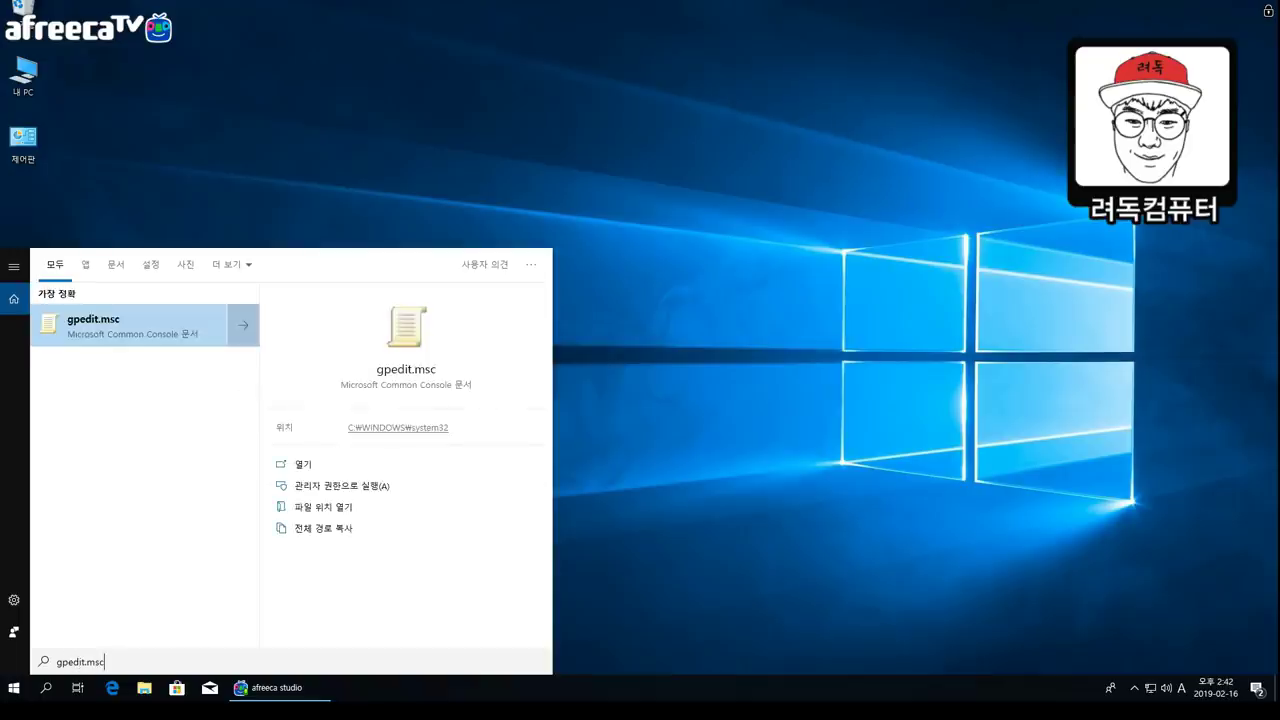
pyautogui.press('Return')
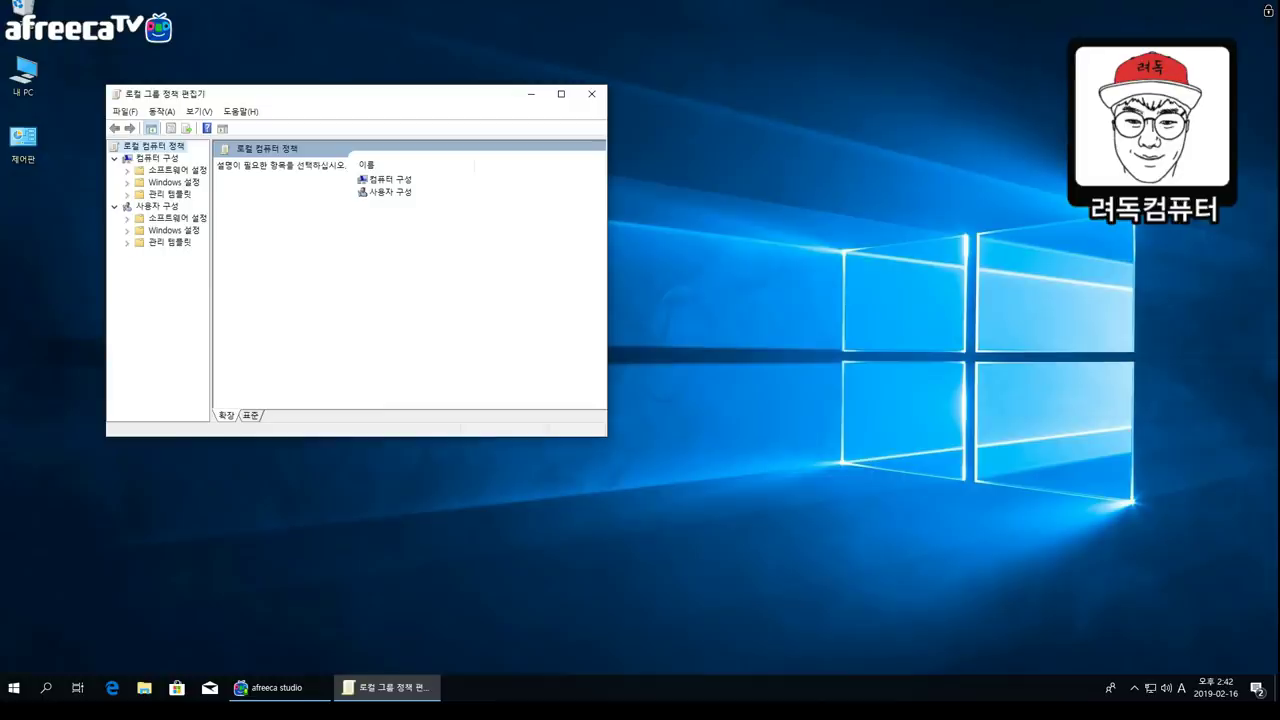
# Under 컴퓨터 구성, open 관리 템플릿 > Windows 구성 요소 > Windows Defender 바이러스 백신 and widen the window to show the 상태 column.
pyautogui.doubleClick(170, 194)
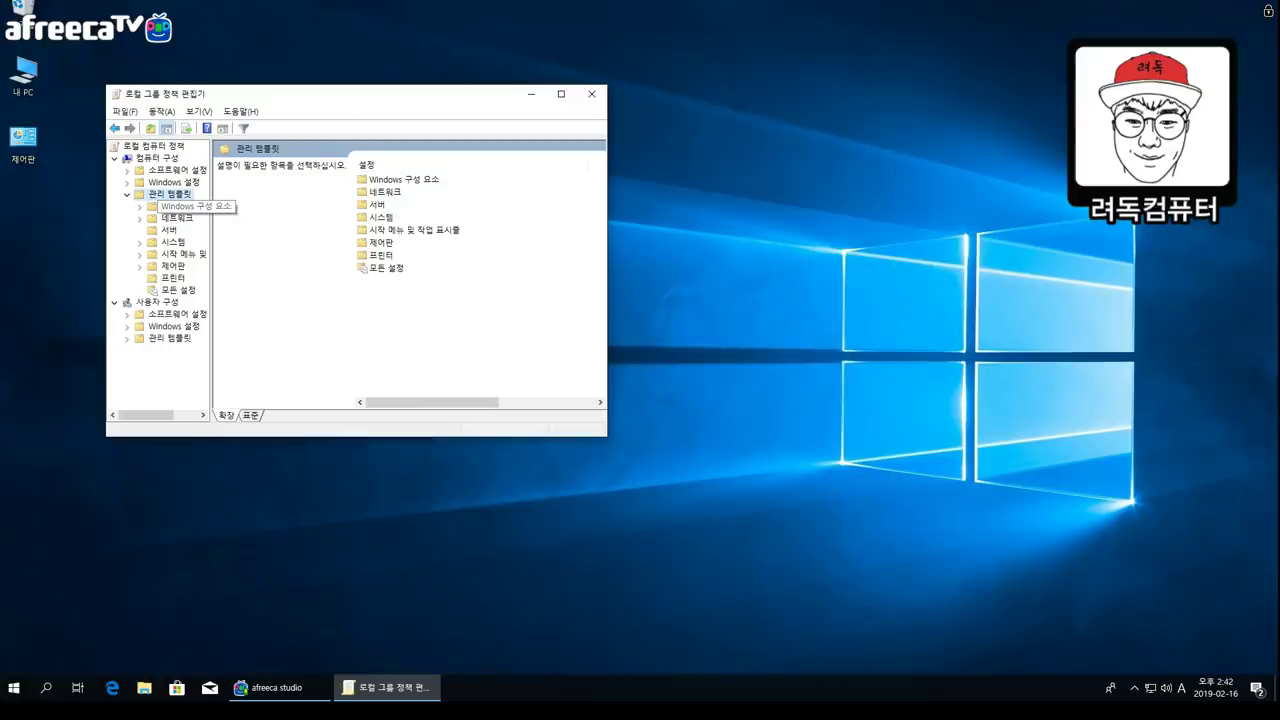
pyautogui.doubleClick(175, 206)
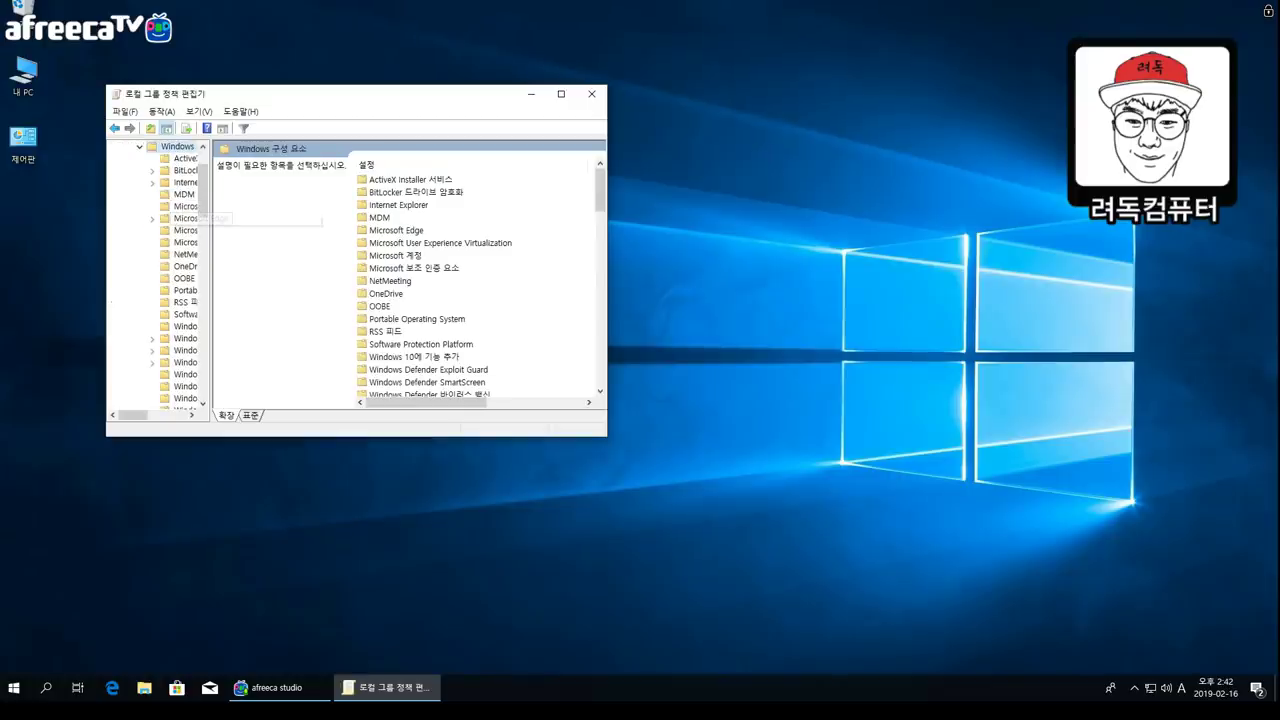
pyautogui.scroll(-4, 480, 280)
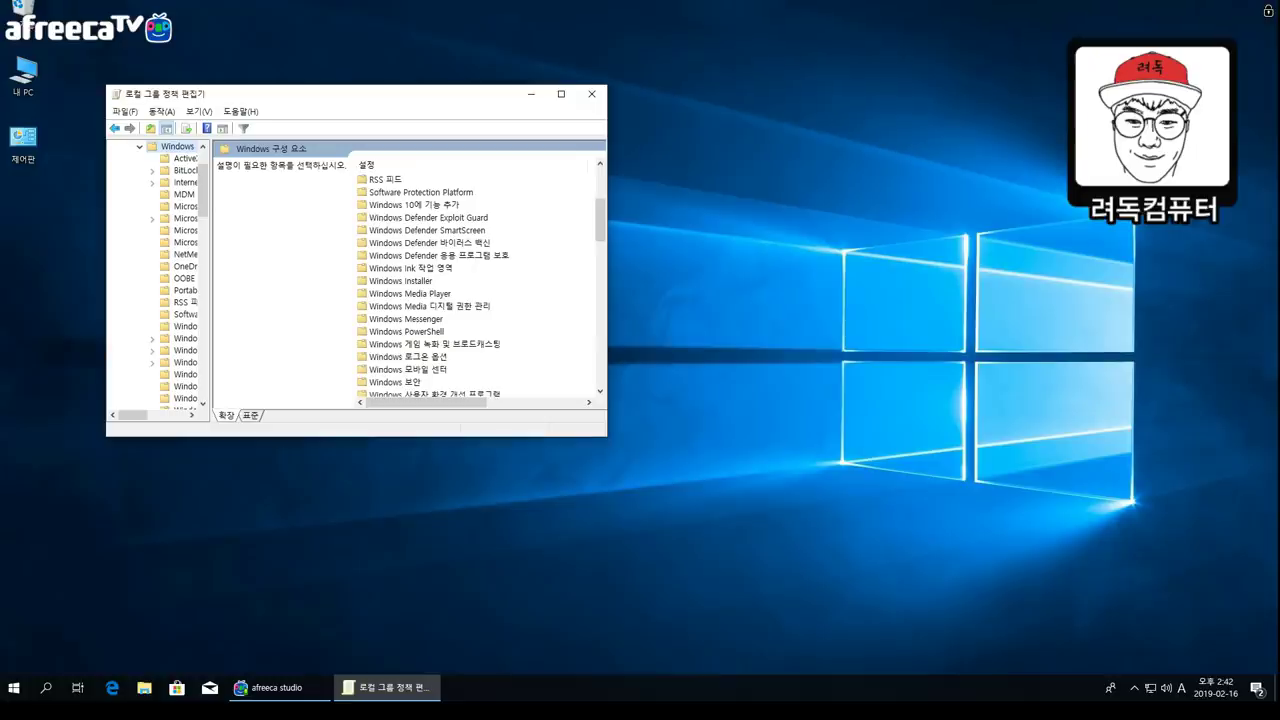
pyautogui.doubleClick(429, 242)
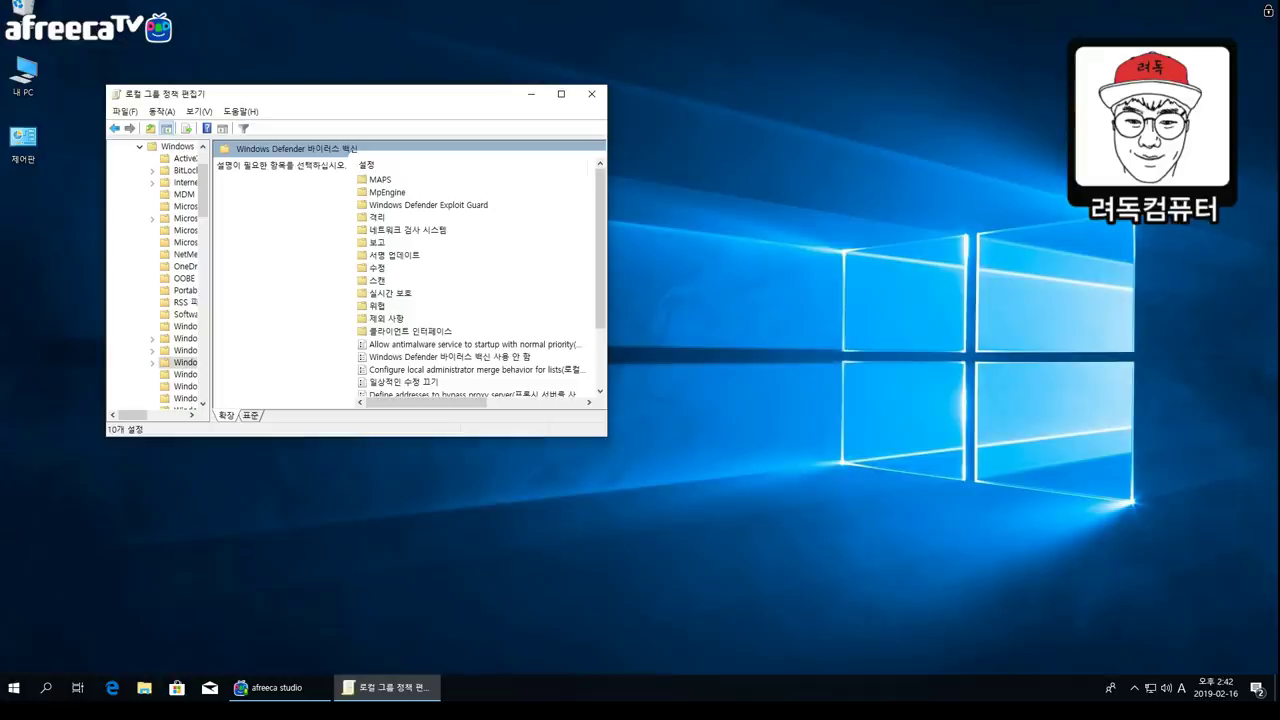
pyautogui.moveTo(607, 260); pyautogui.dragTo(683, 260)
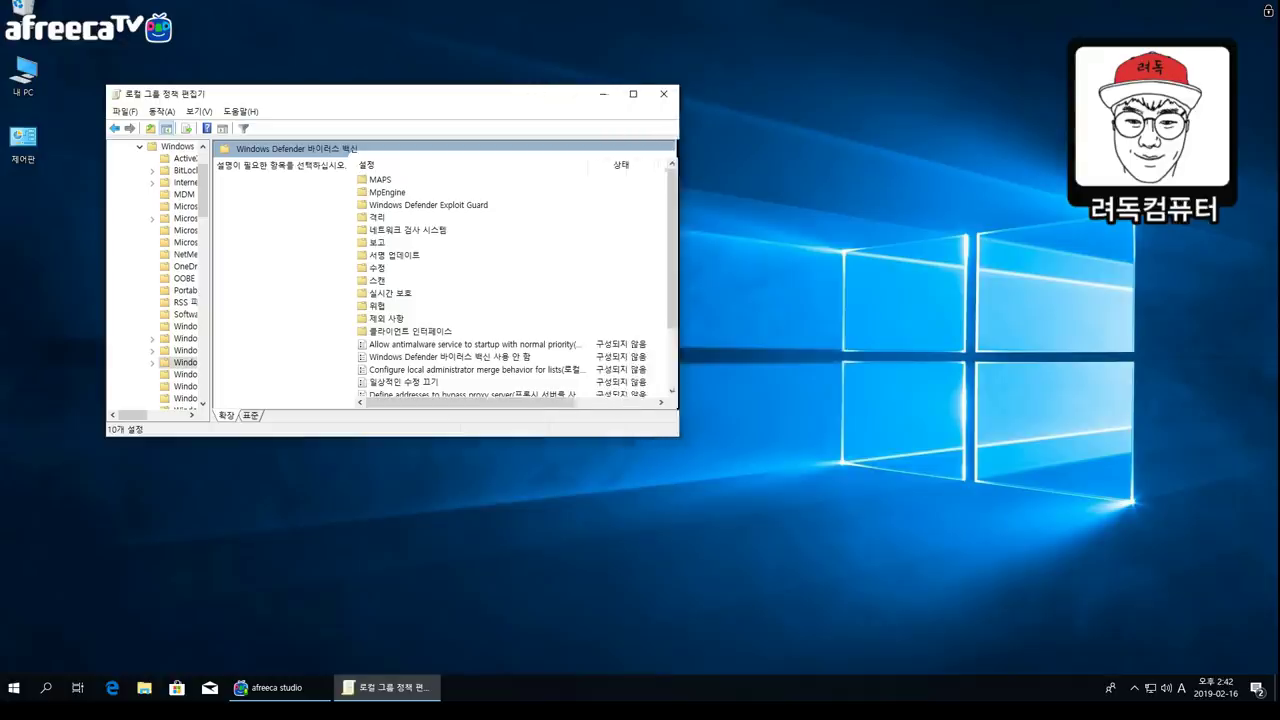
# Set the policy "Windows Defender 바이러스 백신 사용 안 함" to 사용 and close the policy editor.
pyautogui.scroll(-2, 519, 284)
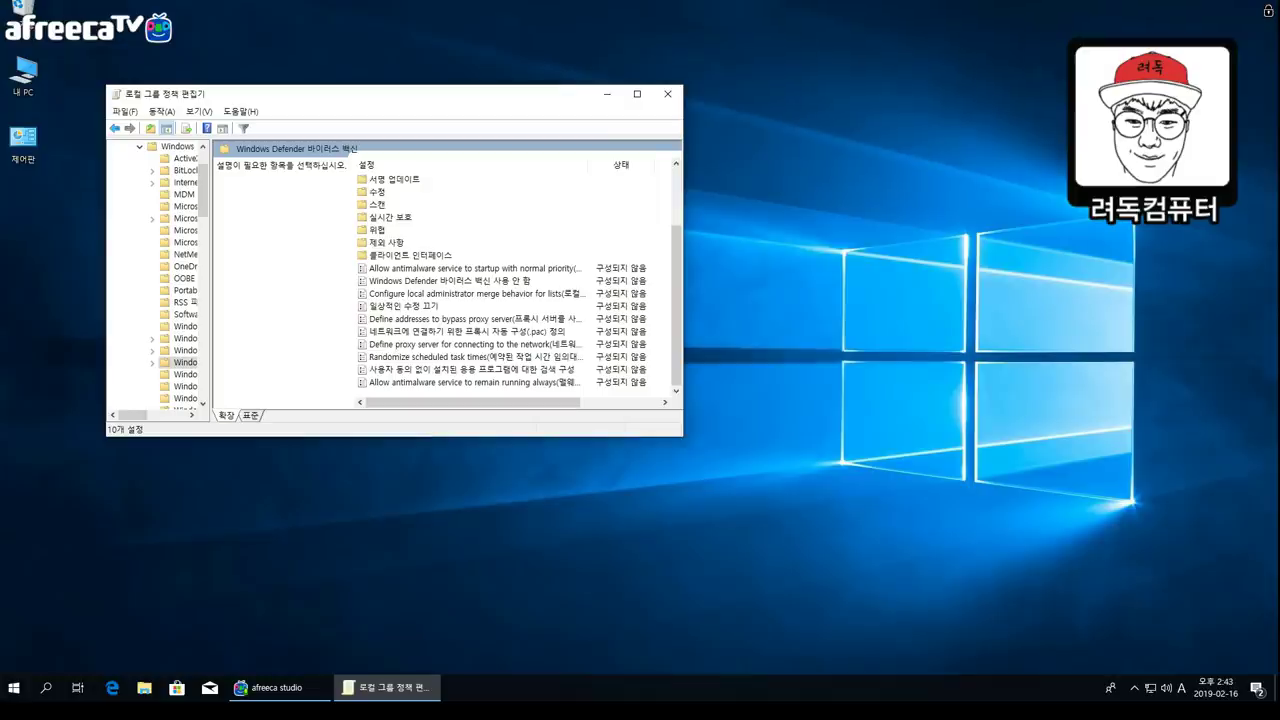
pyautogui.doubleClick(450, 281)
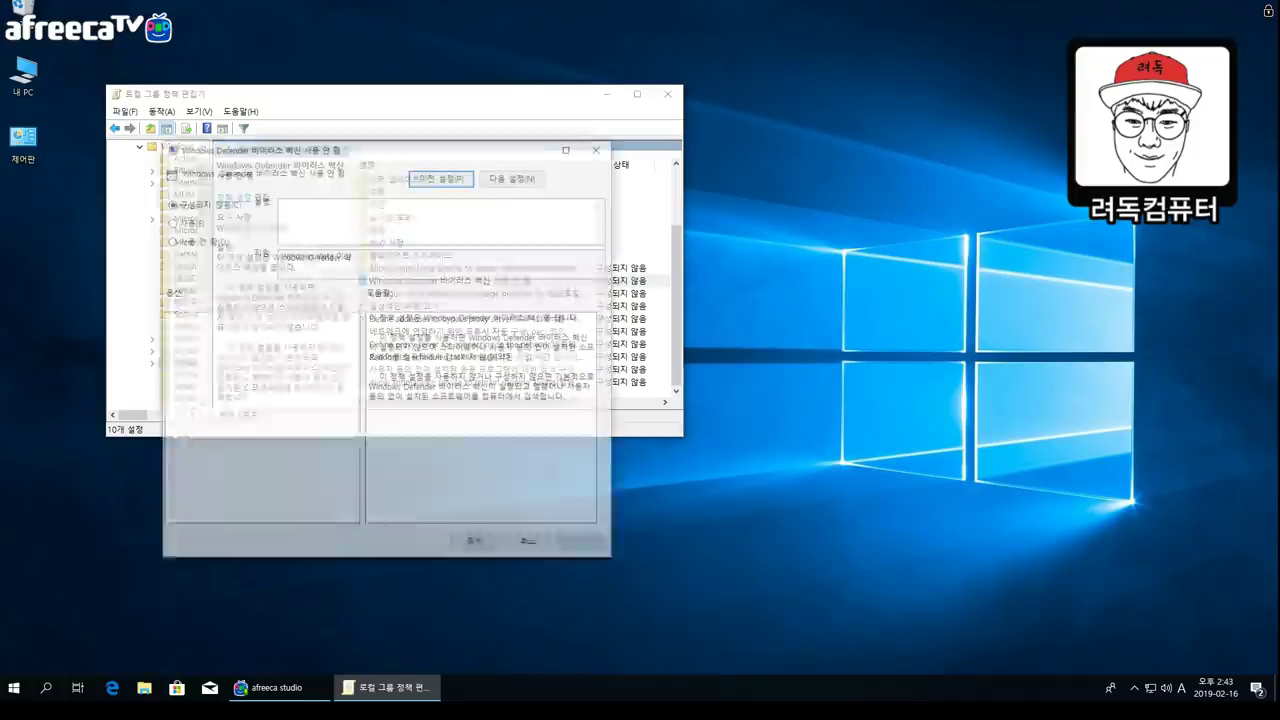
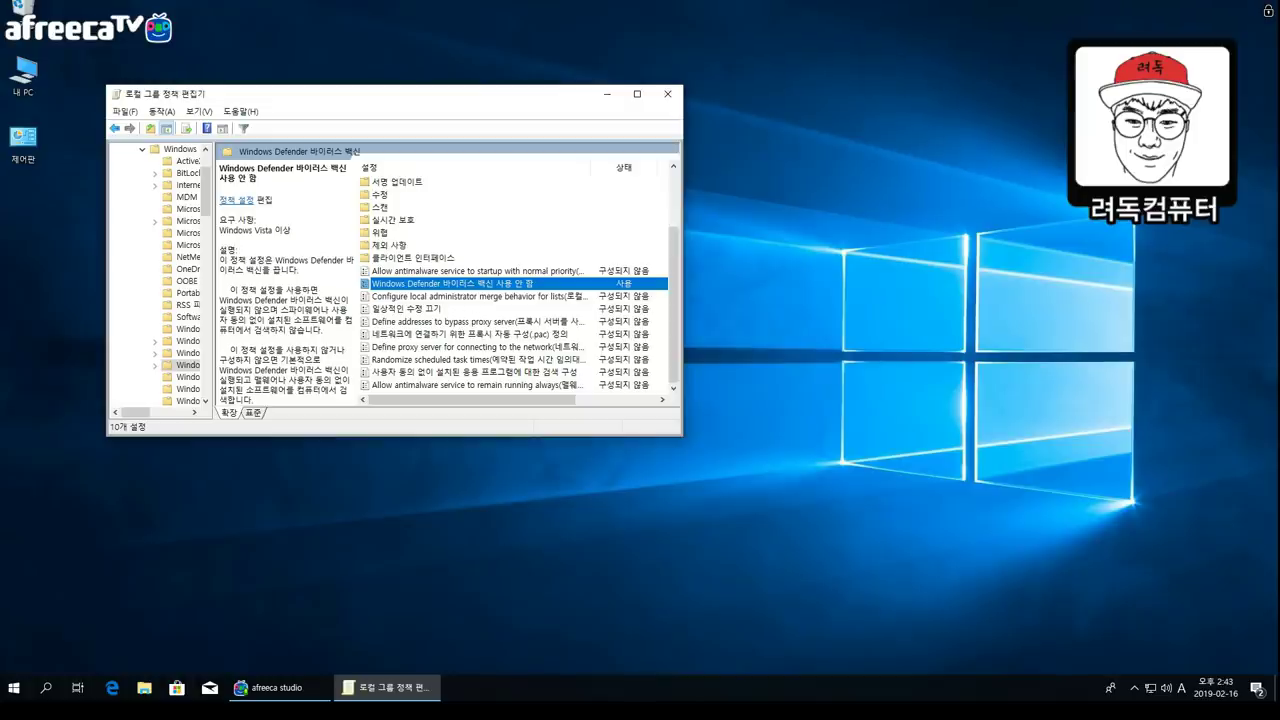
pyautogui.click(667, 93)
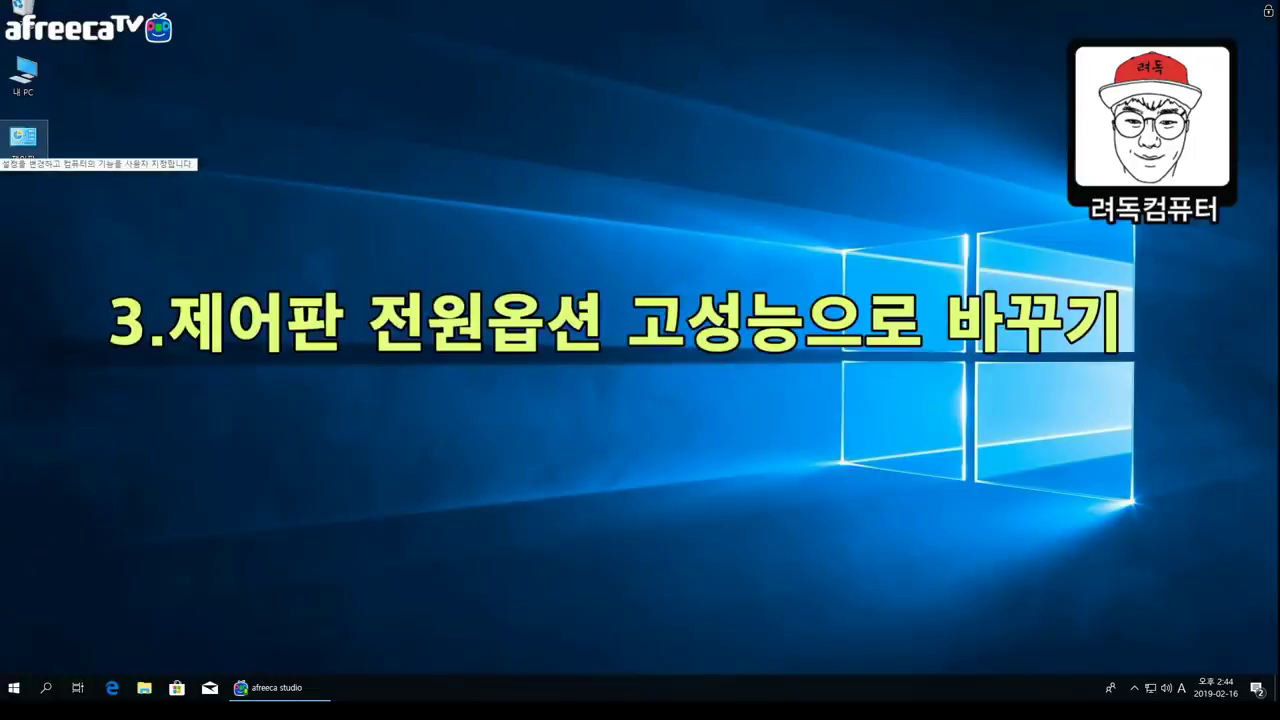
# Open the Control Panel from the desktop, show its items as 큰 아이콘, and open 전원 옵션.
pyautogui.doubleClick(23, 137)
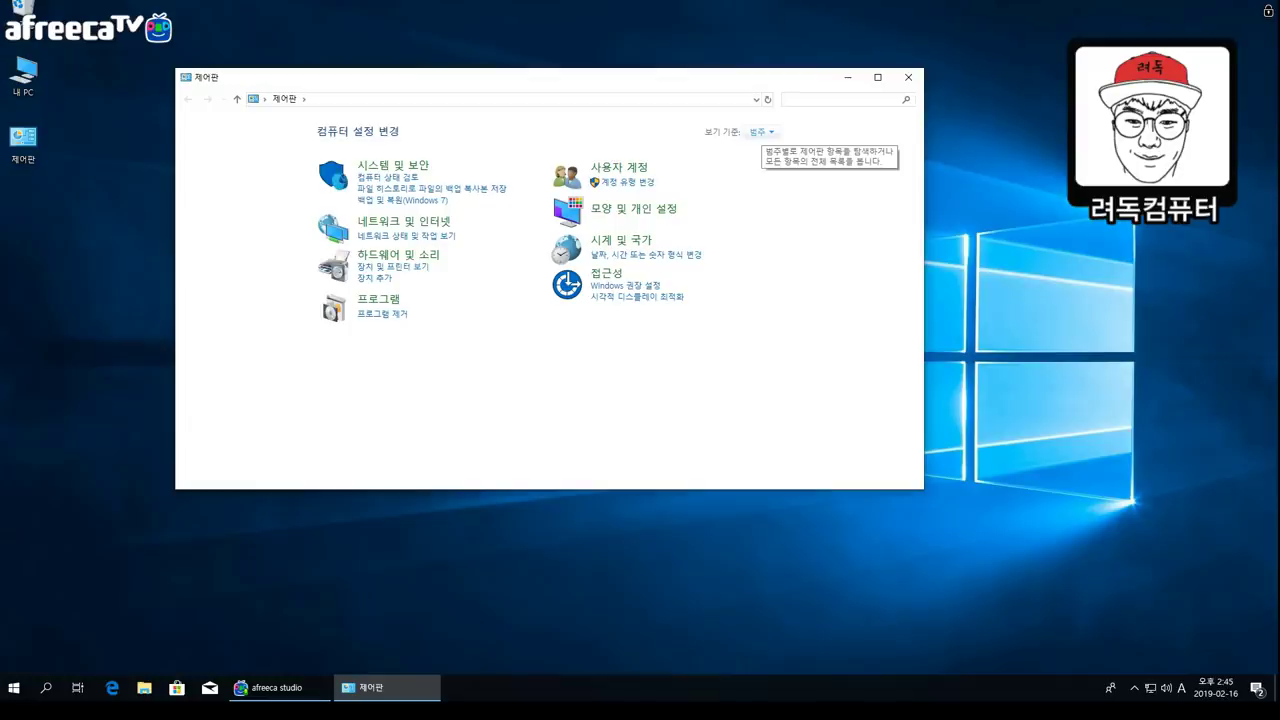
pyautogui.click(760, 131)
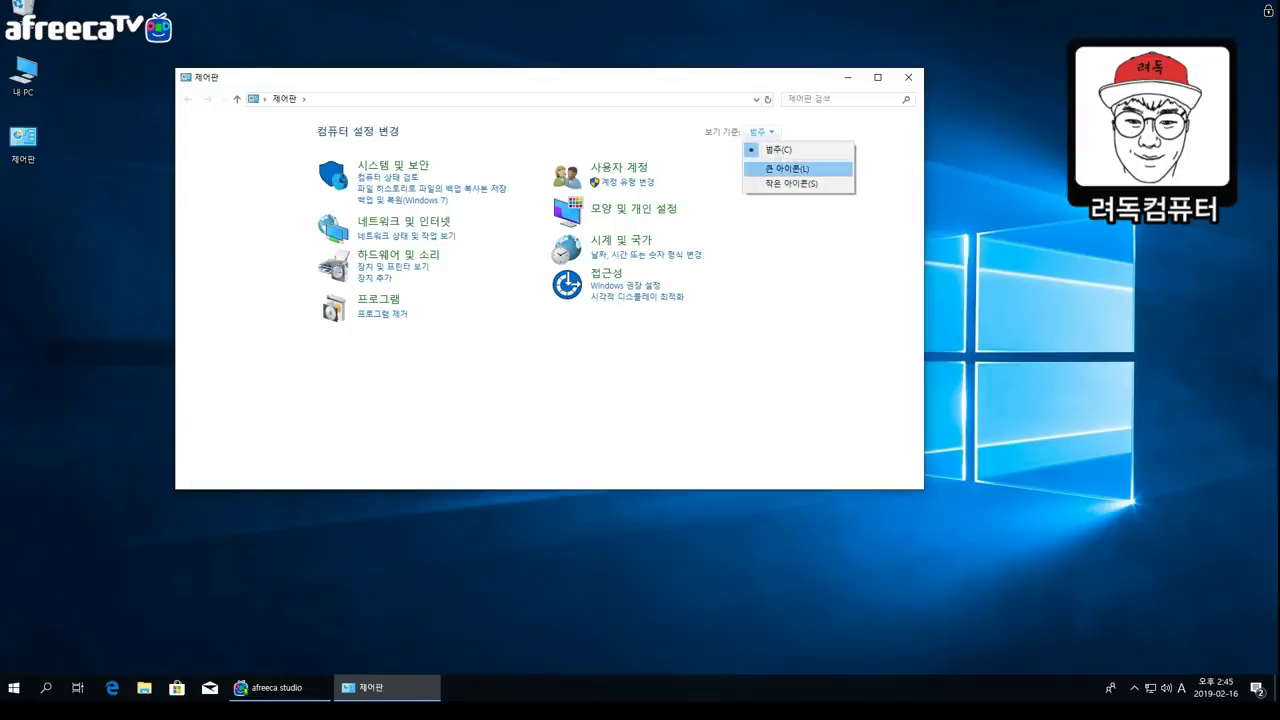
pyautogui.click(787, 168)
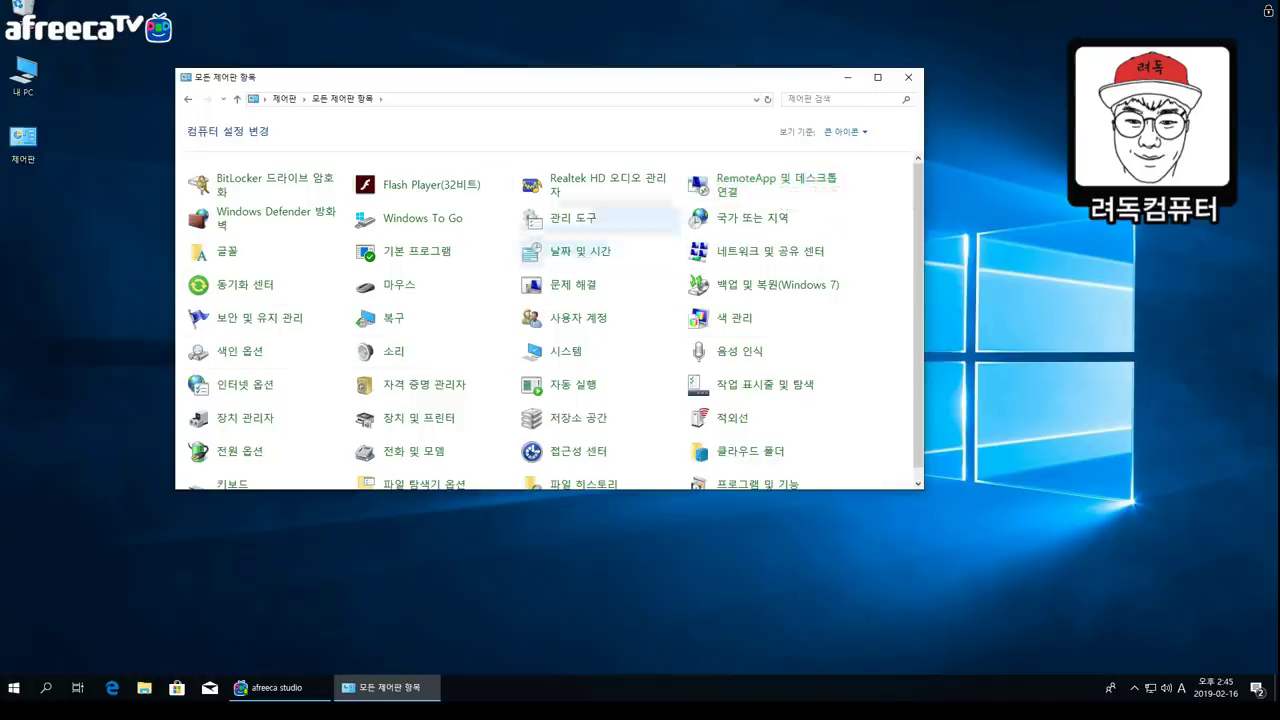
pyautogui.scroll(-1, 765, 272)
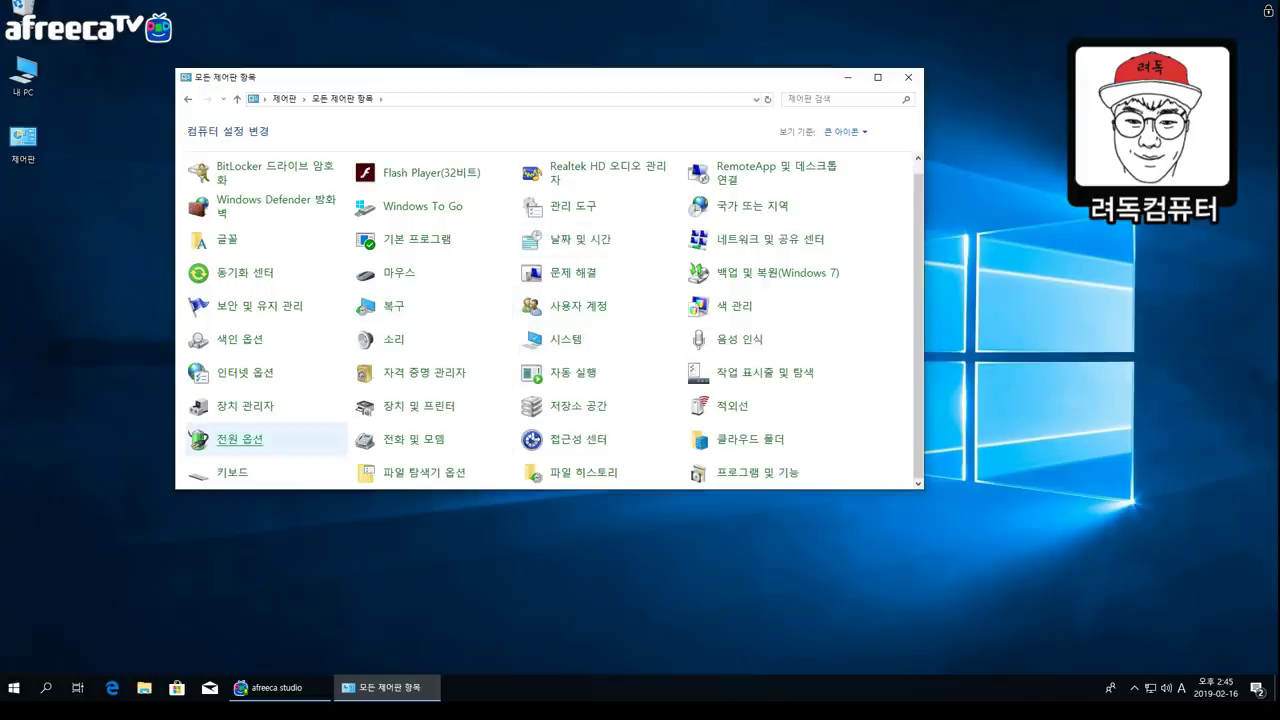
pyautogui.click(240, 439)
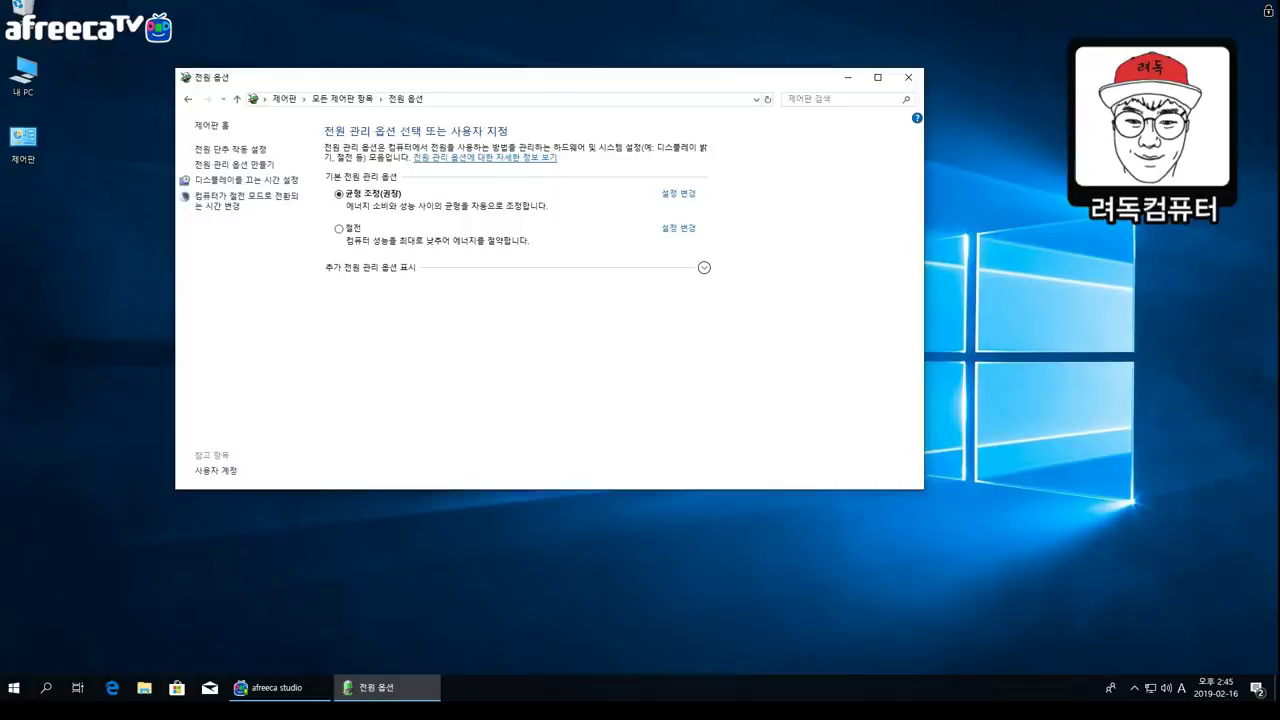
# Switch to the 고성능 power plan and set its 디스플레이 끄기 time to 해당 없음.
pyautogui.press('Return')
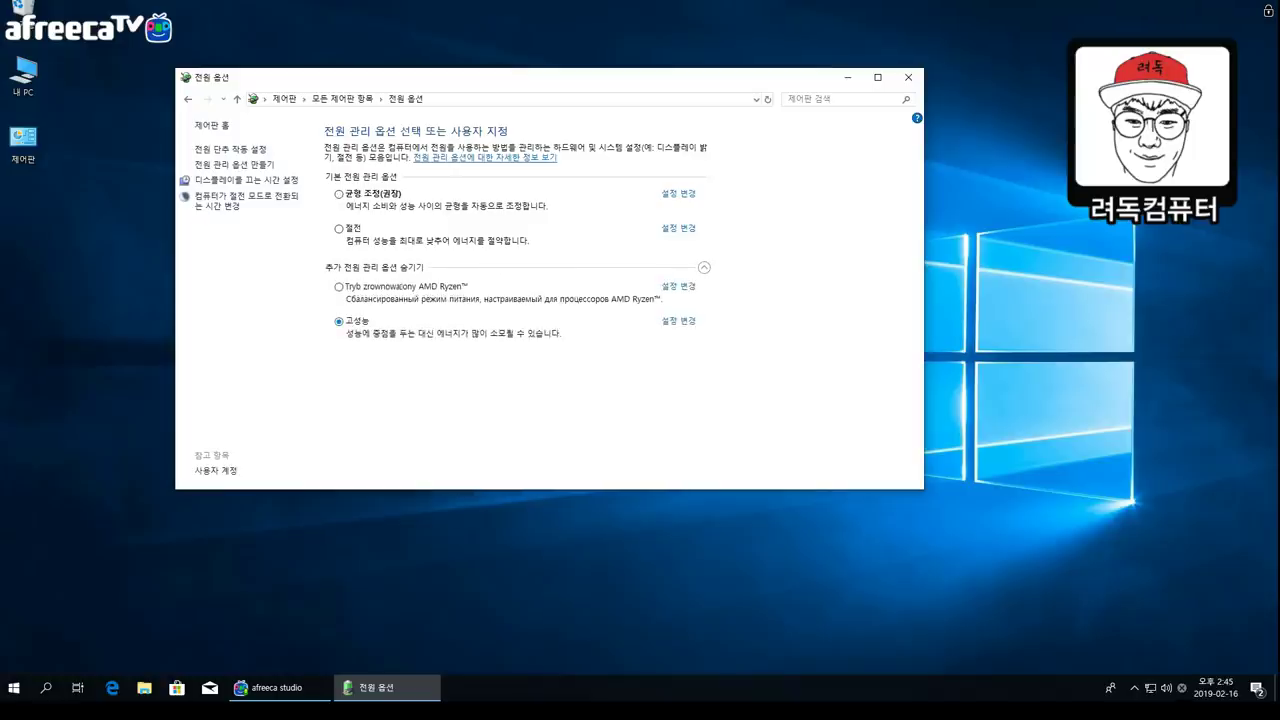
pyautogui.press('Return')
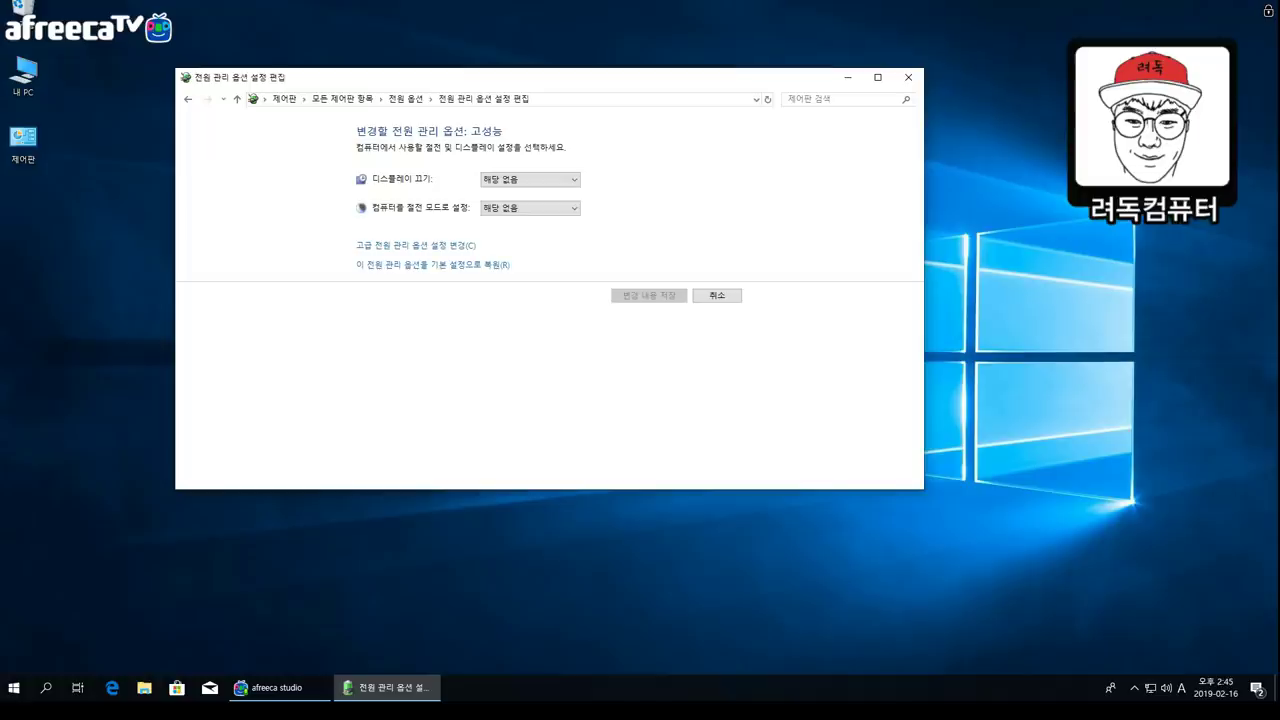
pyautogui.press('Tab')
pyautogui.hotkey('alt', 'Down')
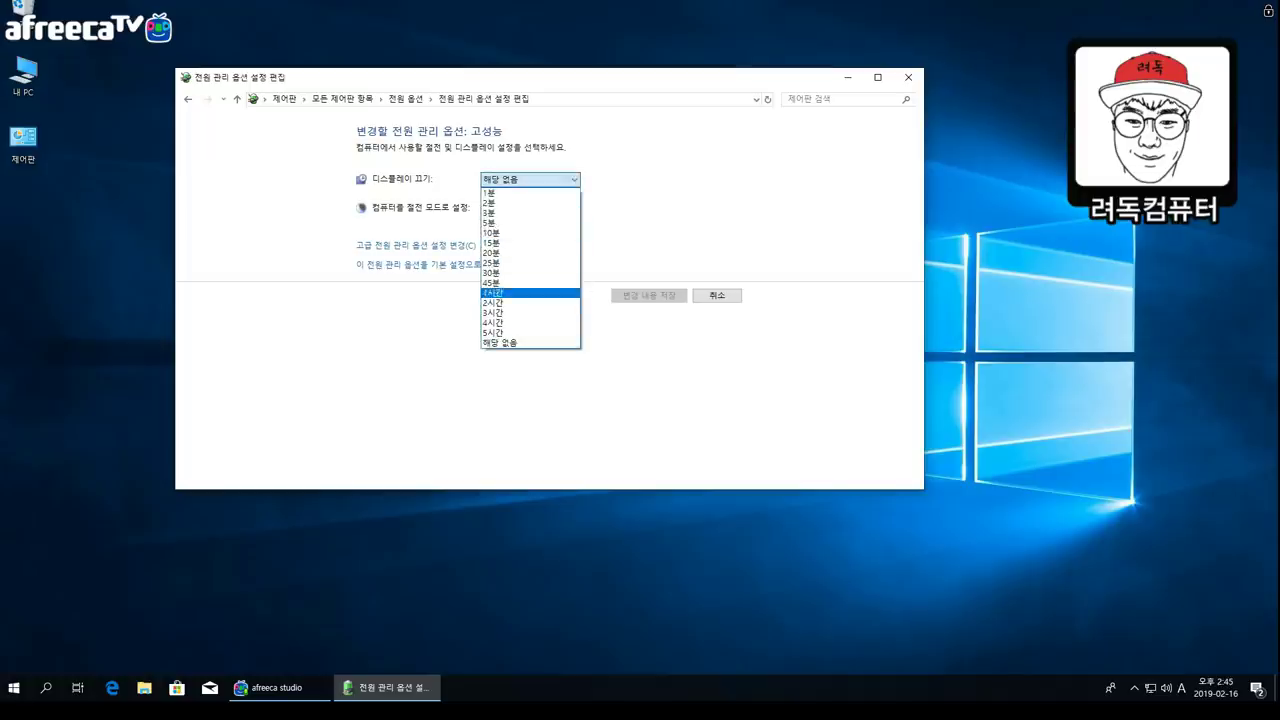
pyautogui.press('Down')
pyautogui.press('Down')
pyautogui.press('Return')
# Set 컴퓨터를 절전 모드로 설정 to 해당 없음 for the 고성능 plan.
pyautogui.press('Tab')
pyautogui.hotkey('alt', 'Down')
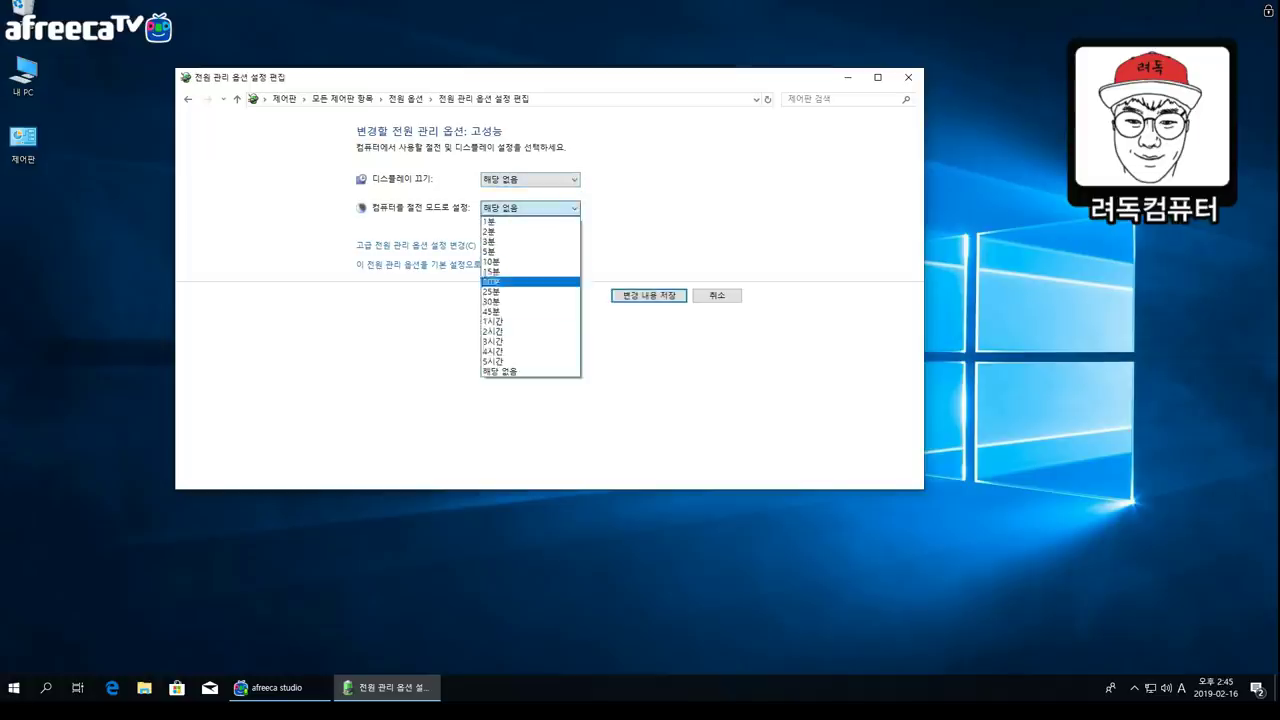
pyautogui.press('Down')
pyautogui.press('Down')
pyautogui.press('Down')
pyautogui.press('Down')
pyautogui.press('Down')
pyautogui.press('Down')
pyautogui.press('Return')
# In the plan's advanced settings, set the hard disk turn-off time to 0 minutes, save the plan and close 전원 옵션.
pyautogui.press('Tab')
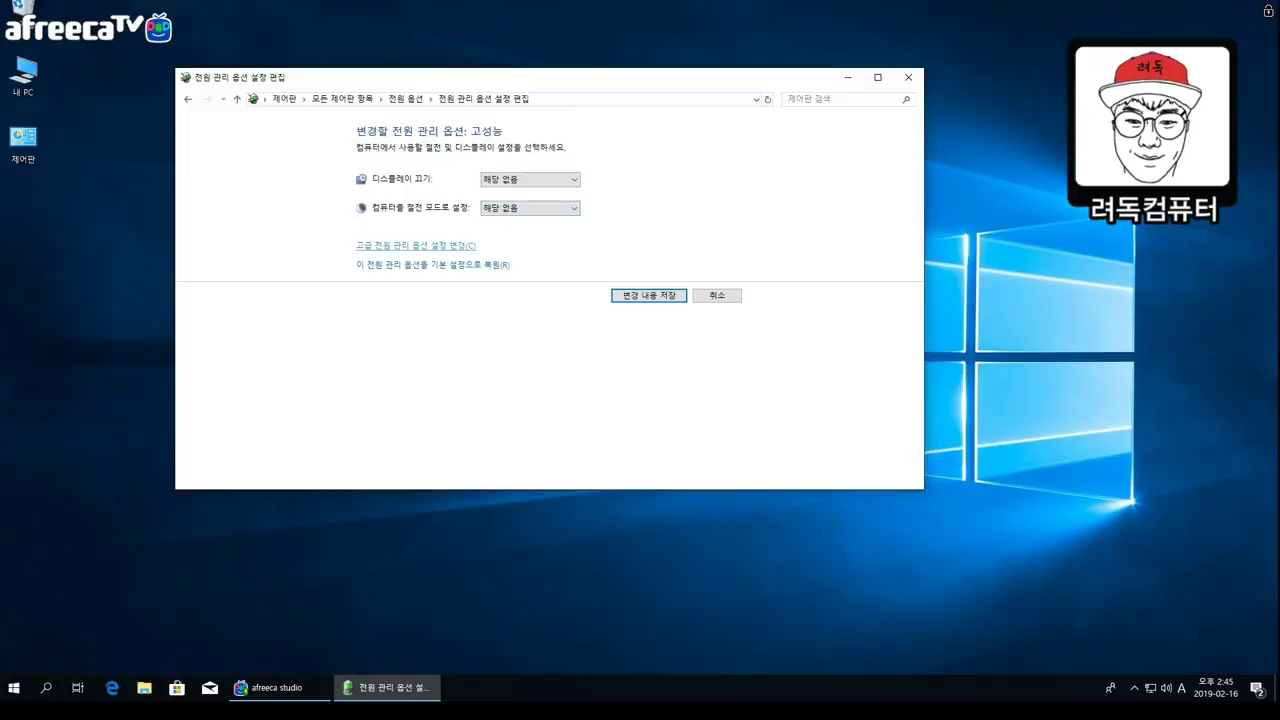
pyautogui.press('Return')
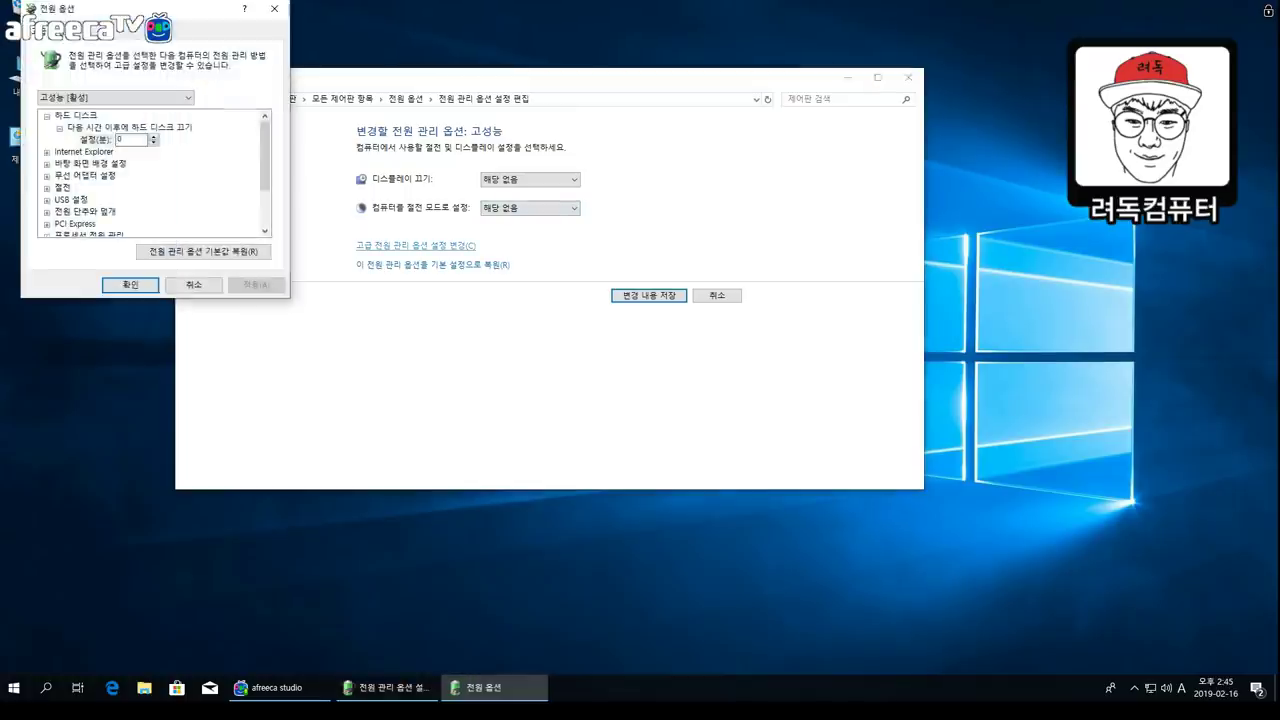
pyautogui.press('Tab')
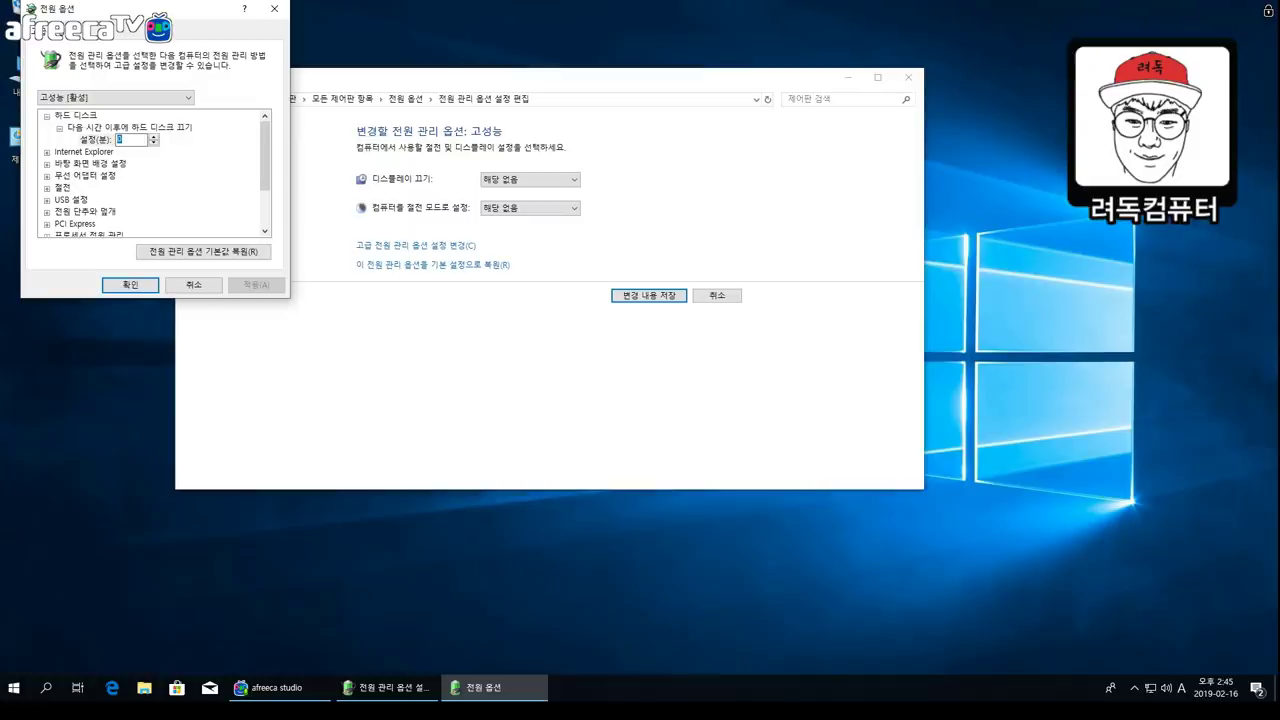
pyautogui.write('0')
pyautogui.press('Return')
pyautogui.press('Return')
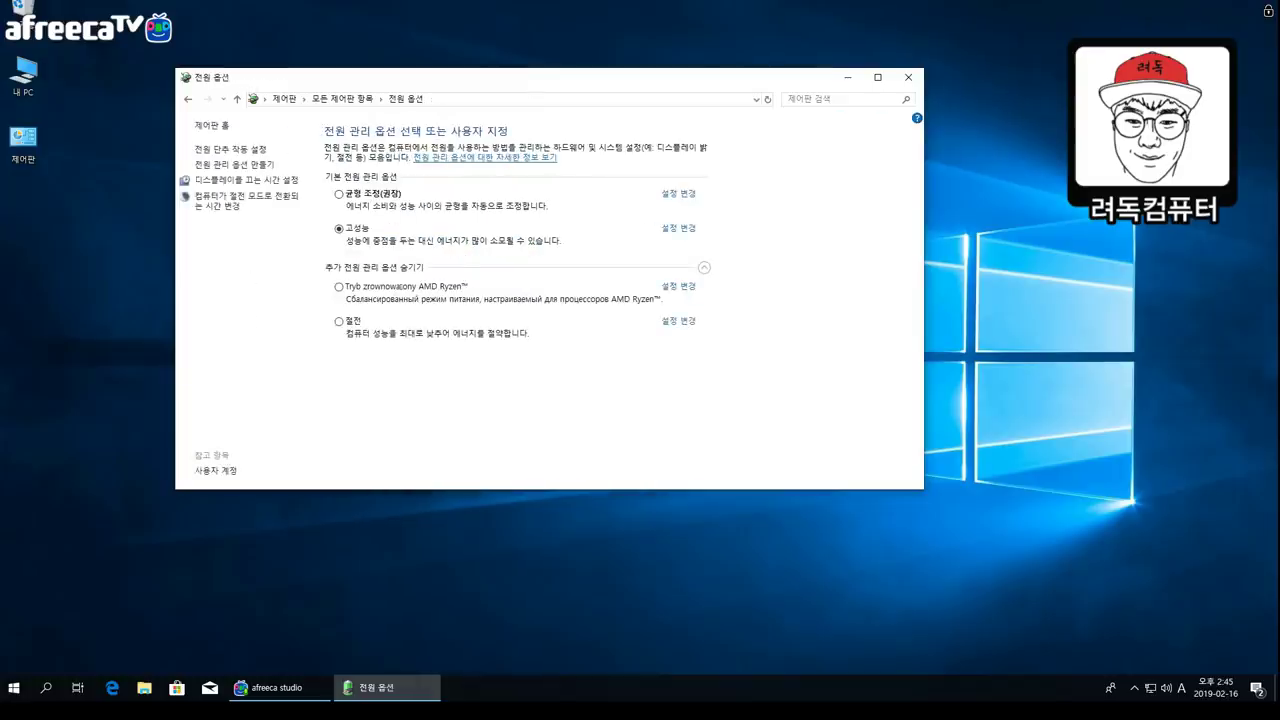
pyautogui.click(908, 77)
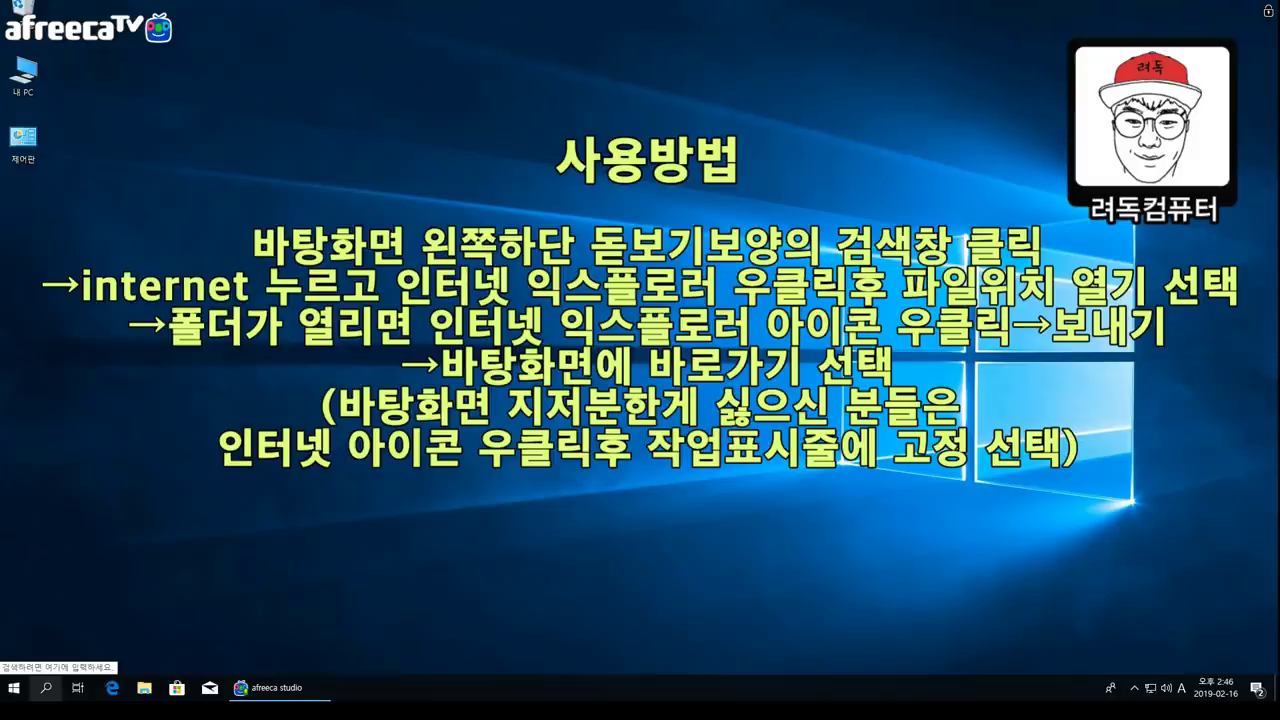
# Search Windows for "internet" and open the file location of Internet Explorer.
pyautogui.click(46, 688)
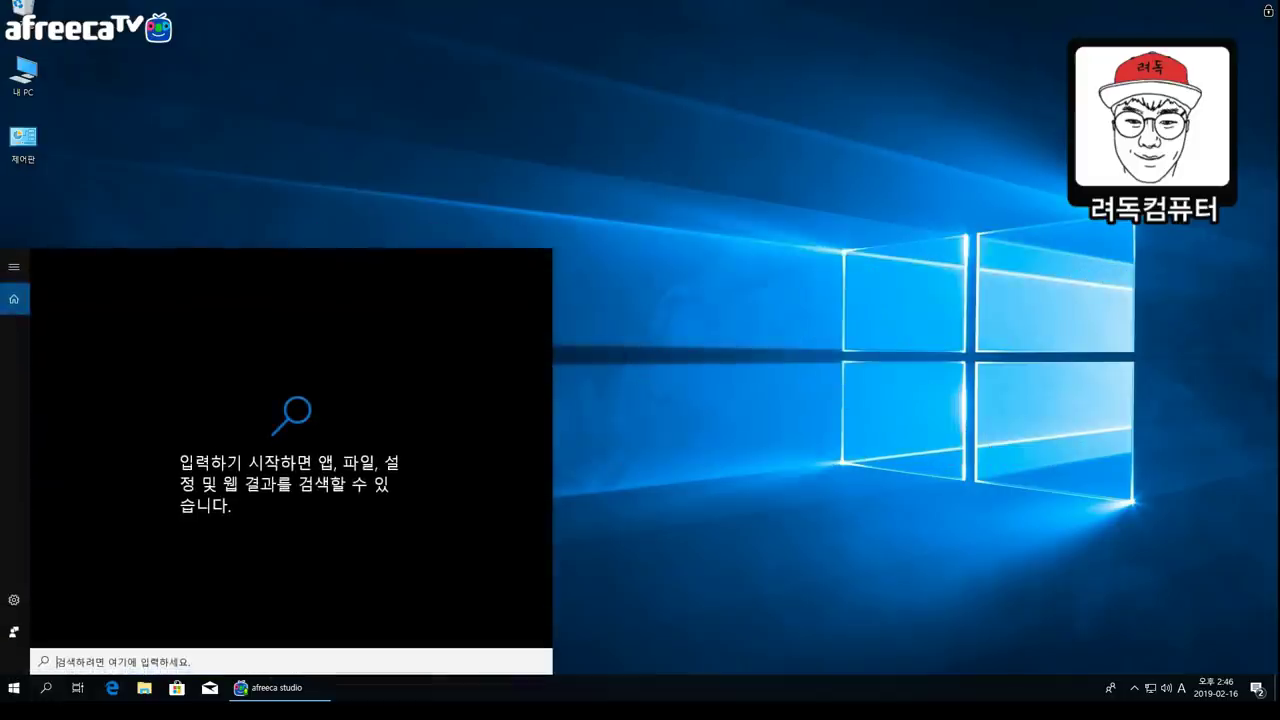
pyautogui.write('ㅣ')
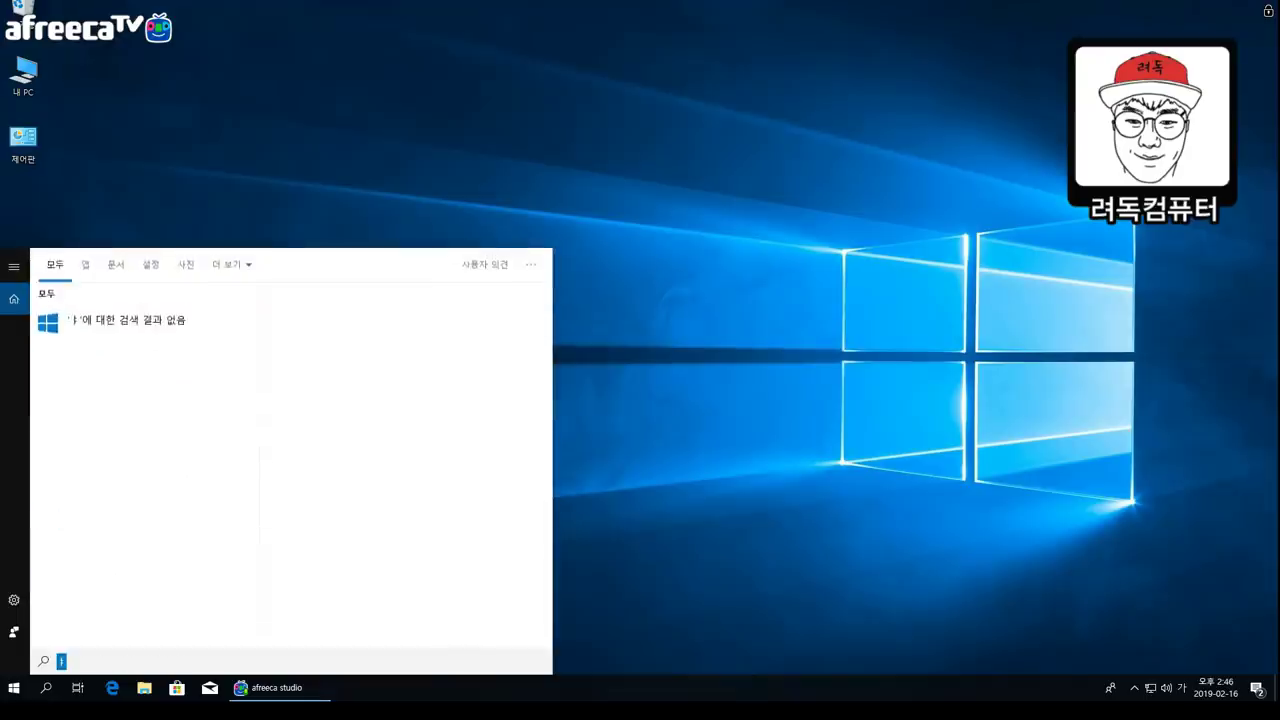
pyautogui.write('nternet')
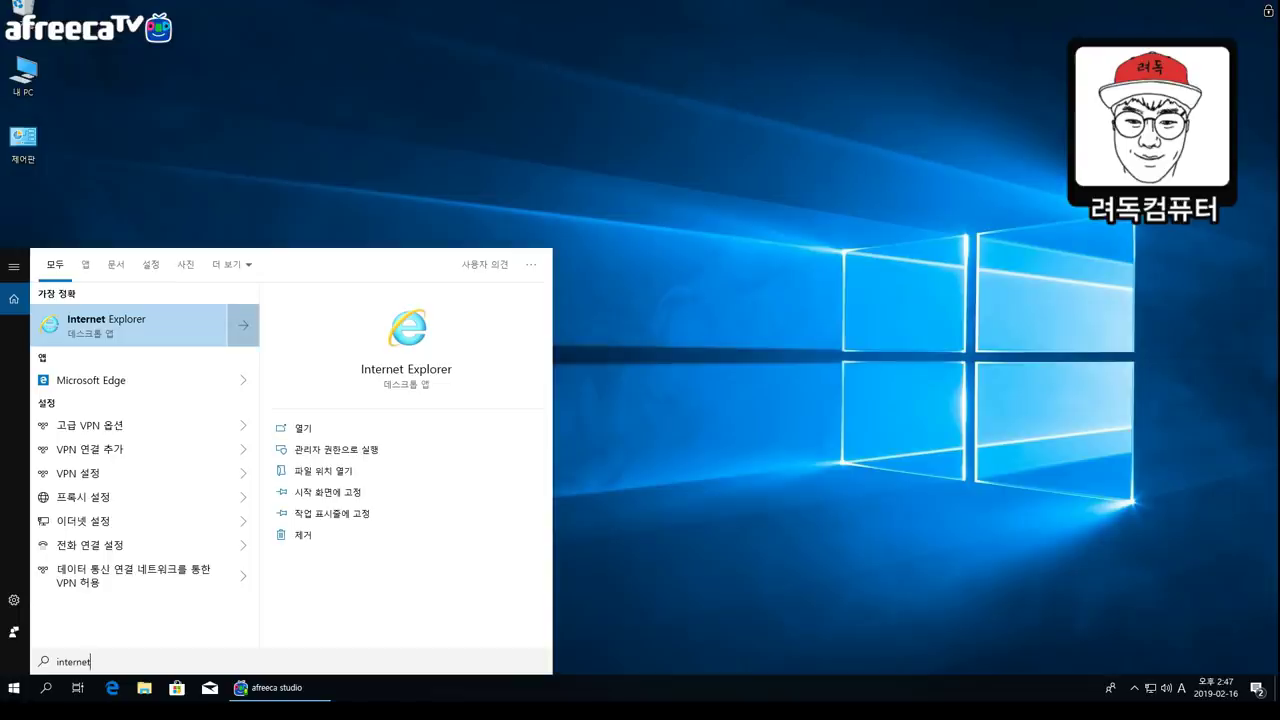
pyautogui.hotkey('shift', 'F10')
pyautogui.press('Down')
pyautogui.press('Down')
pyautogui.press('Down')
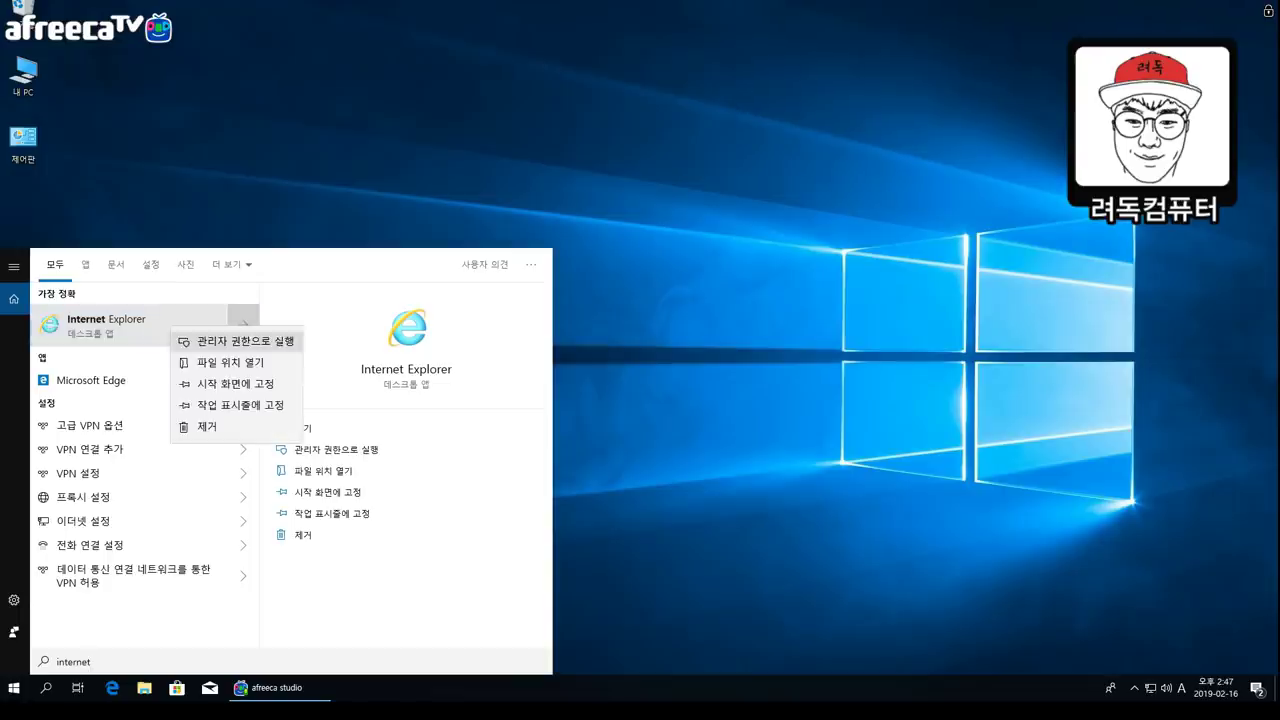
pyautogui.press('Up')
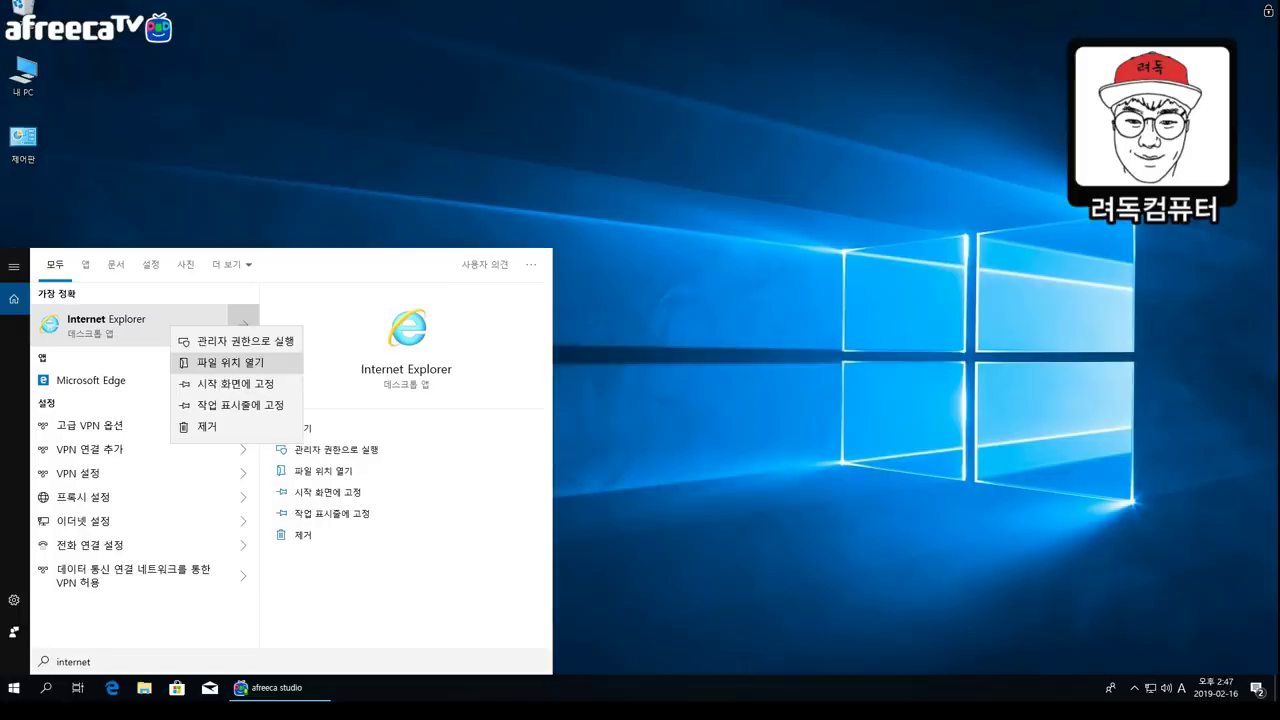
pyautogui.press('Return')
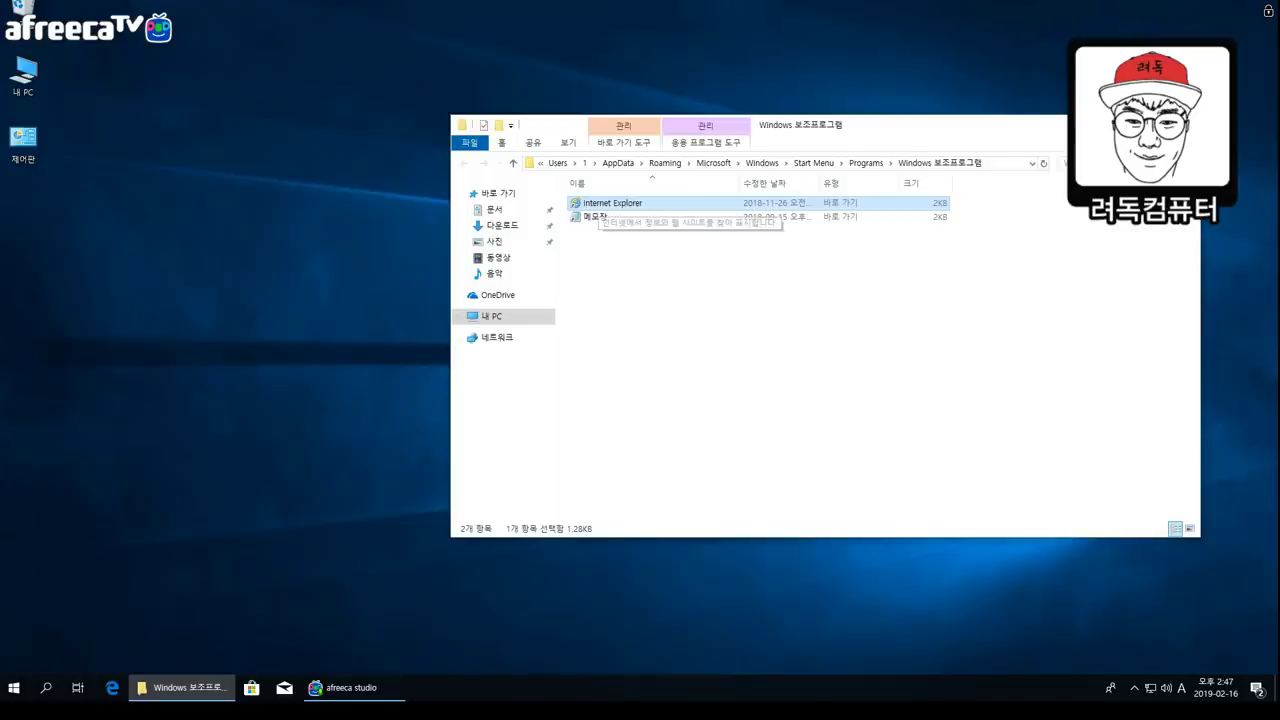
# Send the Internet Explorer entry to the desktop as a shortcut.
pyautogui.hotkey('shift', 'F10')
pyautogui.press('Down')
pyautogui.press('Down')
pyautogui.press('Down')
pyautogui.press('Down')
pyautogui.press('Down')
pyautogui.press('Down')
pyautogui.press('Down')
pyautogui.press('Right')
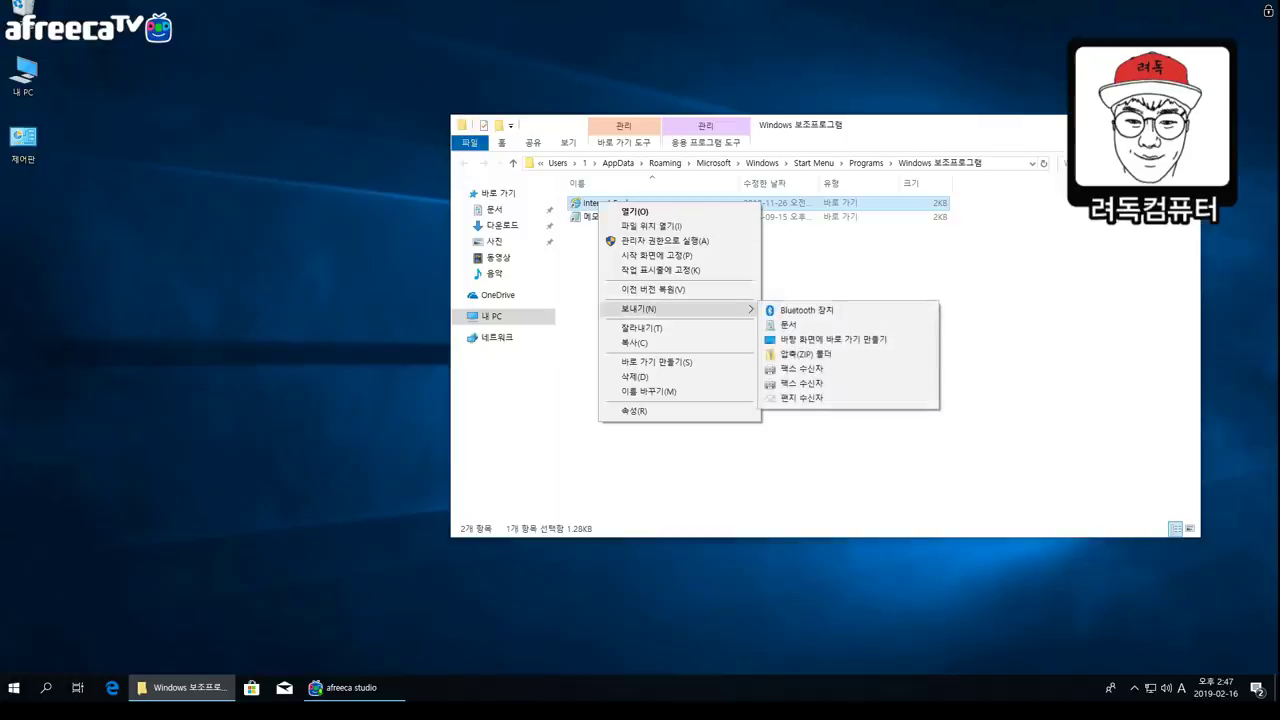
pyautogui.press('Down')
pyautogui.press('Down')
pyautogui.press('Down')
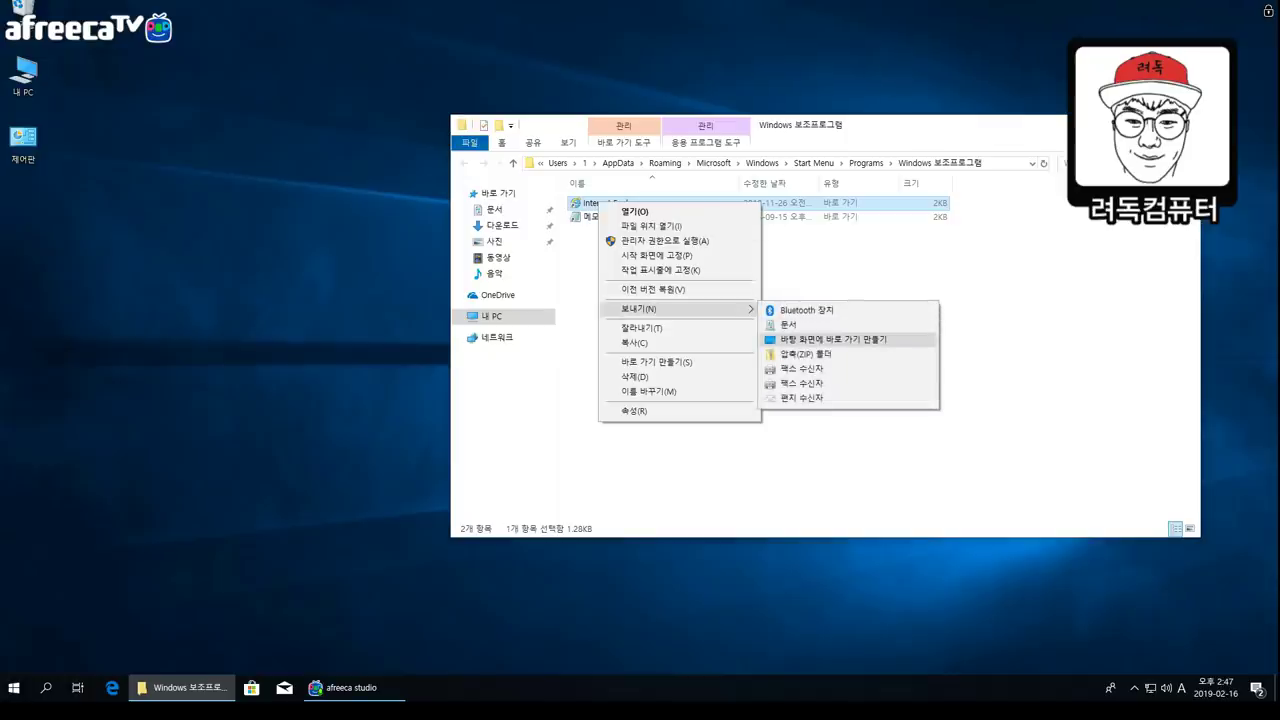
pyautogui.press('Return')
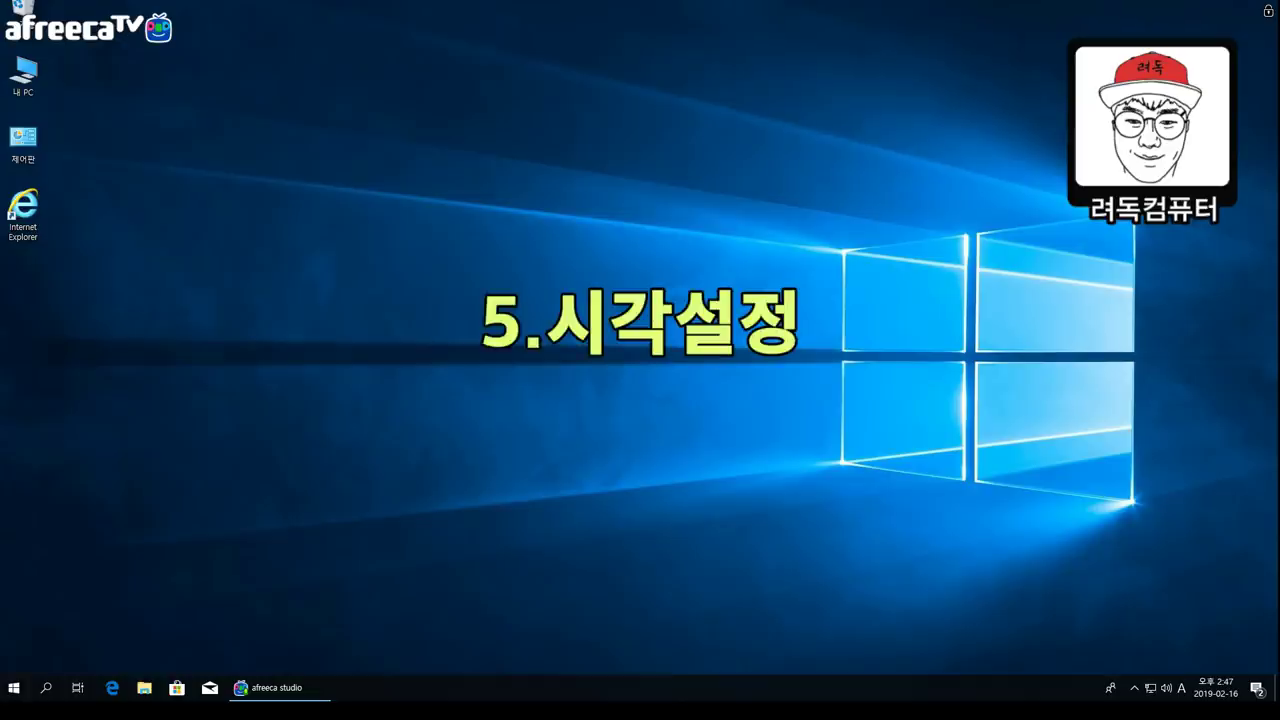
# Open the properties of 내 PC, go to 고급 시스템 설정 and open the 성능 settings.
pyautogui.click(23, 75)
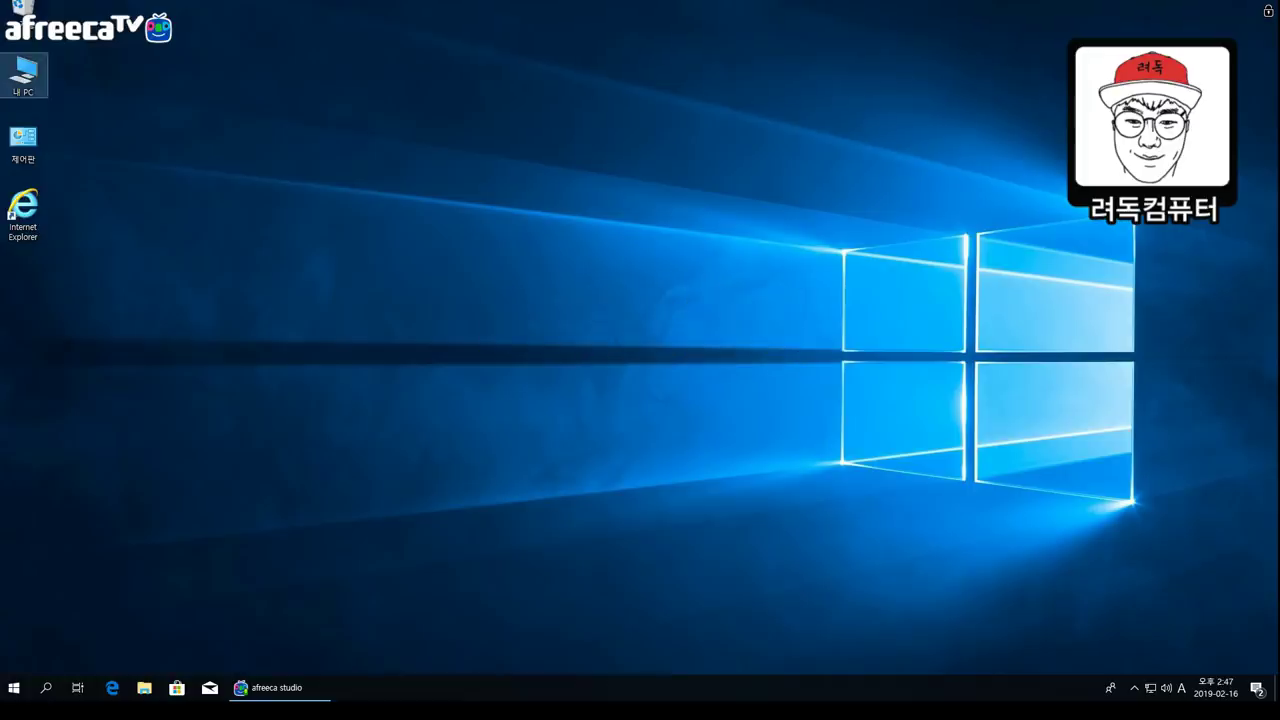
pyautogui.hotkey('shift', 'F10')
pyautogui.press('Up')
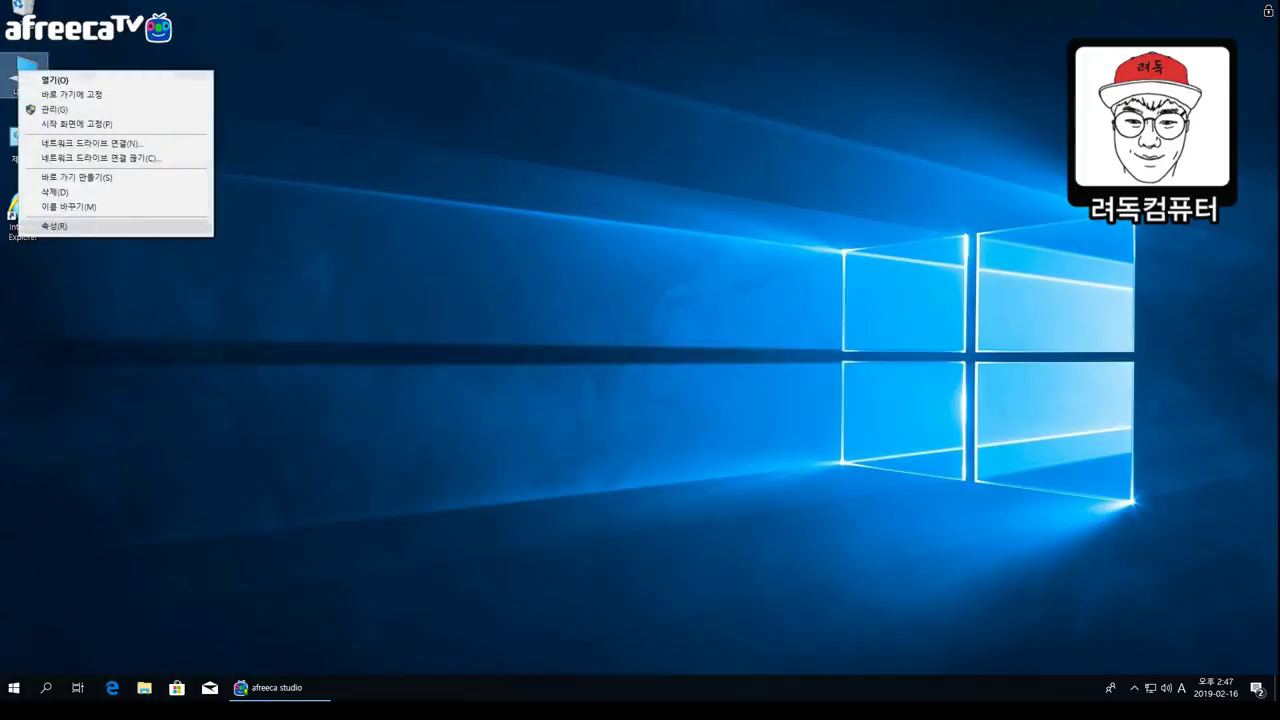
pyautogui.press('Return')
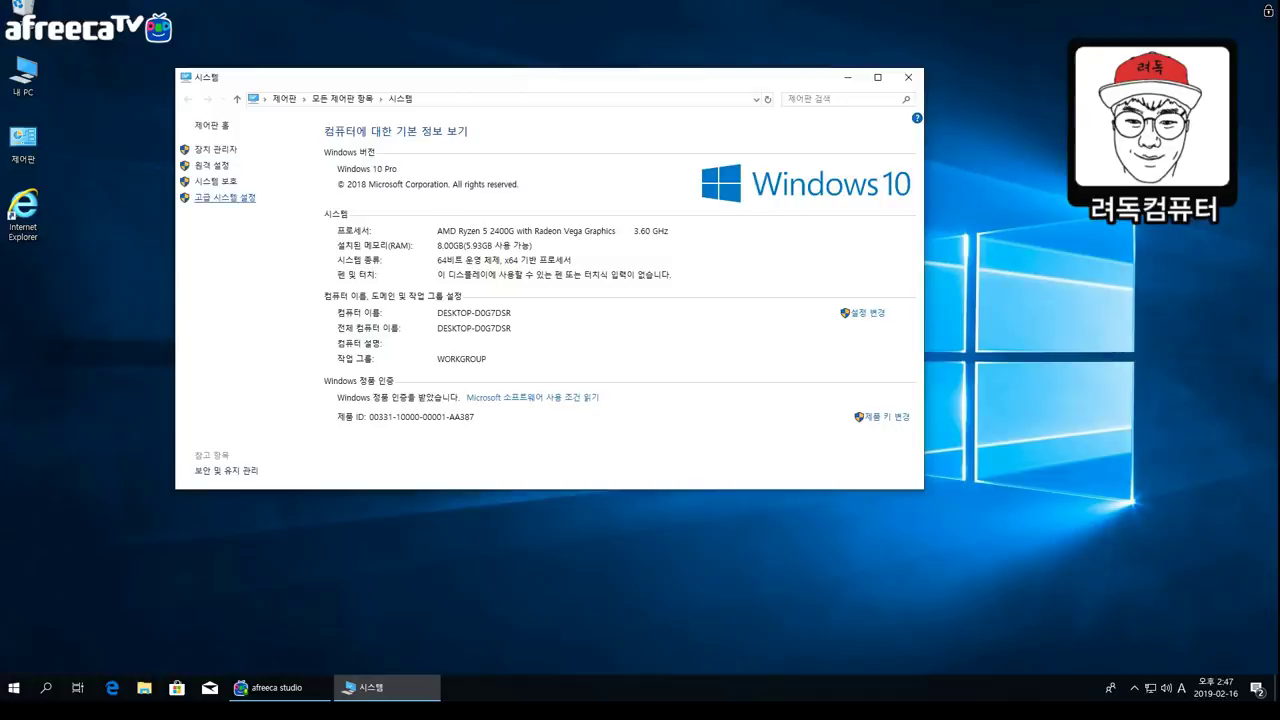
pyautogui.click(225, 197)
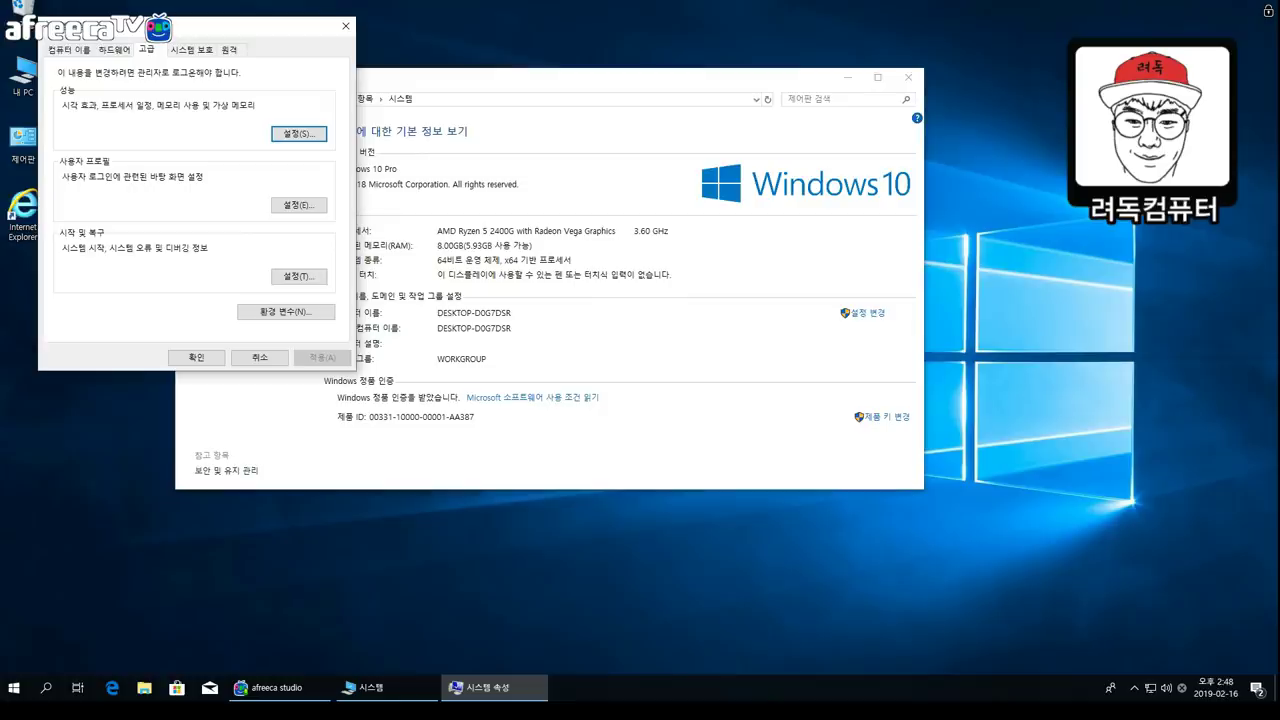
pyautogui.click(298, 133)
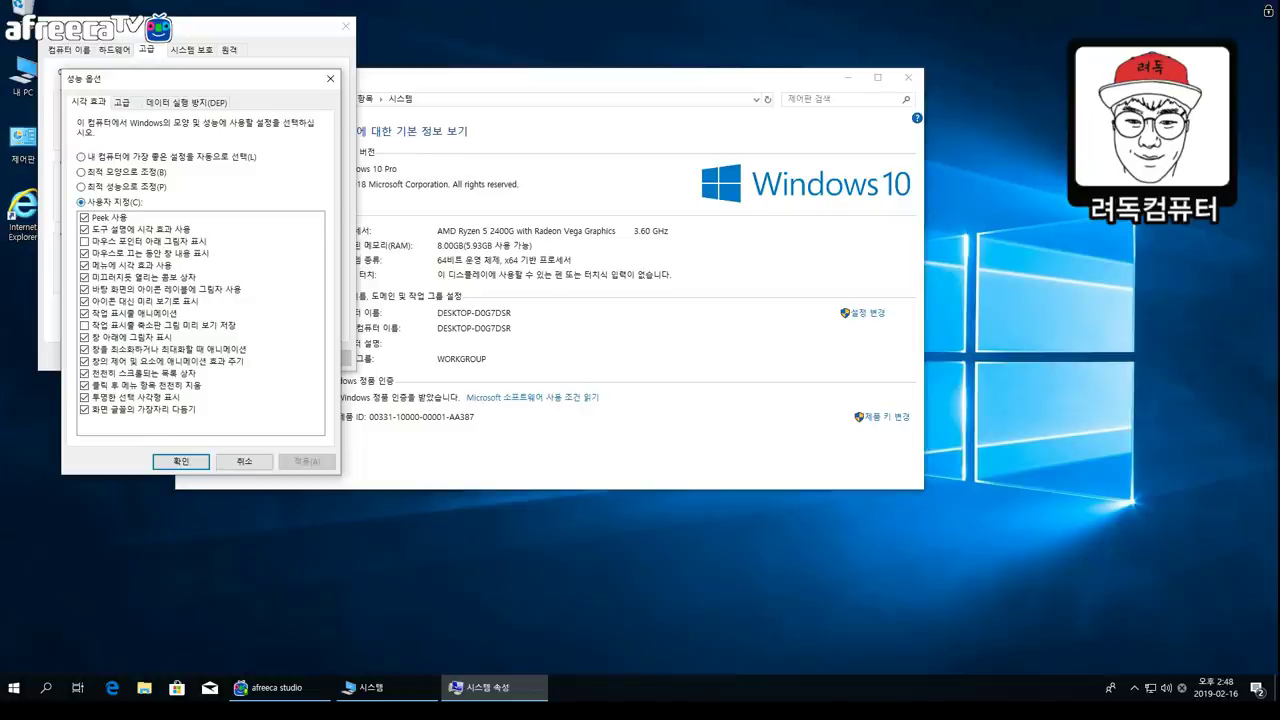
# Disable all visual effects in 성능 옵션 except 화면 글꼴의 가장자리 다듬기.
pyautogui.click(84, 217)
pyautogui.click(84, 229)
pyautogui.click(84, 253)
pyautogui.click(84, 265)
pyautogui.click(84, 277)
pyautogui.click(84, 289)
pyautogui.click(84, 301)
pyautogui.click(84, 313)
pyautogui.click(84, 325)
pyautogui.click(84, 337)
pyautogui.click(84, 349)
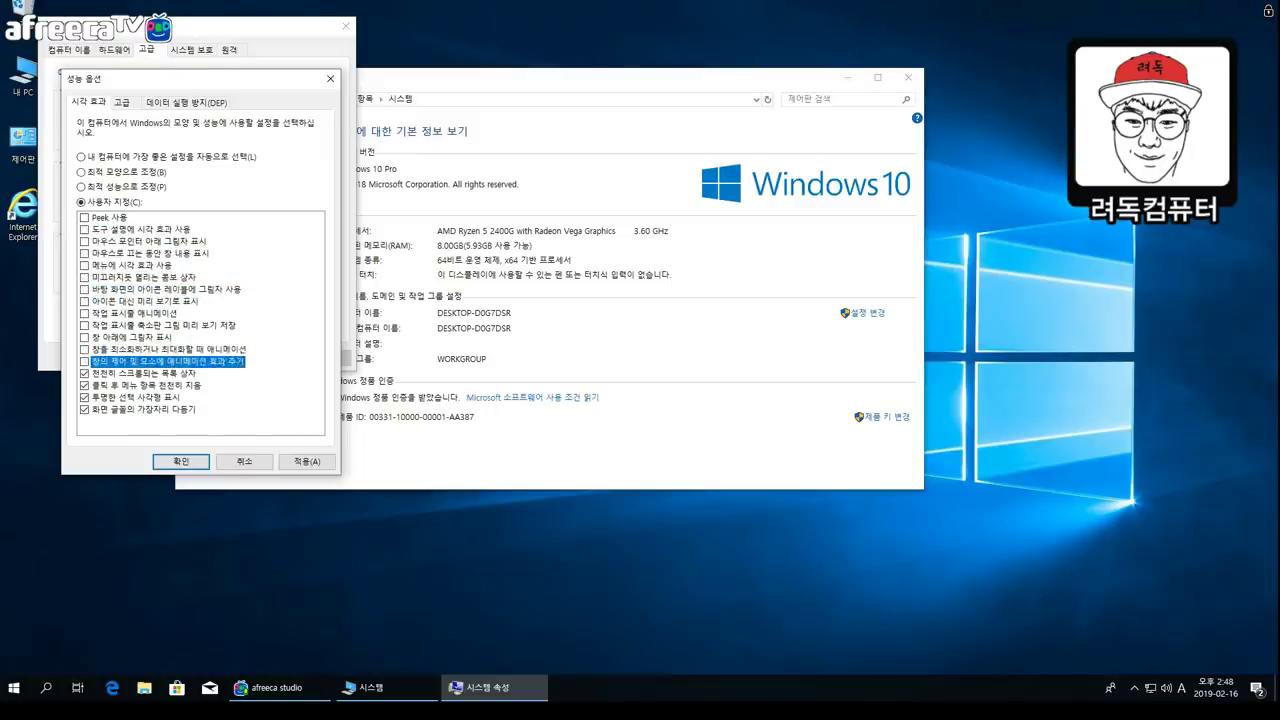
pyautogui.click(84, 361)
pyautogui.click(84, 373)
pyautogui.click(84, 385)
pyautogui.click(84, 397)
pyautogui.click(84, 409)
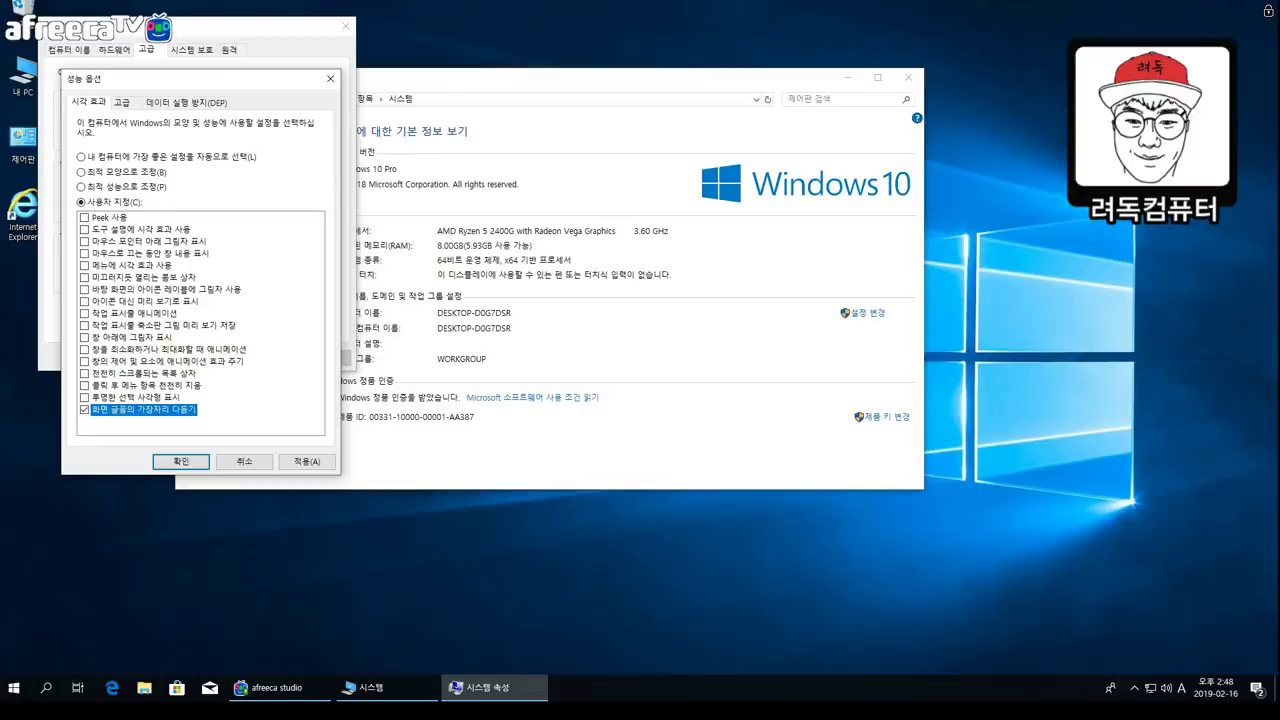
# Enable 바탕 화면의 아이콘 레이블에 그림자 사용, then apply and confirm the visual effects settings.
pyautogui.click(84, 289)
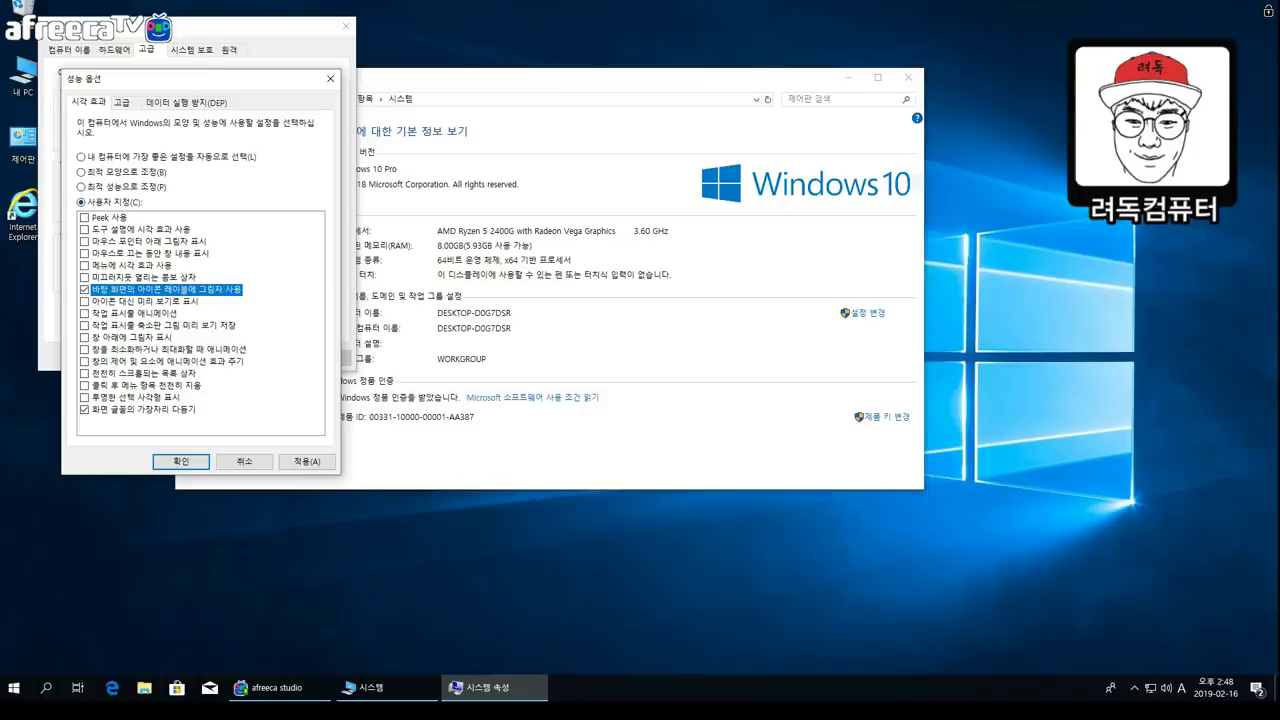
pyautogui.hotkey('alt', 'a')
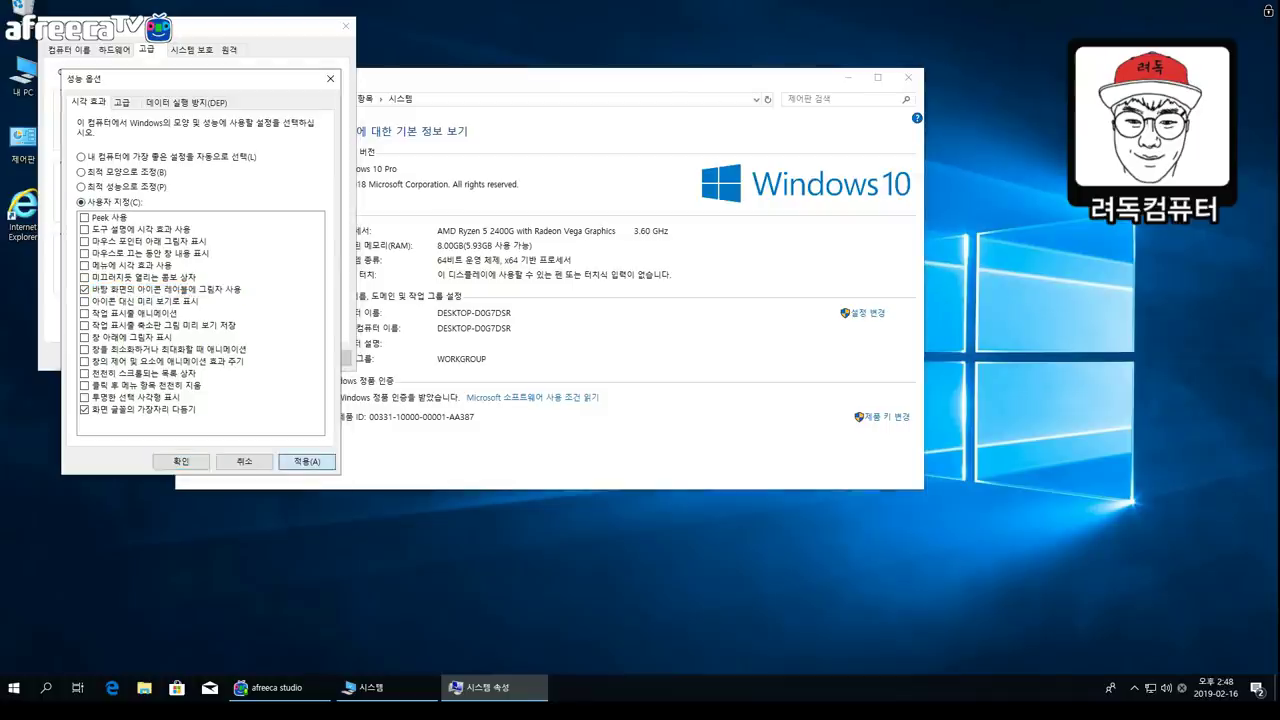
pyautogui.press('Return')
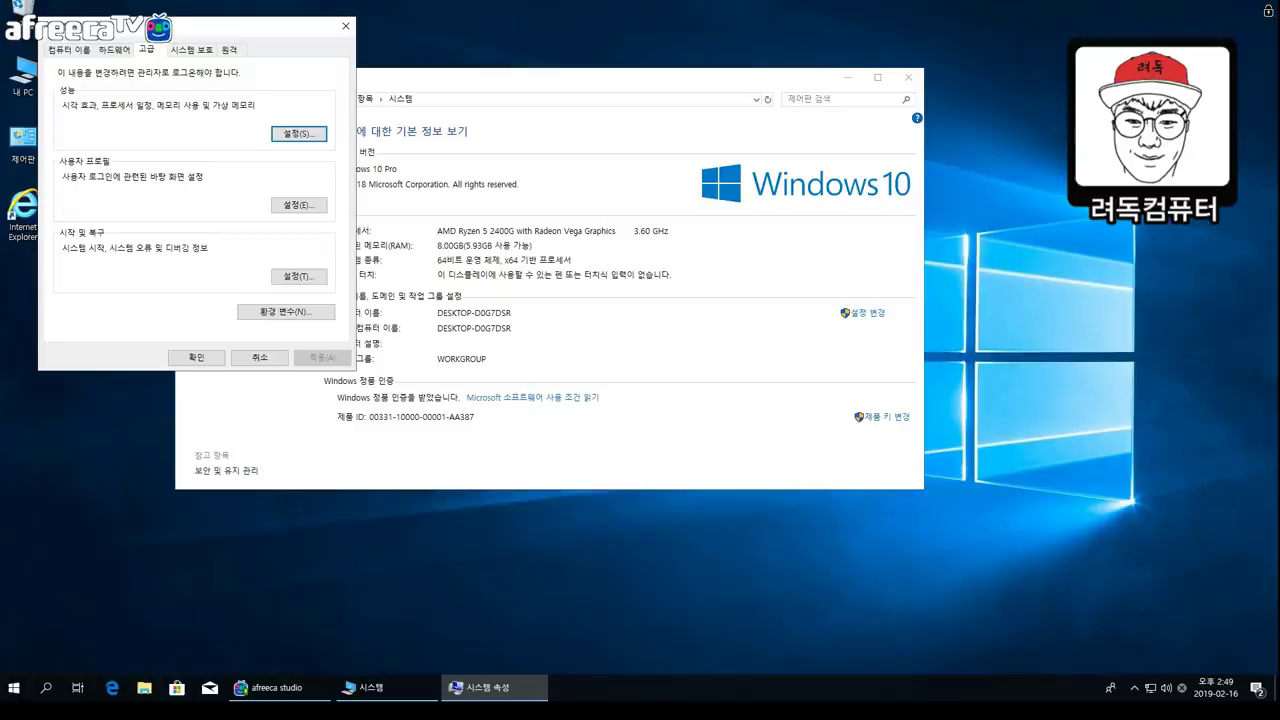
# In 시작 및 복구, disable 운영 체제 목록을 표시할 시간 and 시스템 로그에 이벤트 기록, confirm, and close the system windows.
pyautogui.hotkey('alt', 't')
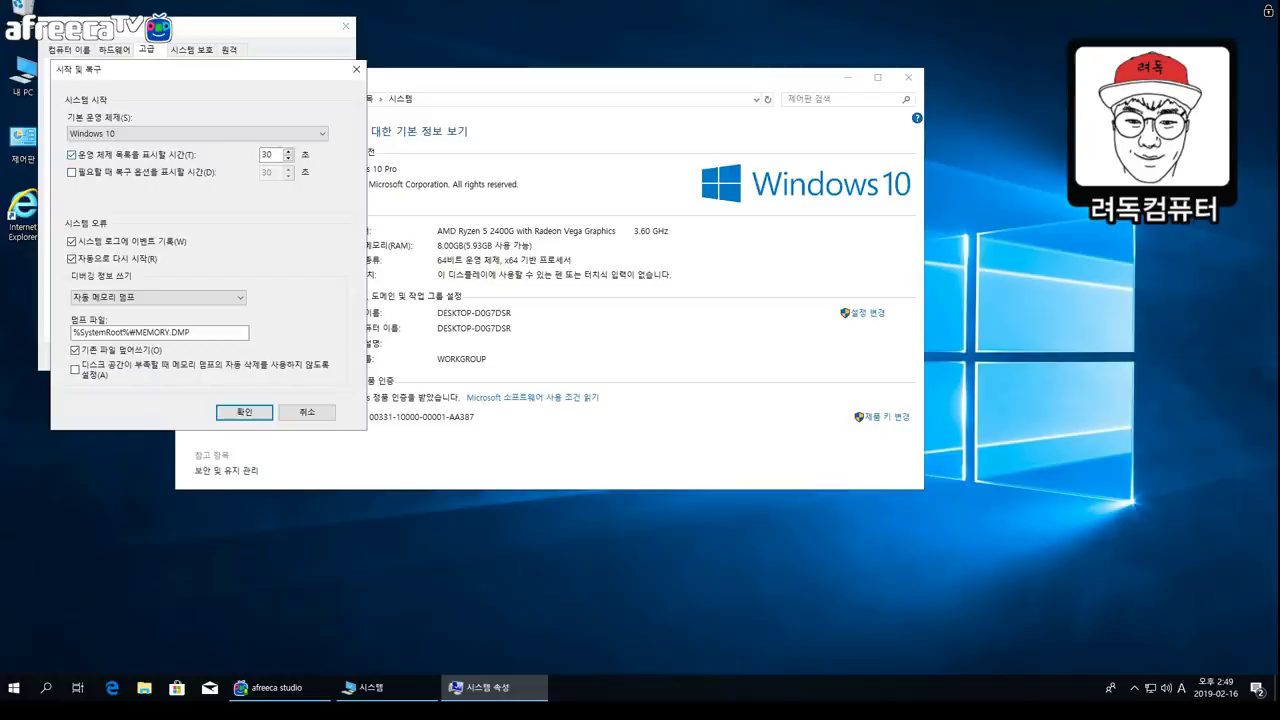
pyautogui.hotkey('alt', 't')
pyautogui.hotkey('alt', 'w')
pyautogui.press('Return')
pyautogui.click(196, 357)
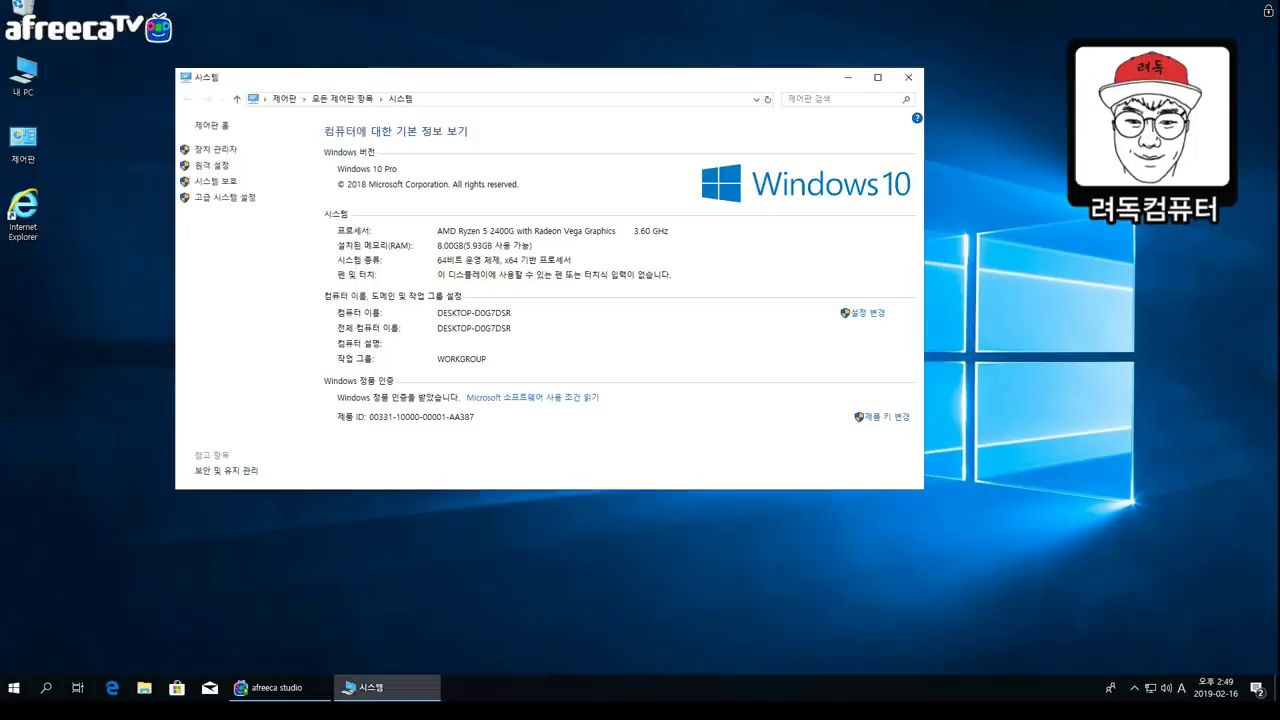
pyautogui.click(908, 77)
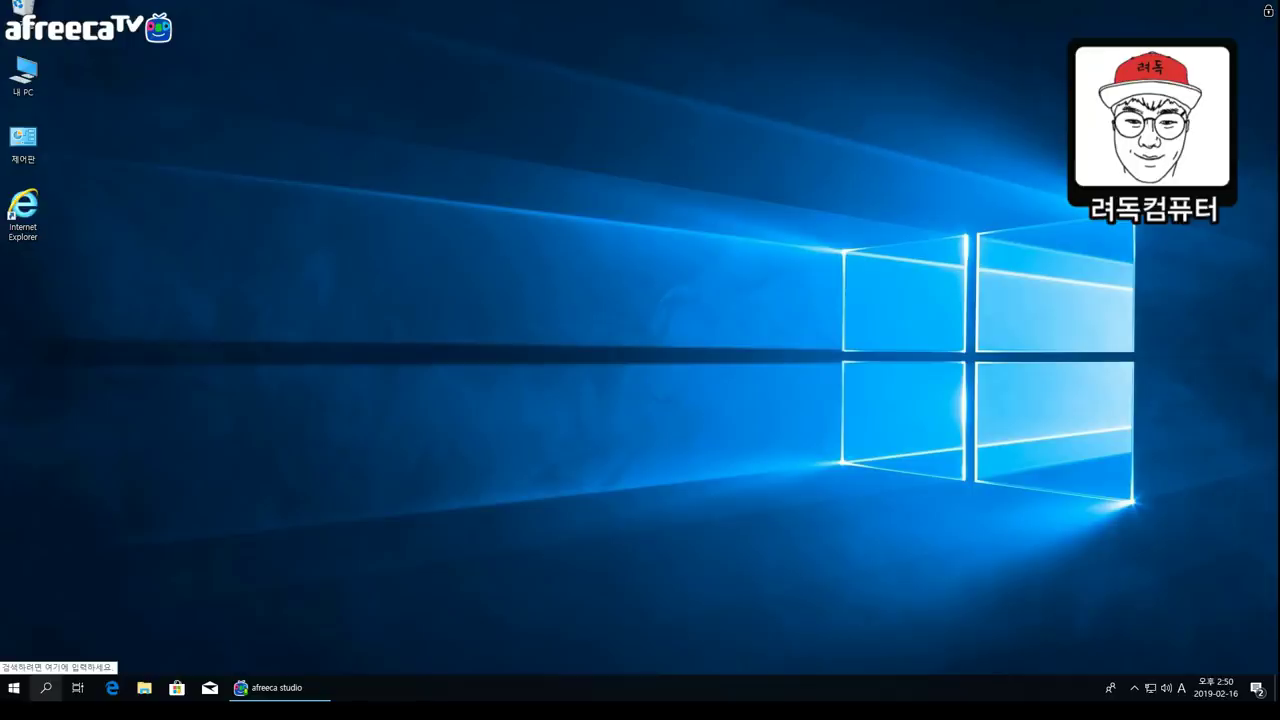
# Search for gpedit.msc and open the local group policy editor.
pyautogui.click(46, 688)
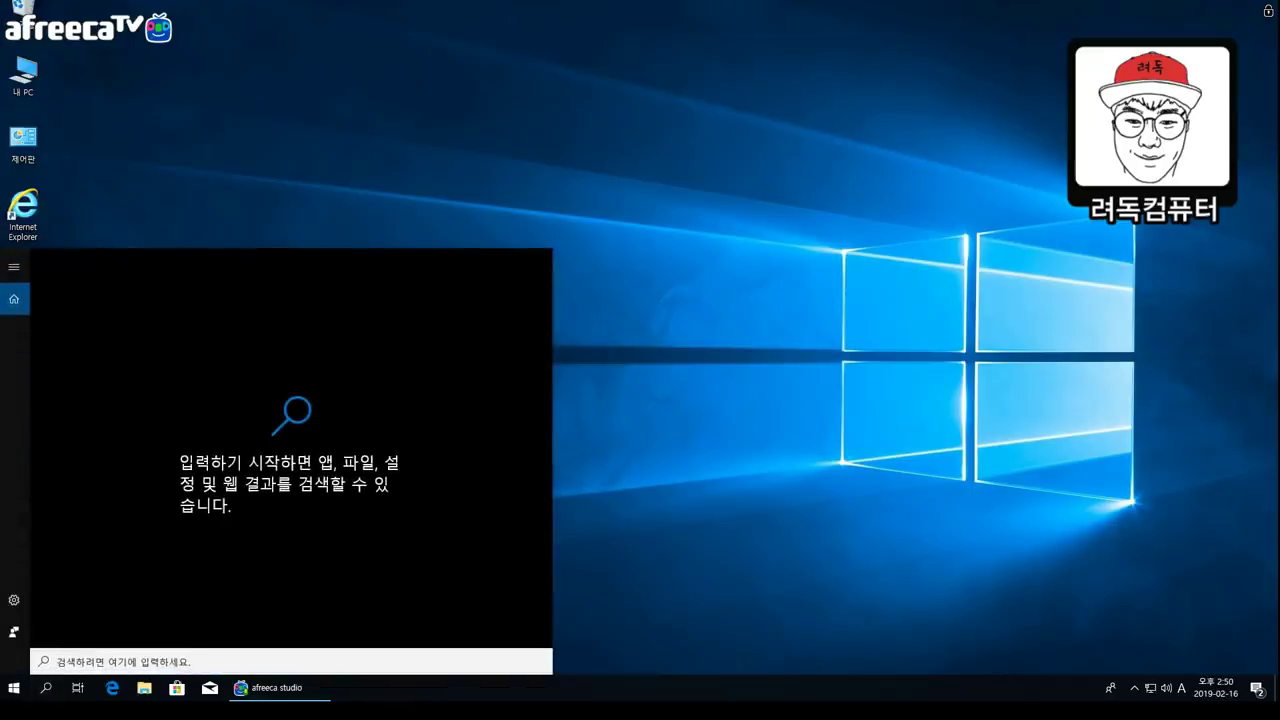
pyautogui.write('gpe')
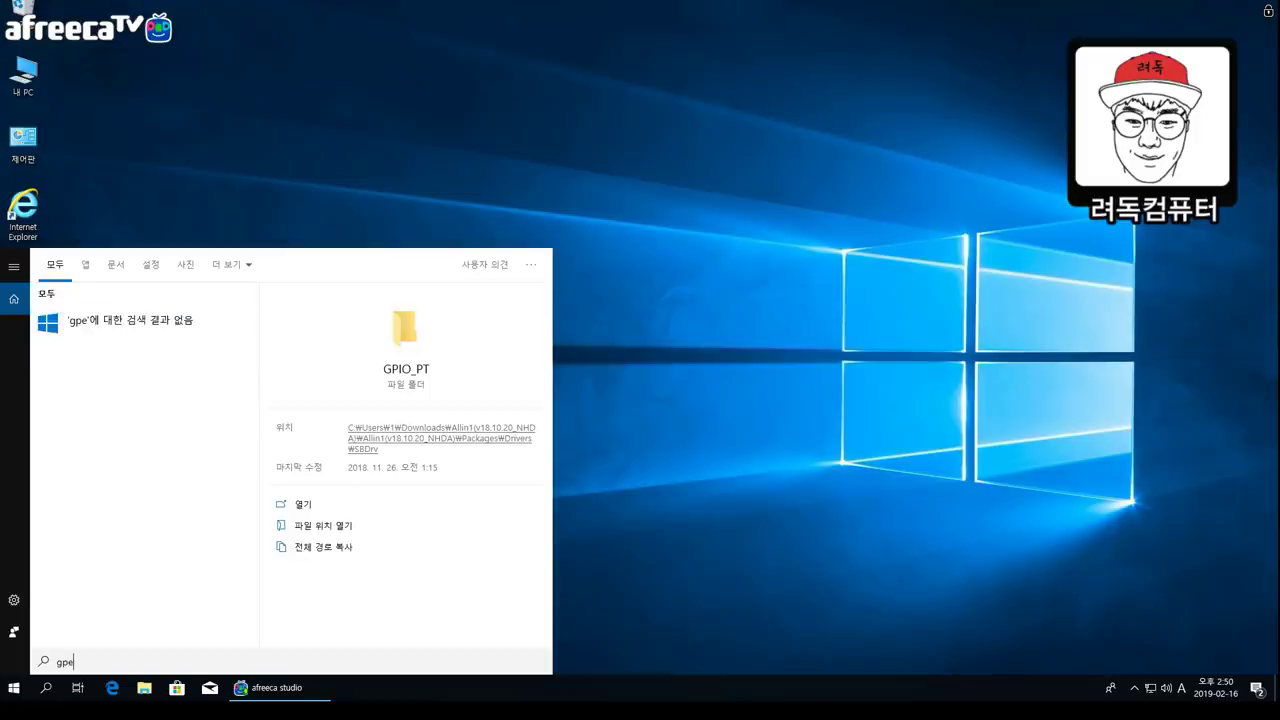
pyautogui.write('dit.m')
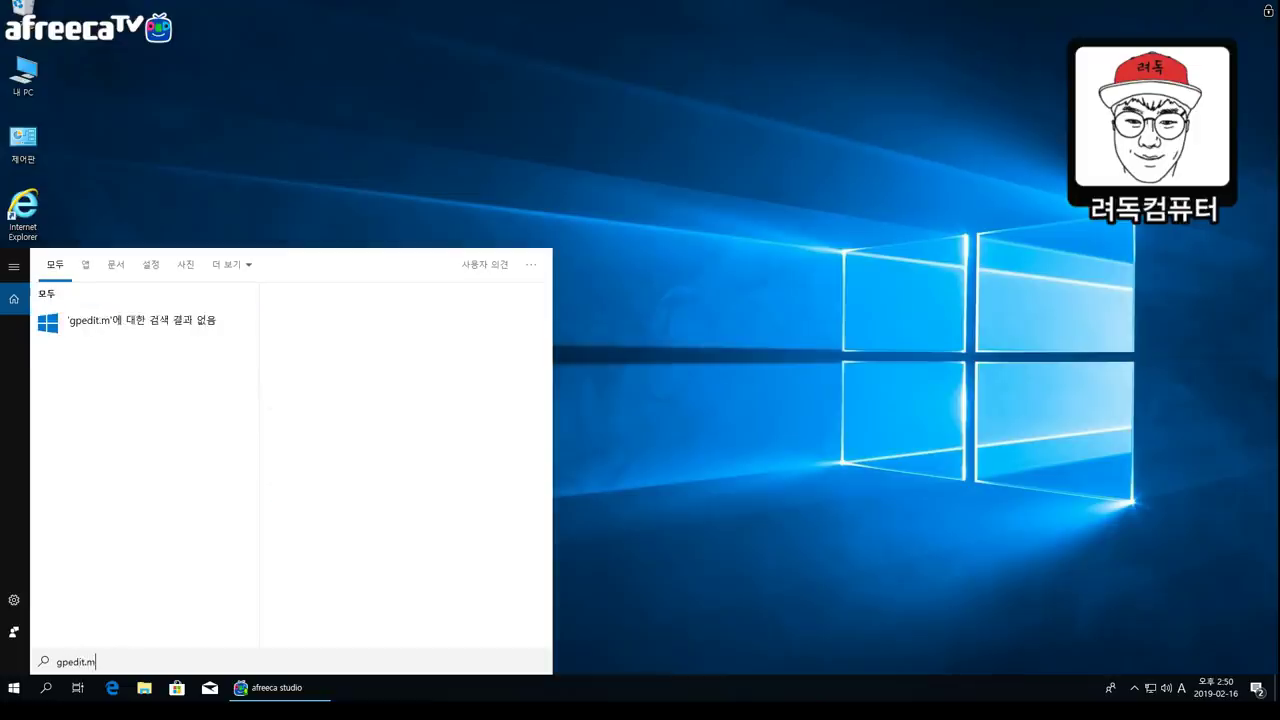
pyautogui.write('sc')
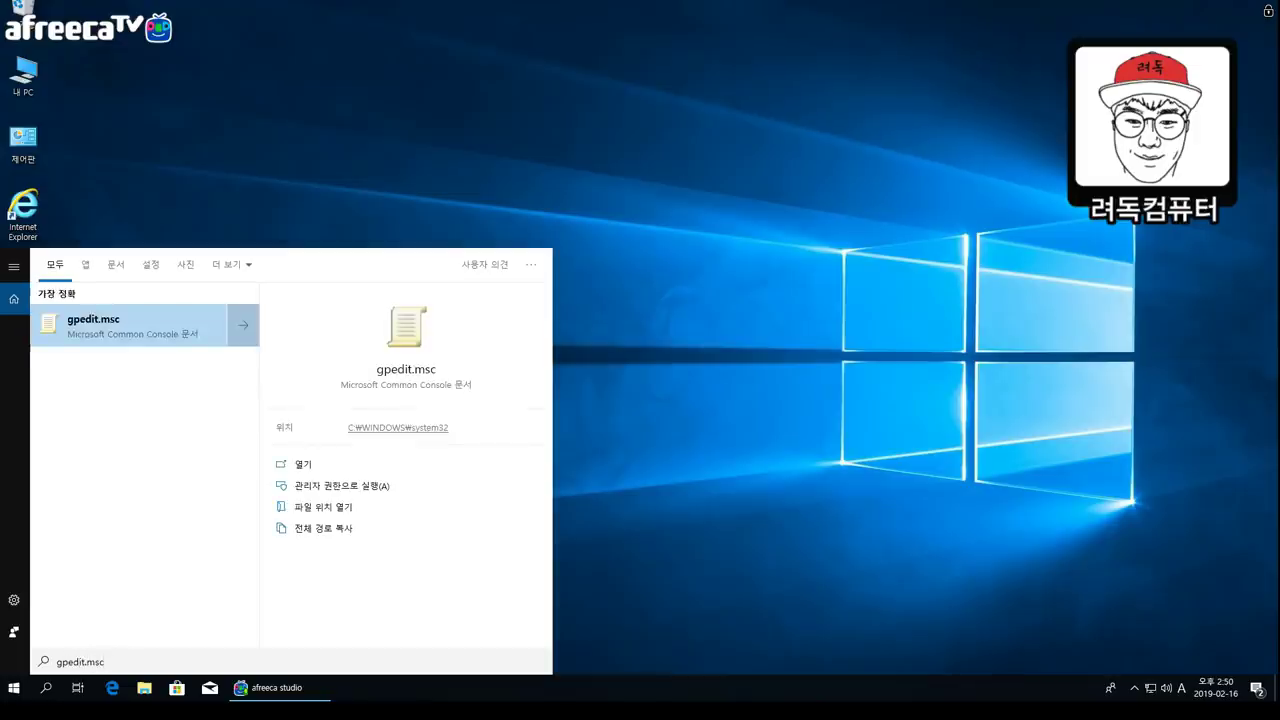
pyautogui.press('Return')
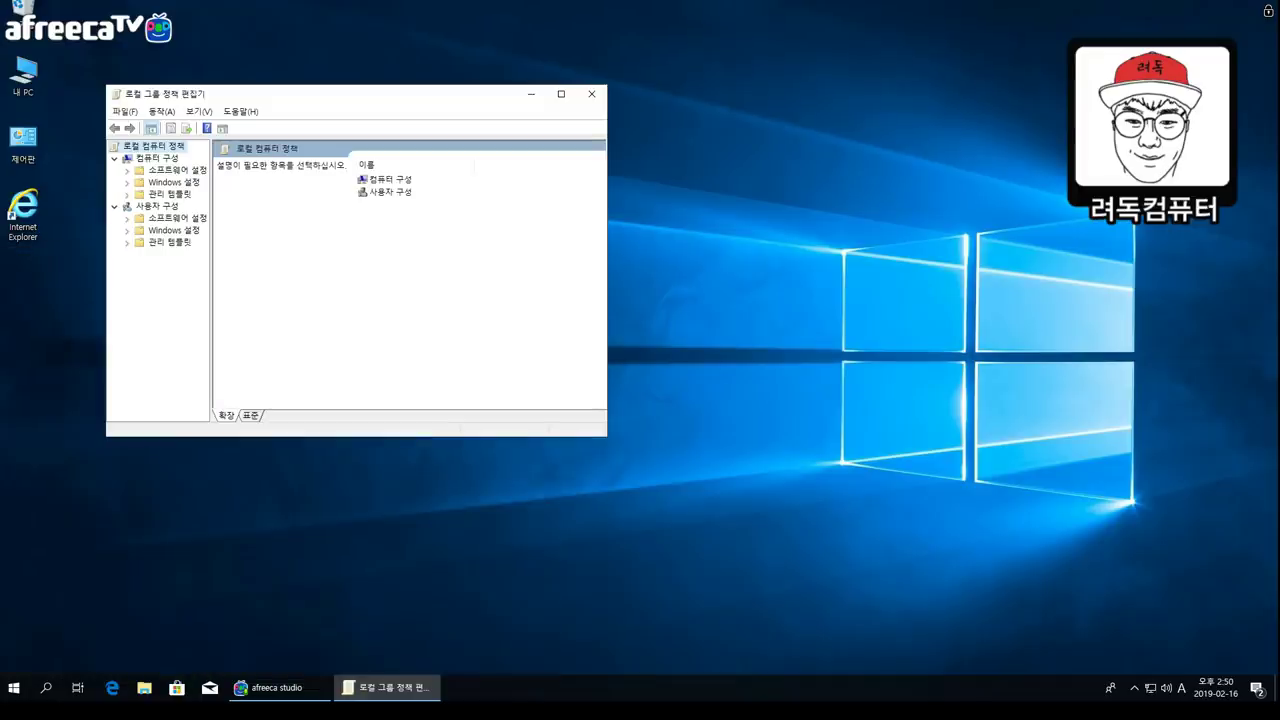
# Open the OneDrive policies under 컴퓨터 구성, 관리 템플릿, Windows 구성 요소, and widen the editor window.
pyautogui.doubleClick(170, 194)
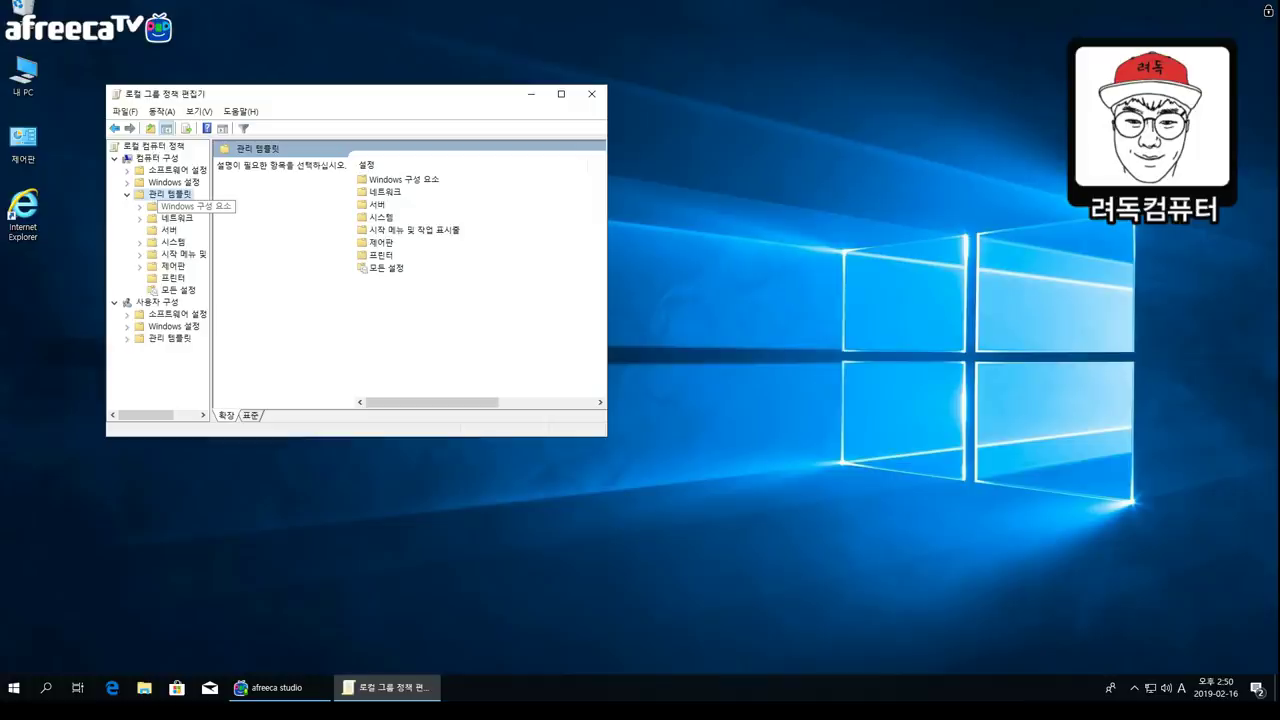
pyautogui.doubleClick(175, 206)
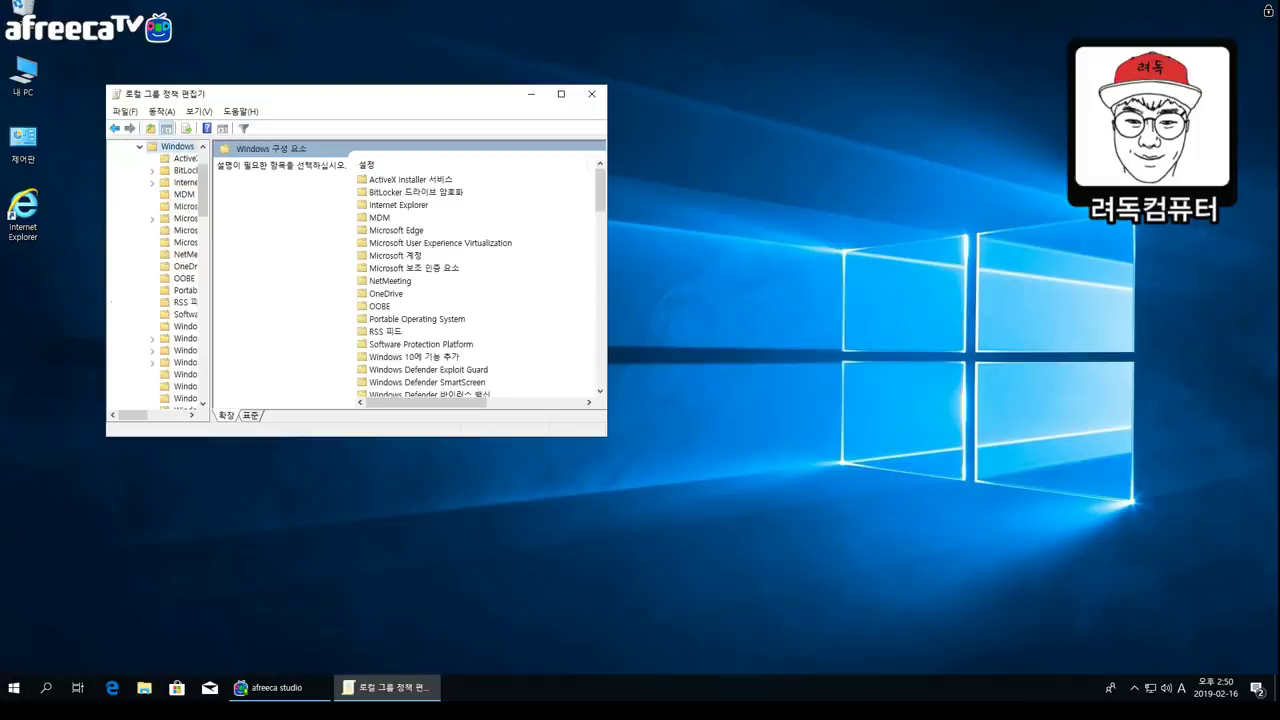
pyautogui.click(185, 266)
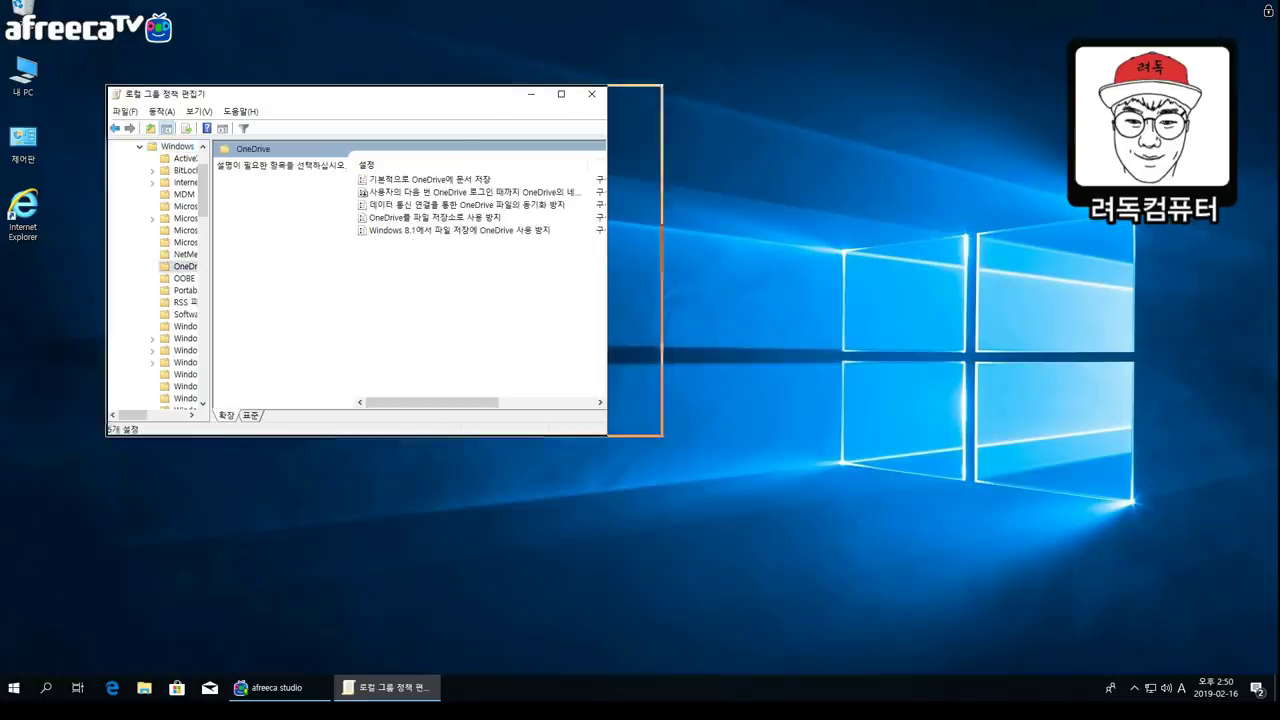
pyautogui.moveTo(606, 260); pyautogui.dragTo(921, 260)
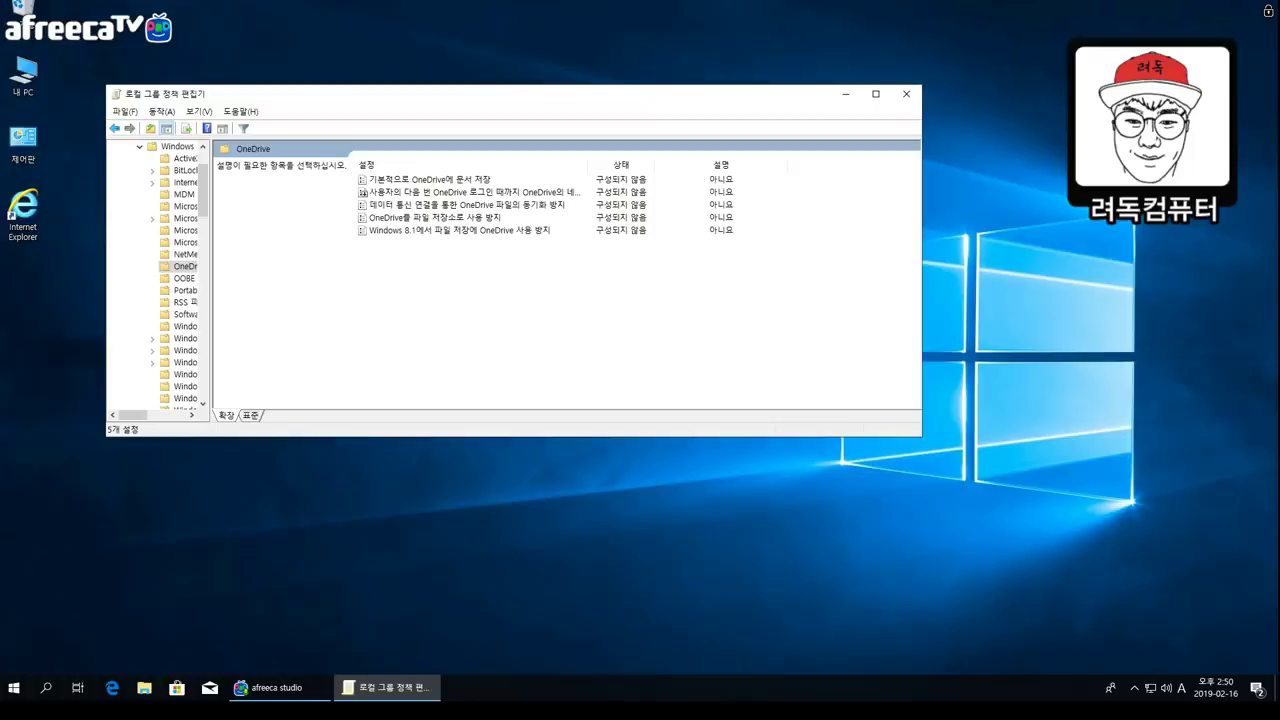
# Set the policy OneDrive를 파일 저장소로 사용 방지 to 사용, apply it, and close the policy editor.
pyautogui.doubleClick(435, 217)
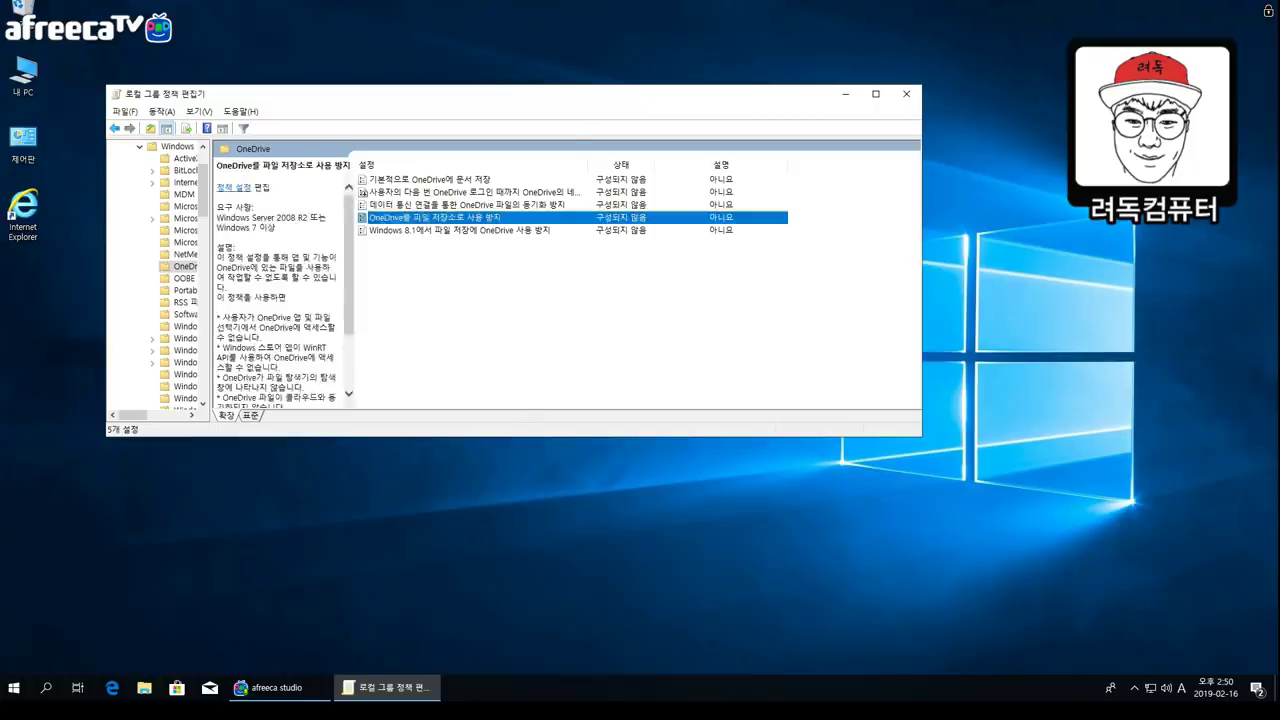
pyautogui.hotkey('alt', 'e')
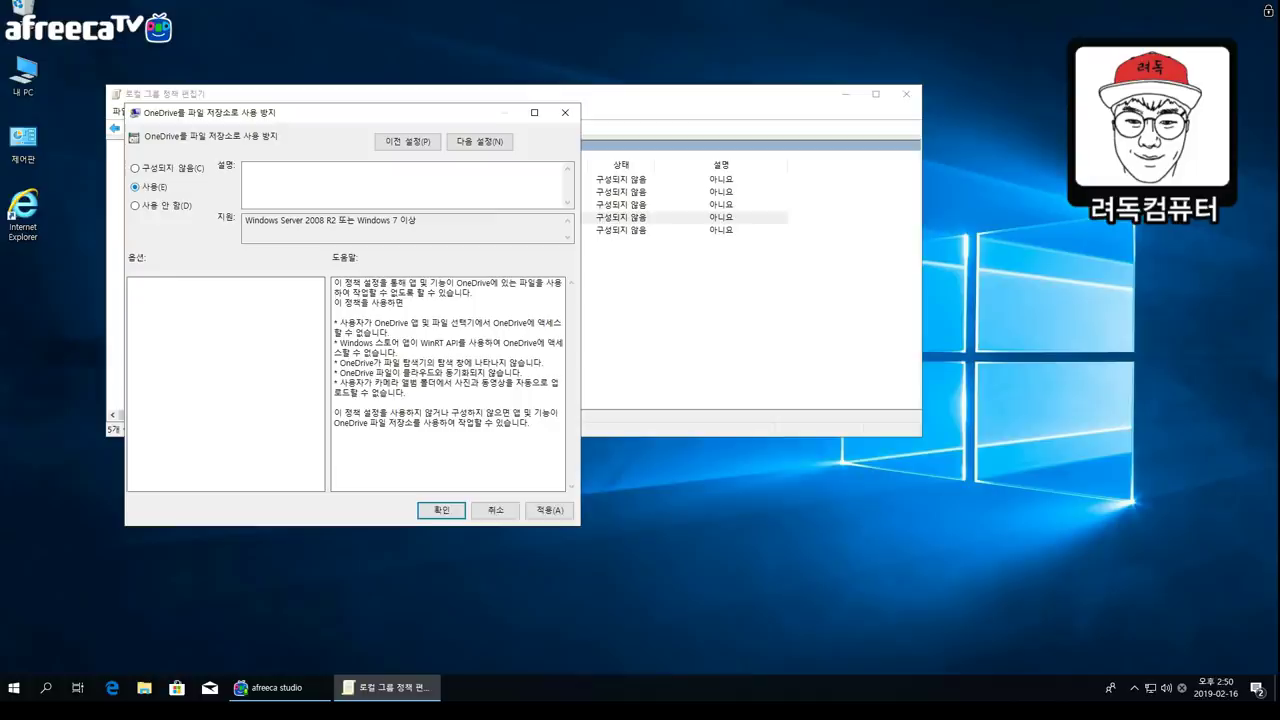
pyautogui.hotkey('alt', 'a')
pyautogui.press('Return')
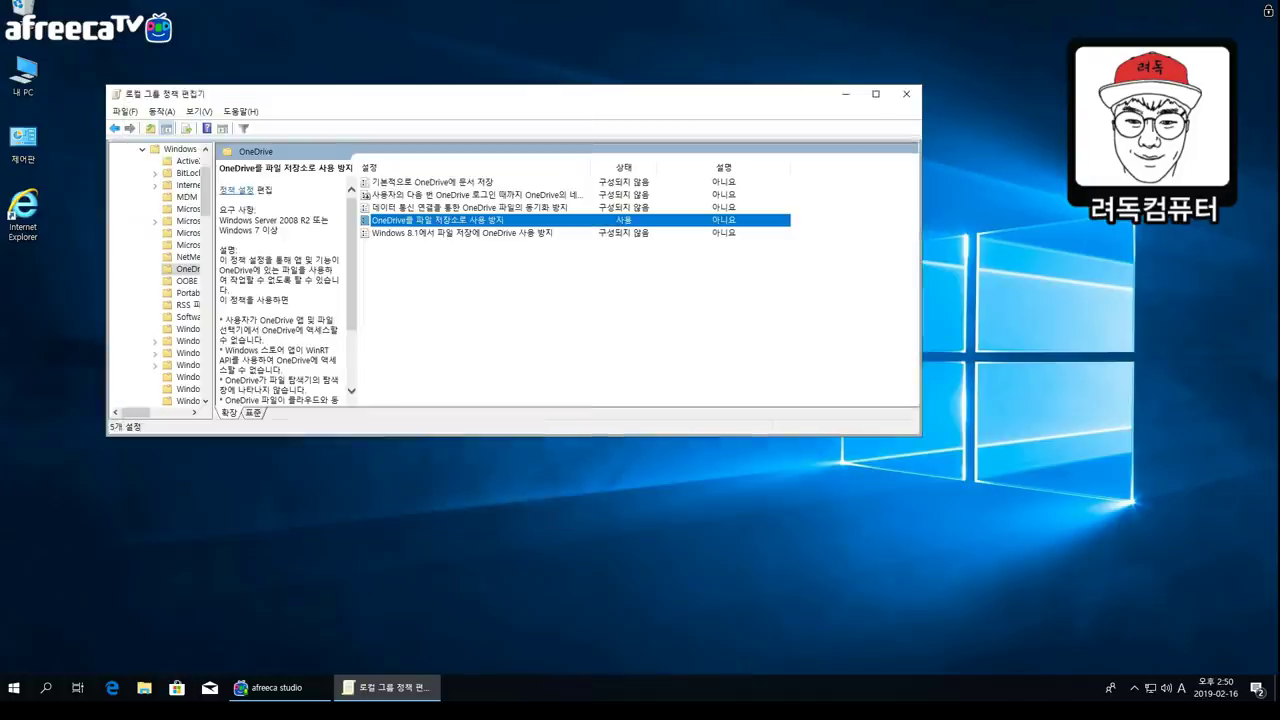
pyautogui.click(906, 93)
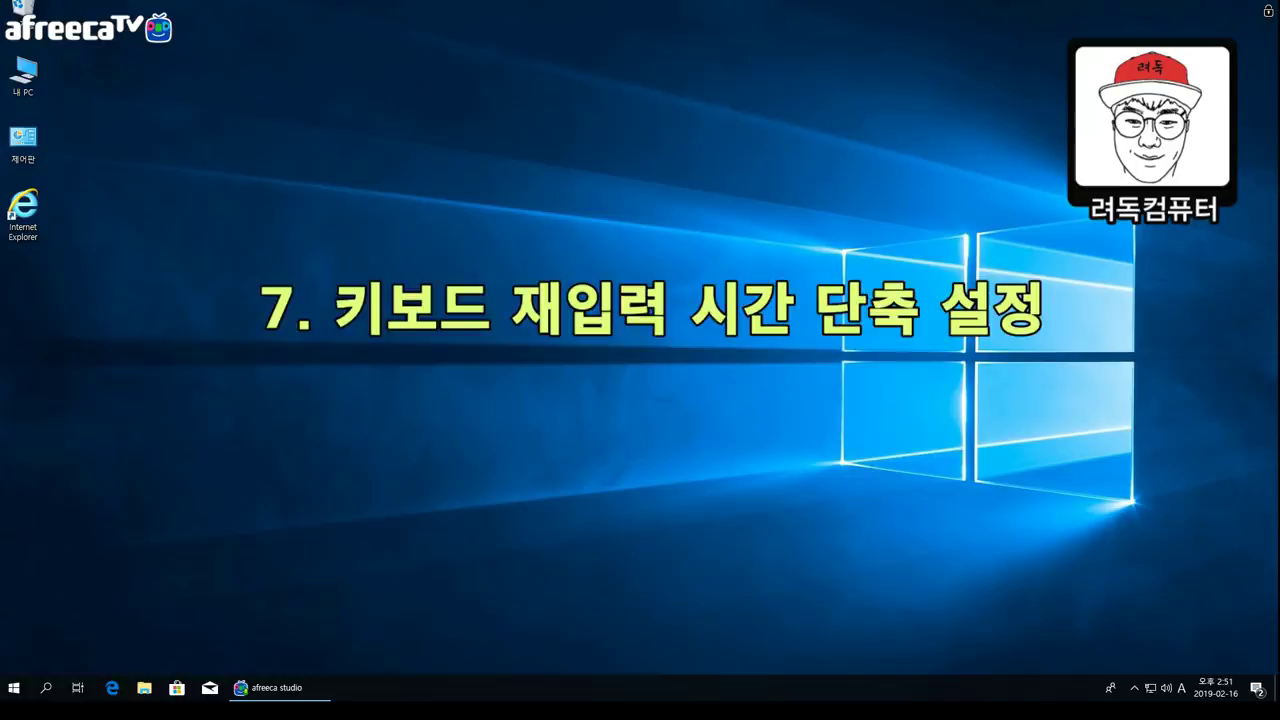
# In the 키보드 properties of 제어판, set 재입력 시간 to the shortest delay, apply it, and reopen the properties to check it.
pyautogui.doubleClick(23, 140)
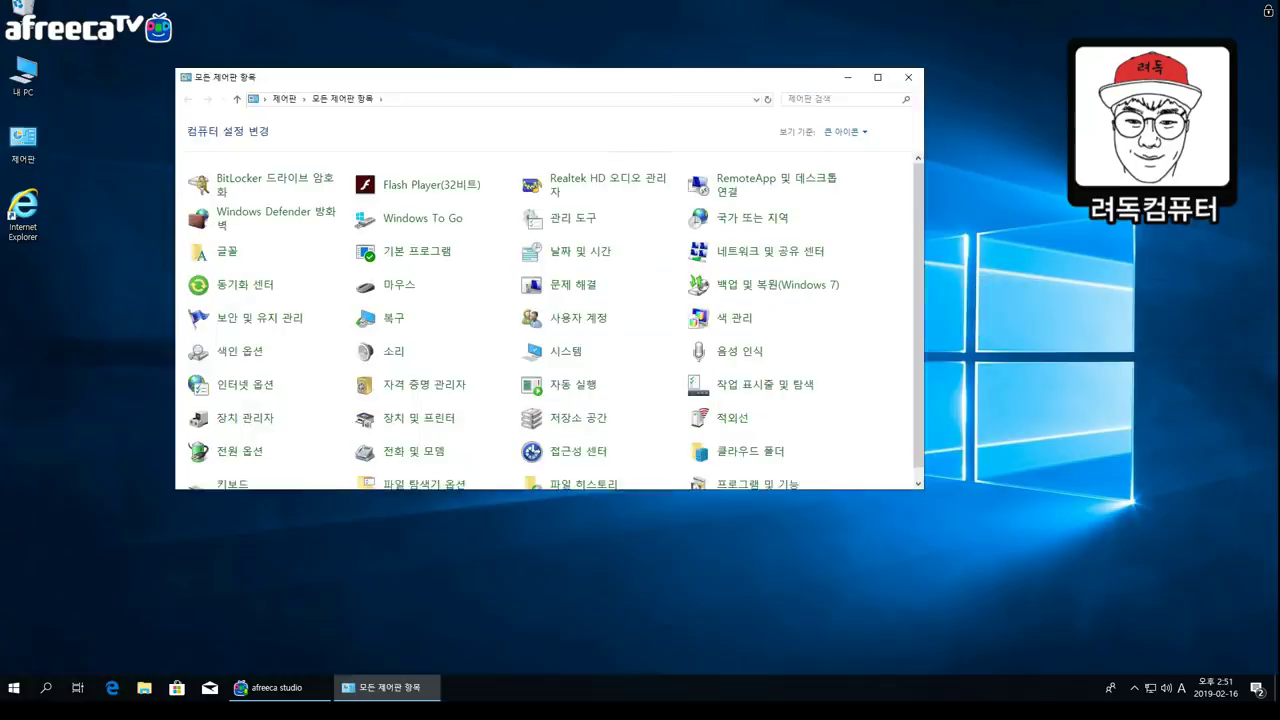
pyautogui.scroll(-1, 765, 284)
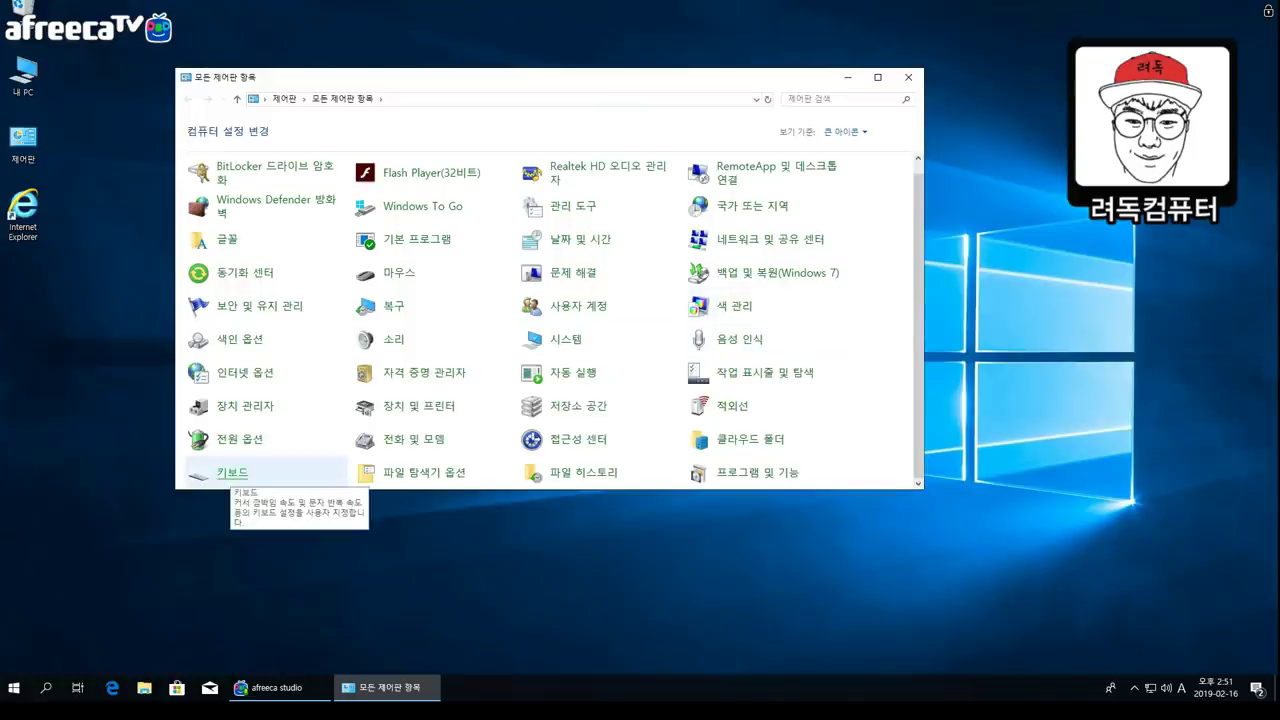
pyautogui.click(232, 472)
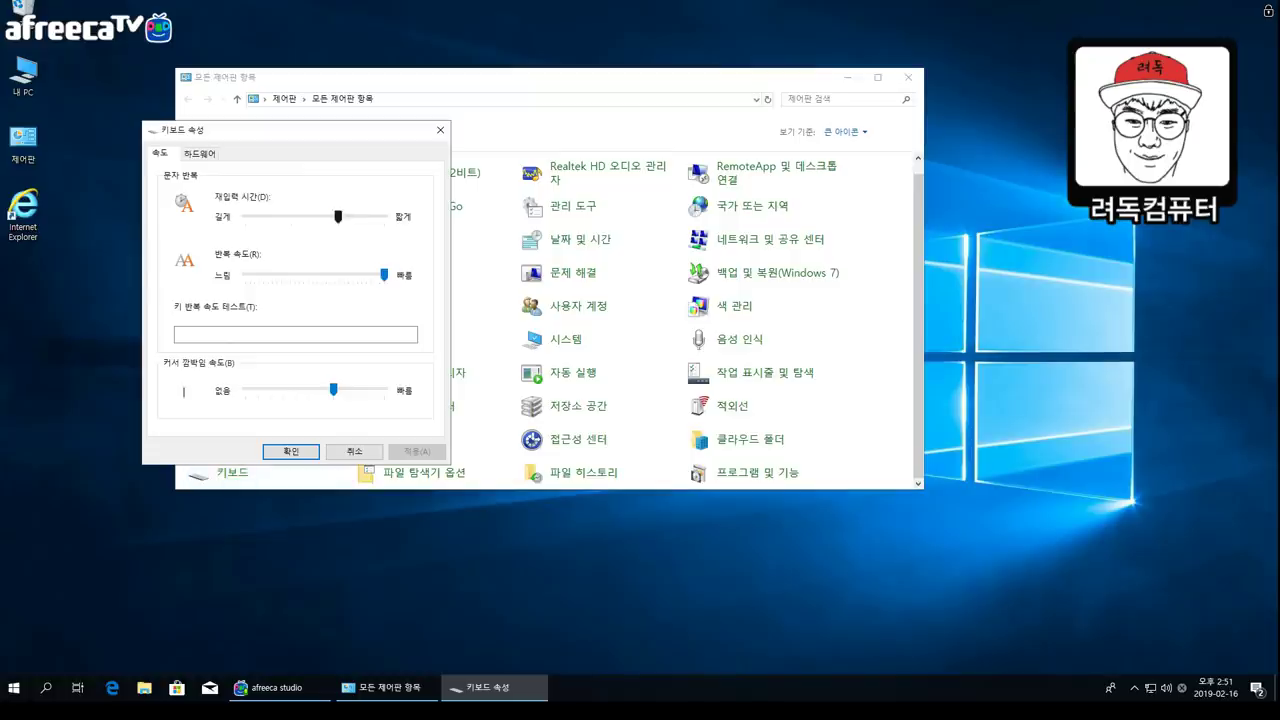
pyautogui.moveTo(338, 216); pyautogui.dragTo(384, 216)
pyautogui.hotkey('alt', 'a')
pyautogui.press('Return')
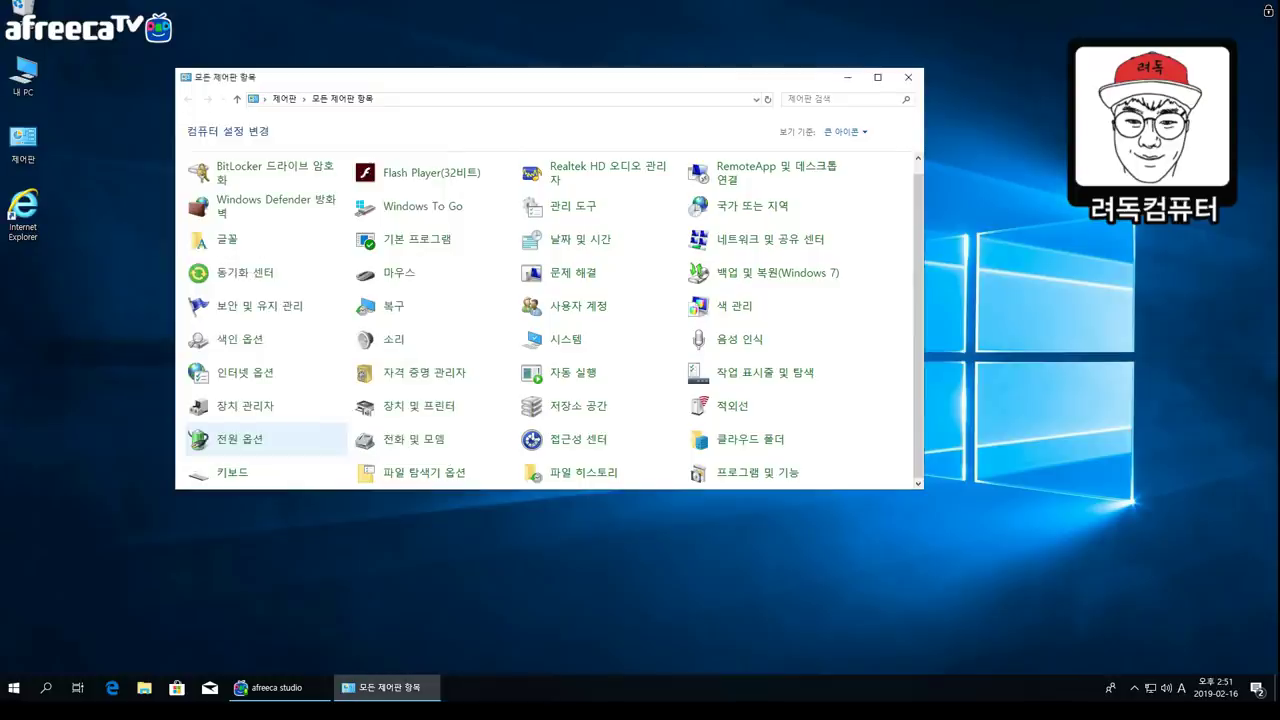
pyautogui.doubleClick(222, 474)
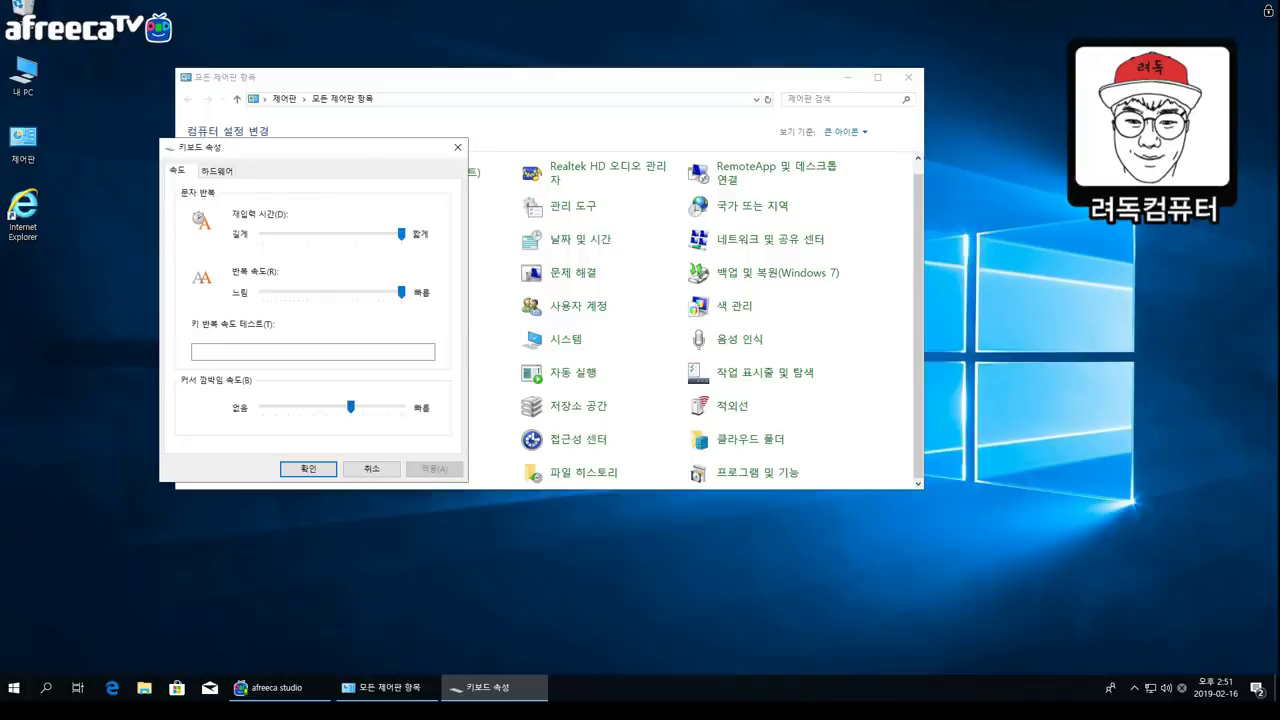
pyautogui.press('Return')
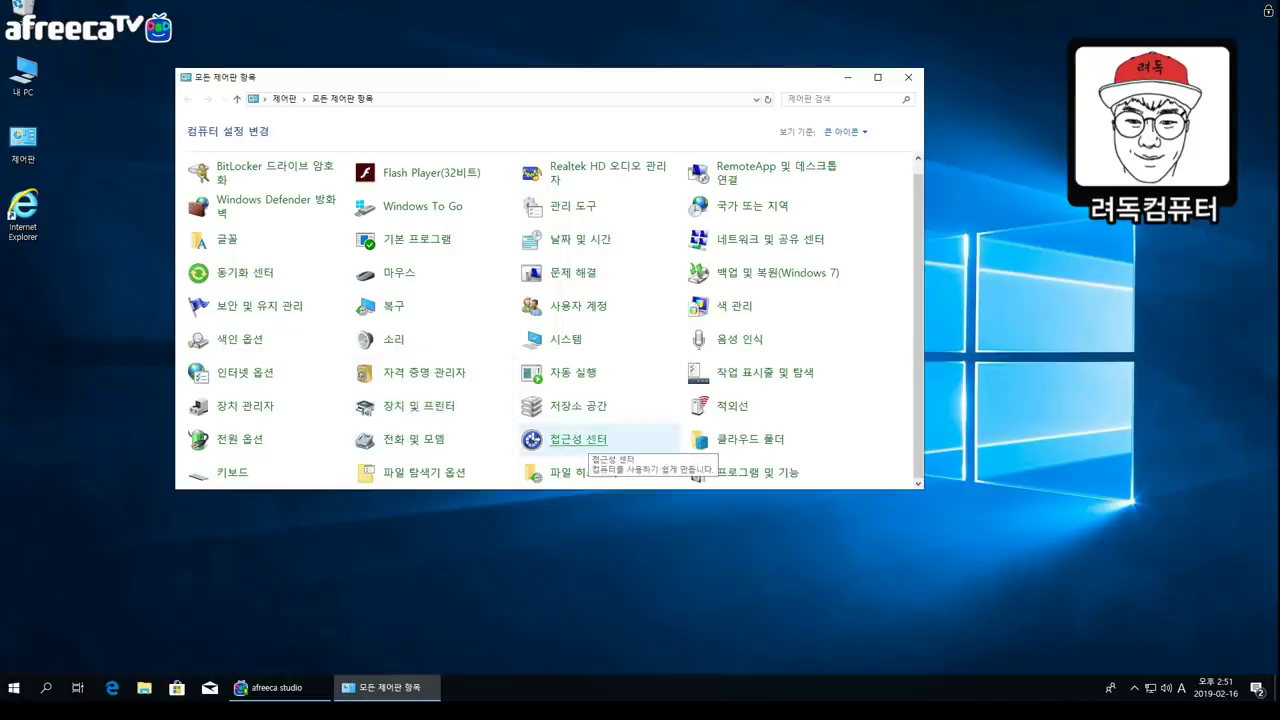
# In 접근성 센터, go through the keyboard and 필터 키 settings and open 반복 키 및 느린 키 설정.
pyautogui.click(578, 439)
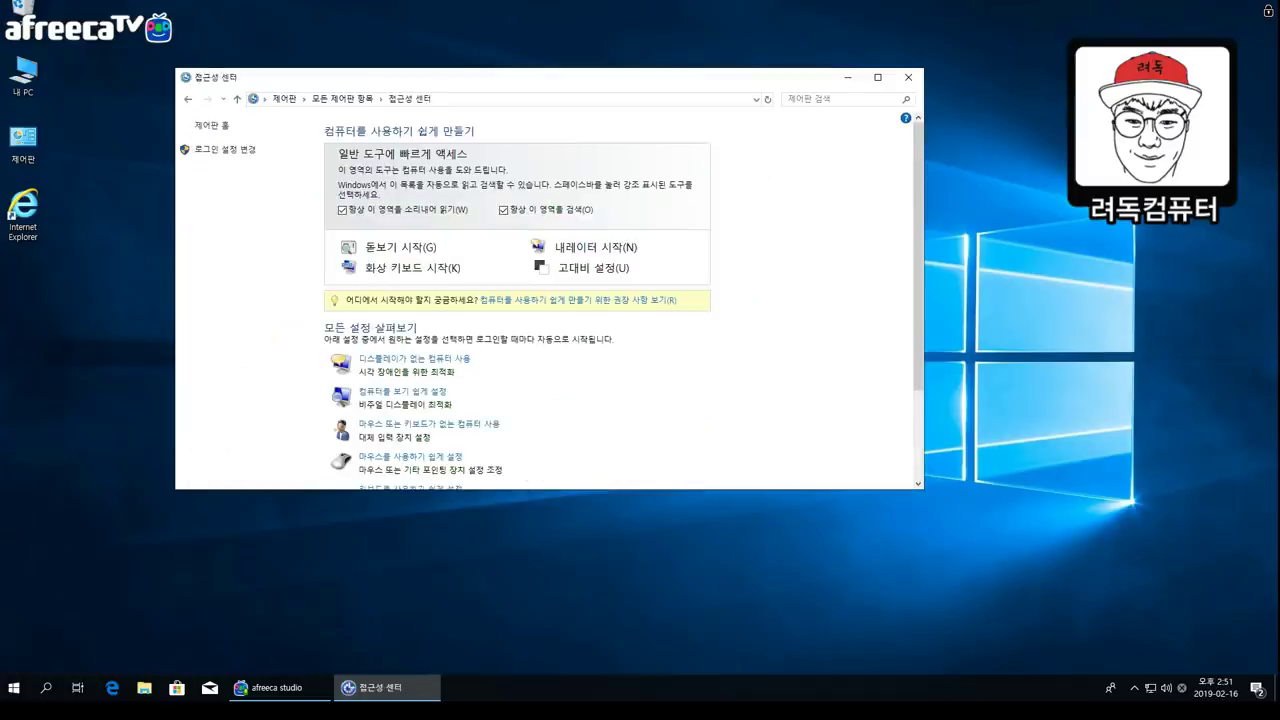
pyautogui.scroll(-2, 620, 300)
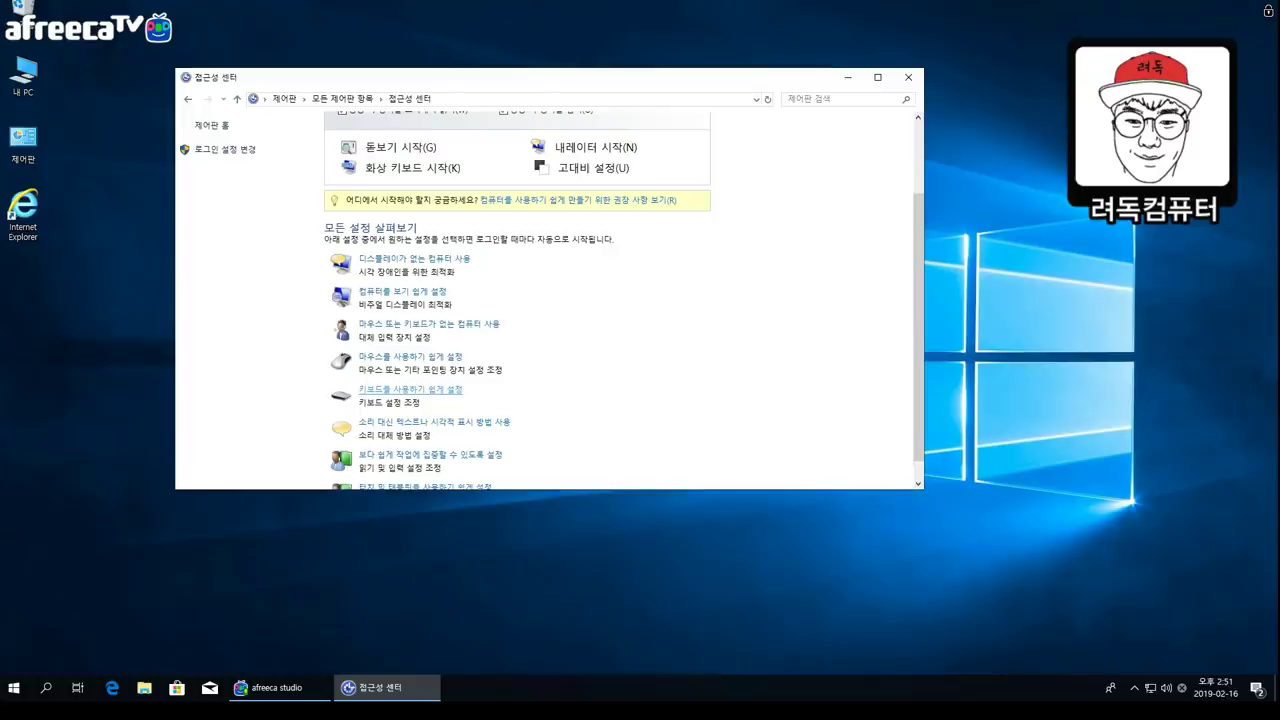
pyautogui.click(410, 389)
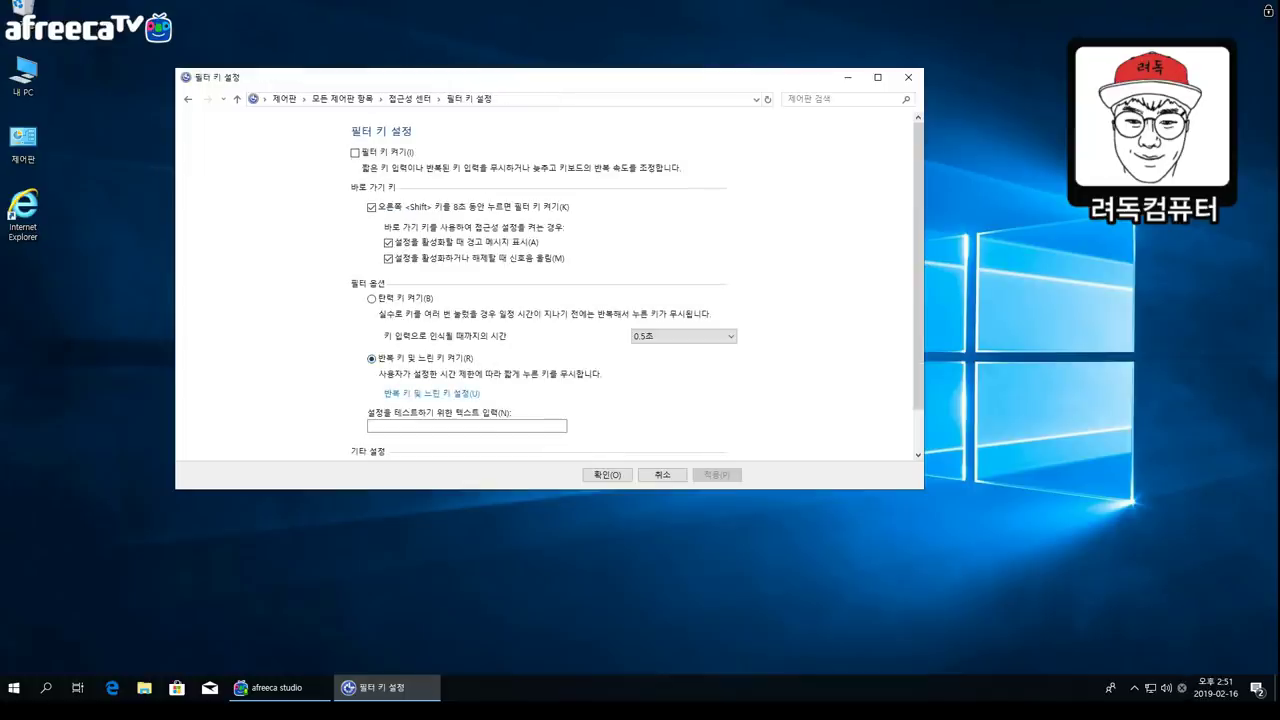
pyautogui.scroll(-1, 431, 393)
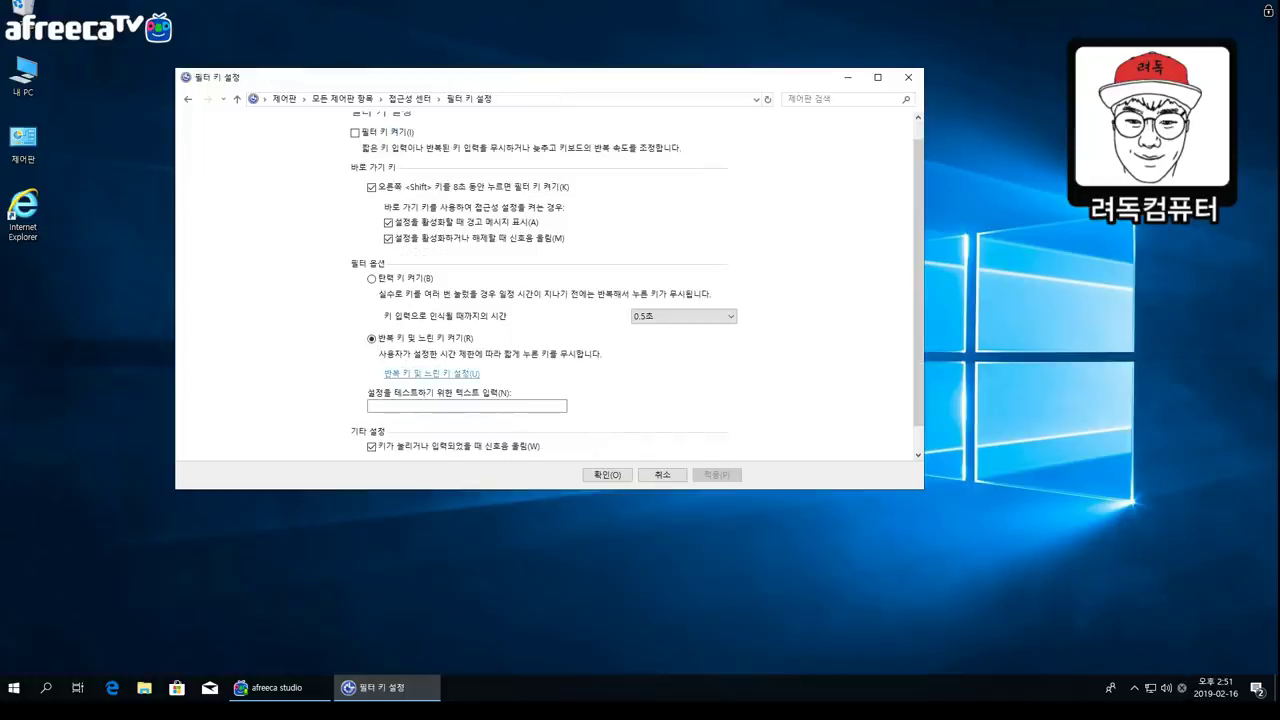
pyautogui.click(431, 373)
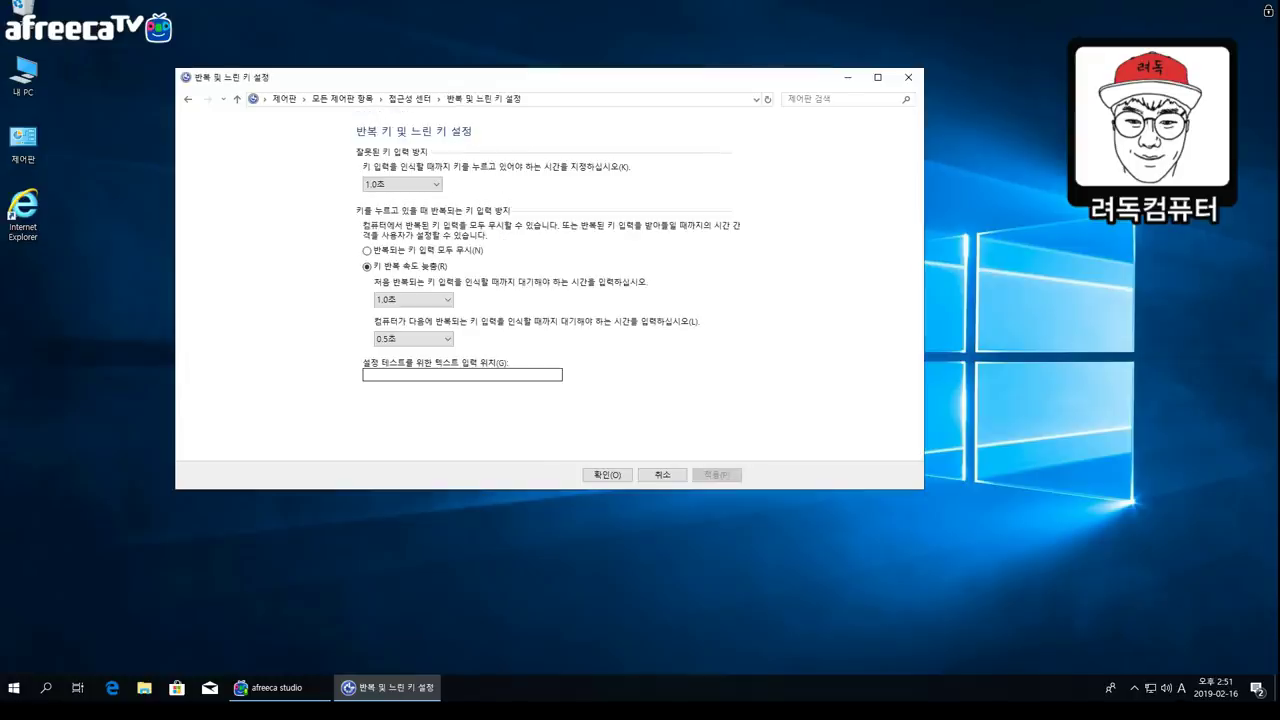
# Set the key acceptance time to 0.0초, and both the first-repeat and subsequent-repeat wait times to 0.3초.
pyautogui.hotkey('alt', 'Down')
pyautogui.press('Home')
pyautogui.press('Return')
pyautogui.hotkey('alt', 'Down')
pyautogui.press('Home')
pyautogui.press('Return')
pyautogui.hotkey('alt', 'Down')
pyautogui.press('Up')
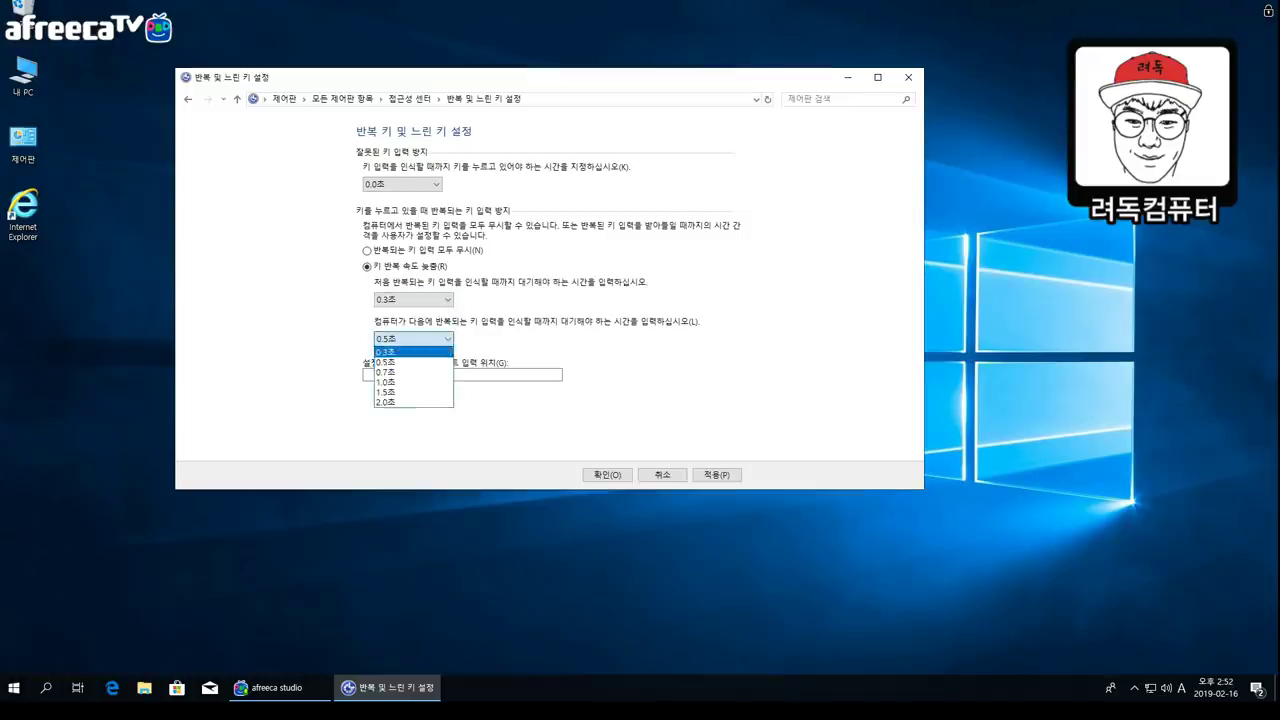
pyautogui.press('Return')
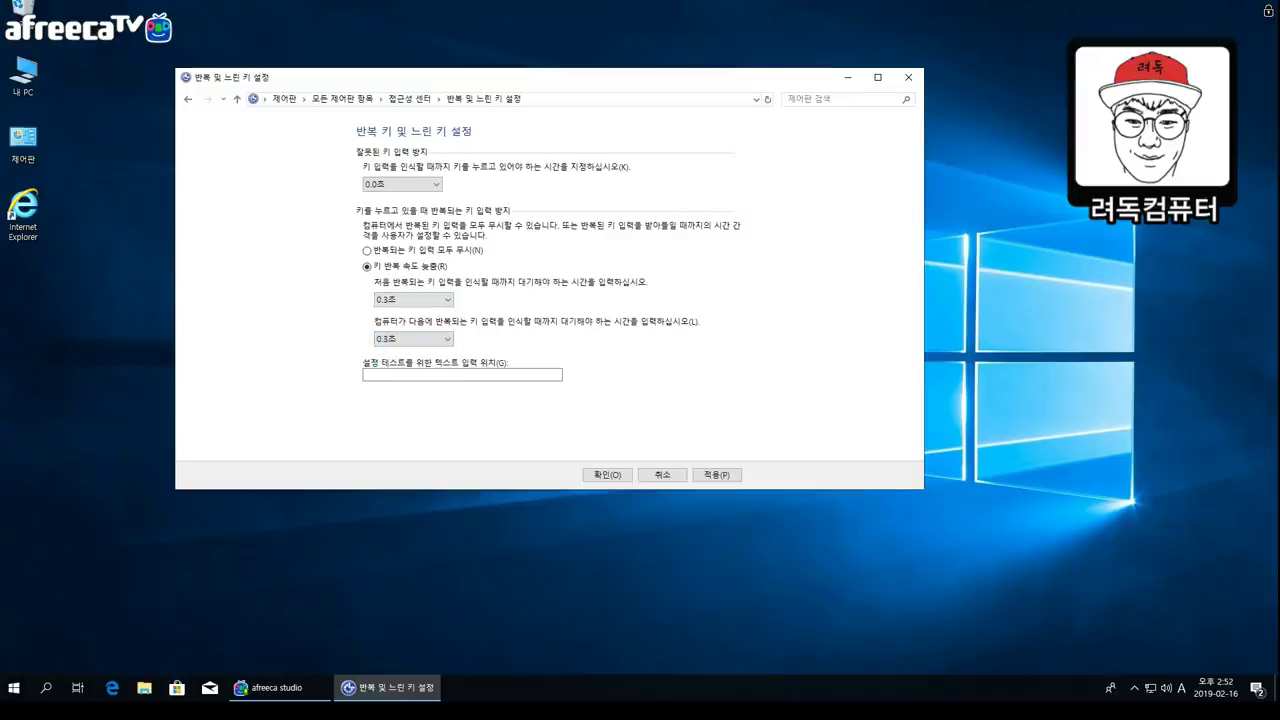
# Apply the repeat and slow key settings, confirm the parent keyboard settings pages, and close 접근성 센터.
pyautogui.press('Tab')
pyautogui.press('space')
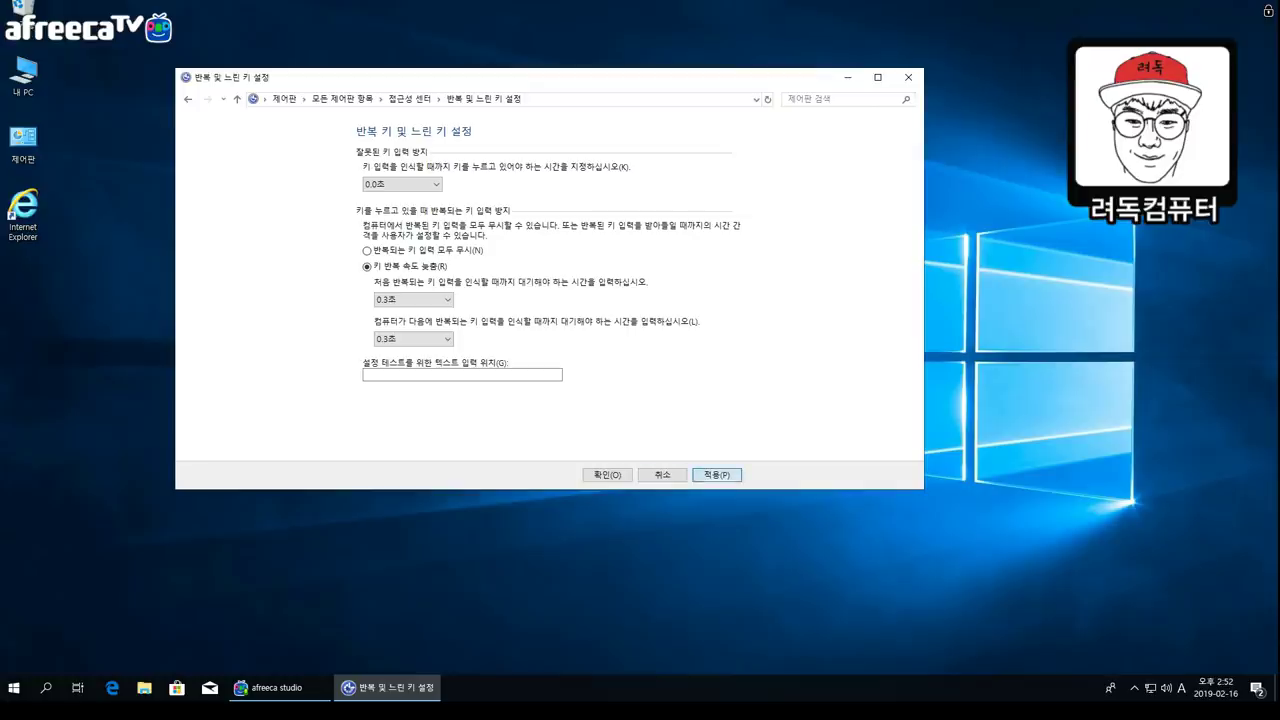
pyautogui.press('Return')
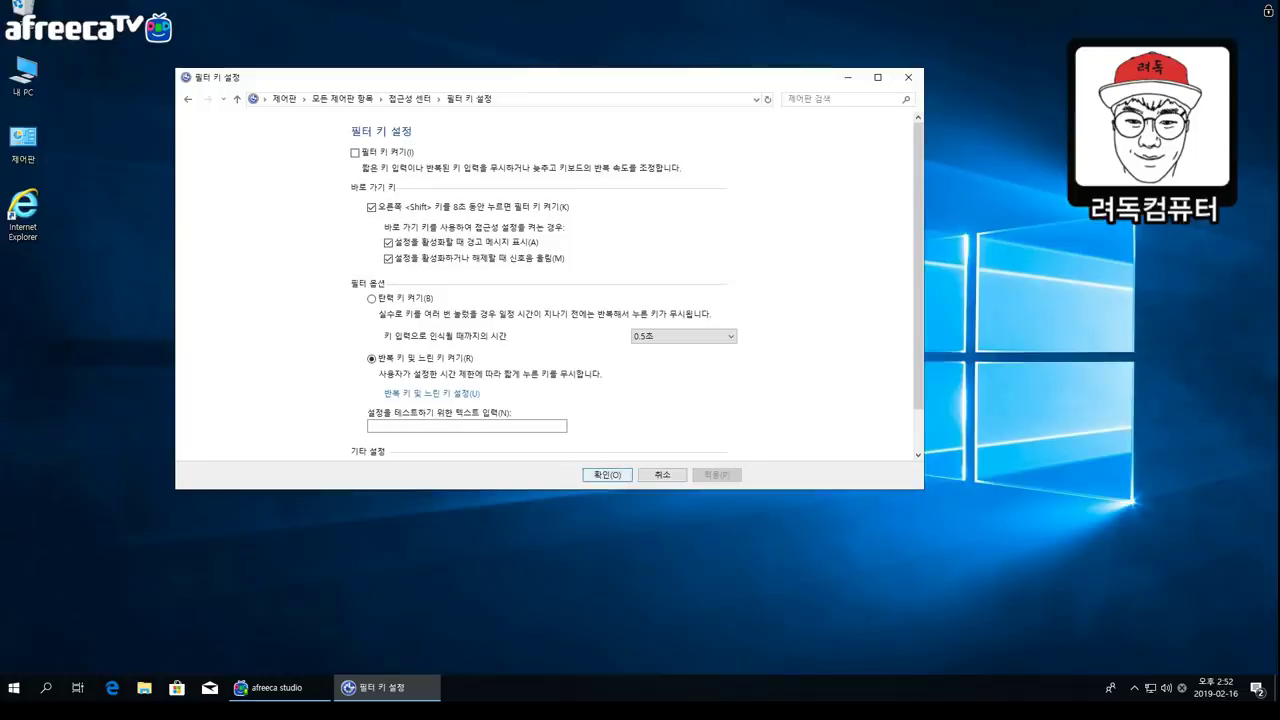
pyautogui.press('Return')
pyautogui.press('Return')
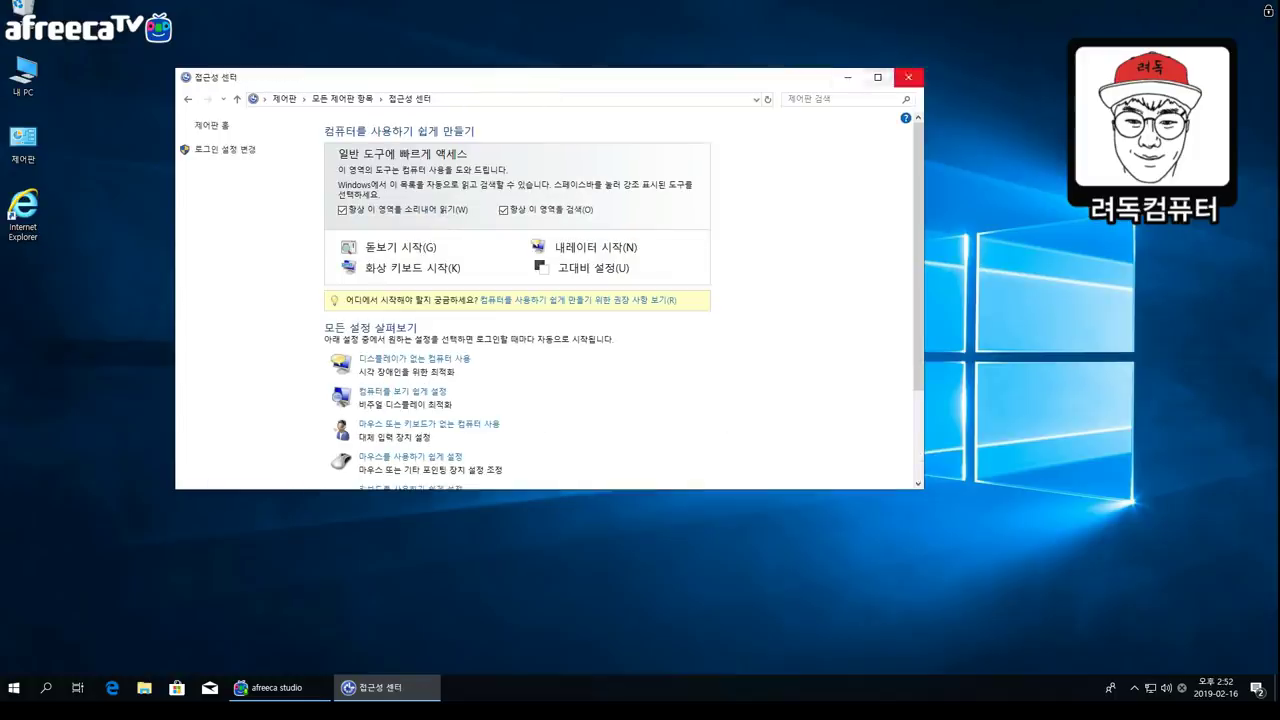
pyautogui.click(908, 77)
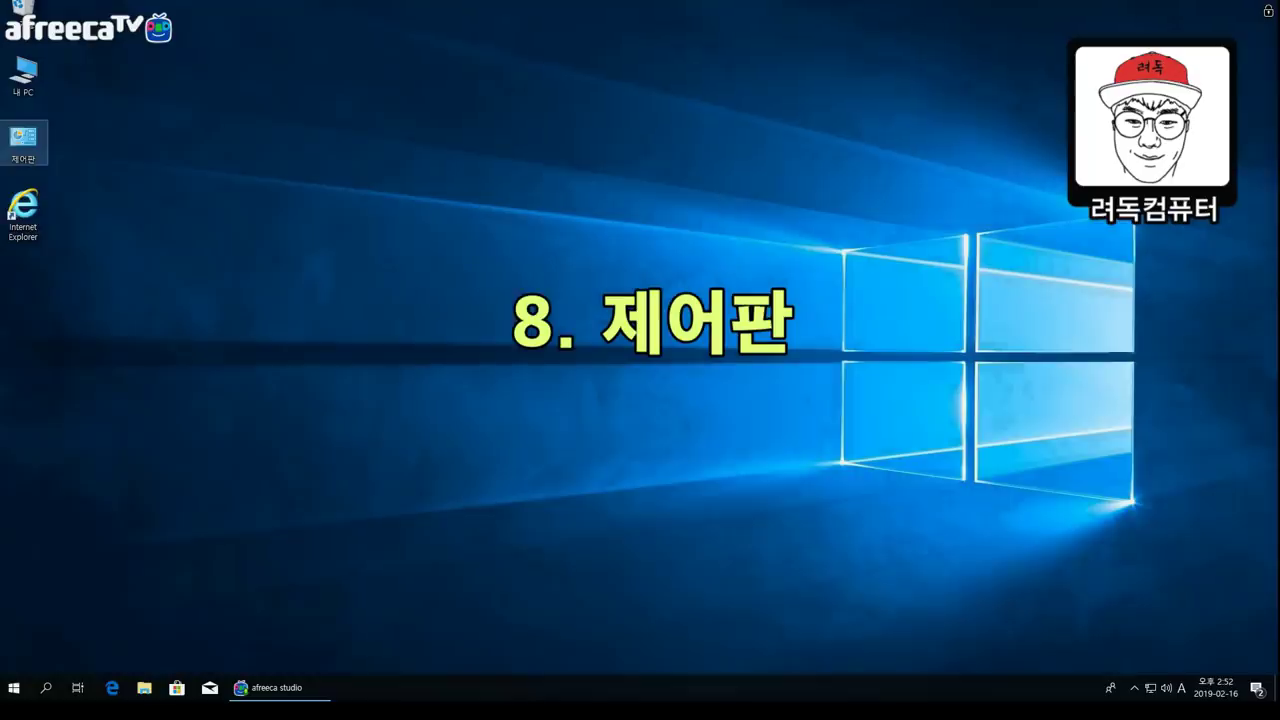
# In the communications settings of 소리 in 제어판, choose 아무 작업도 안 함 for phone calls and apply it.
pyautogui.doubleClick(23, 140)
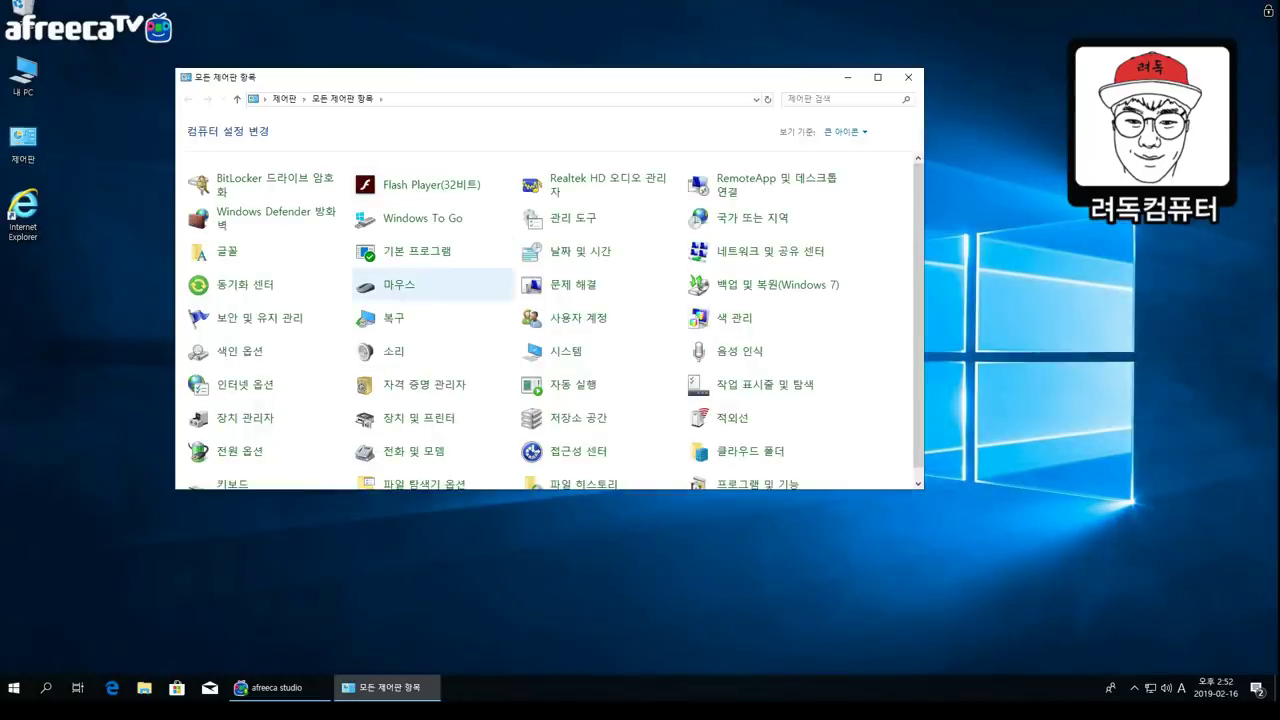
pyautogui.scroll(-1, 432, 284)
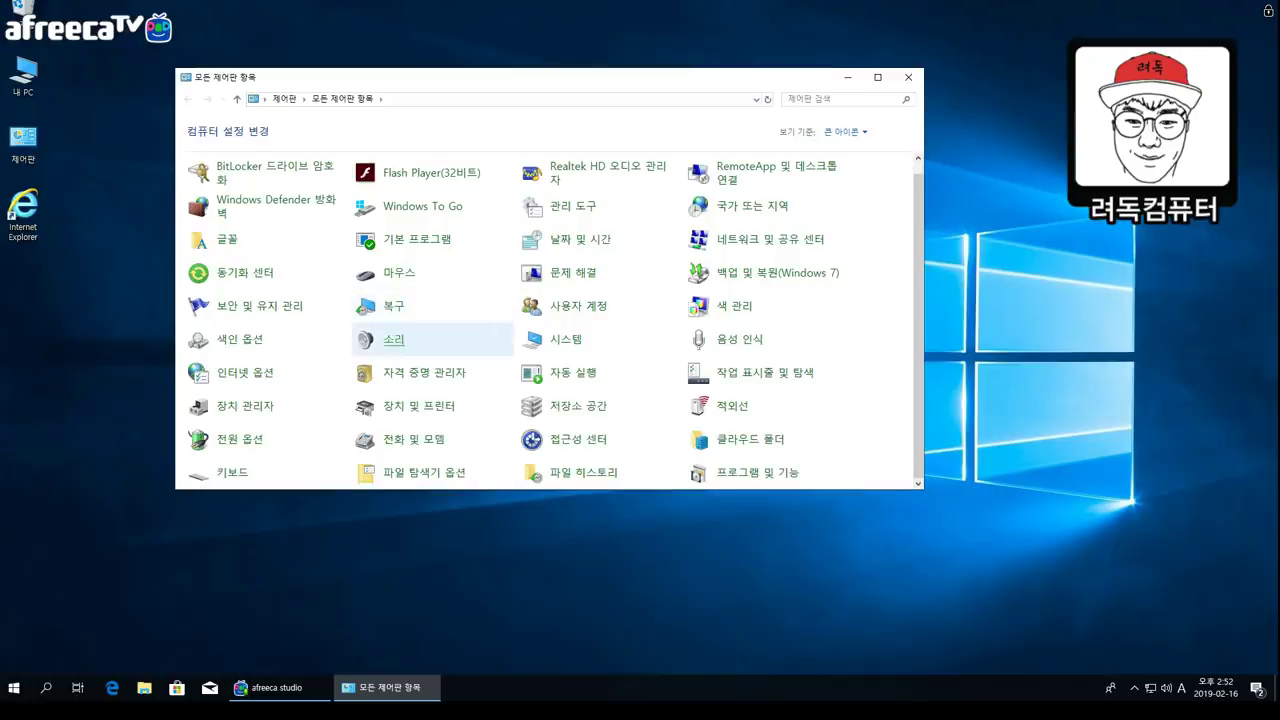
pyautogui.click(393, 339)
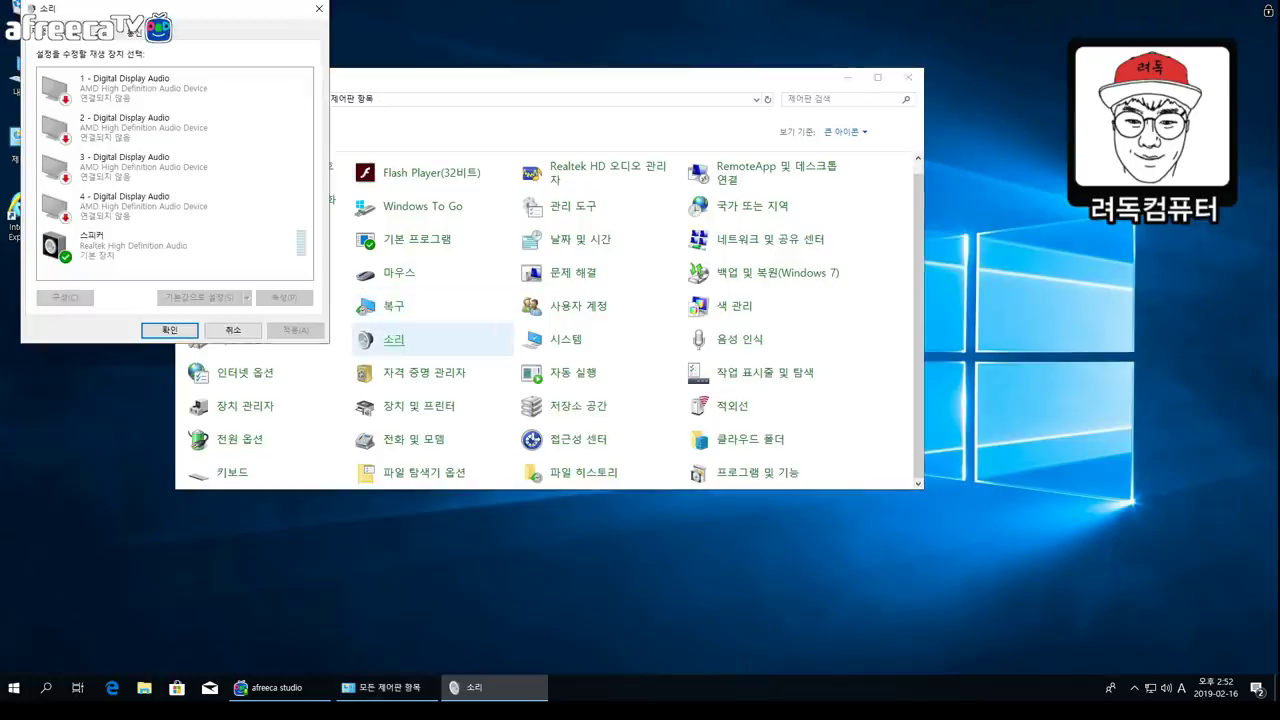
pyautogui.click(134, 33)
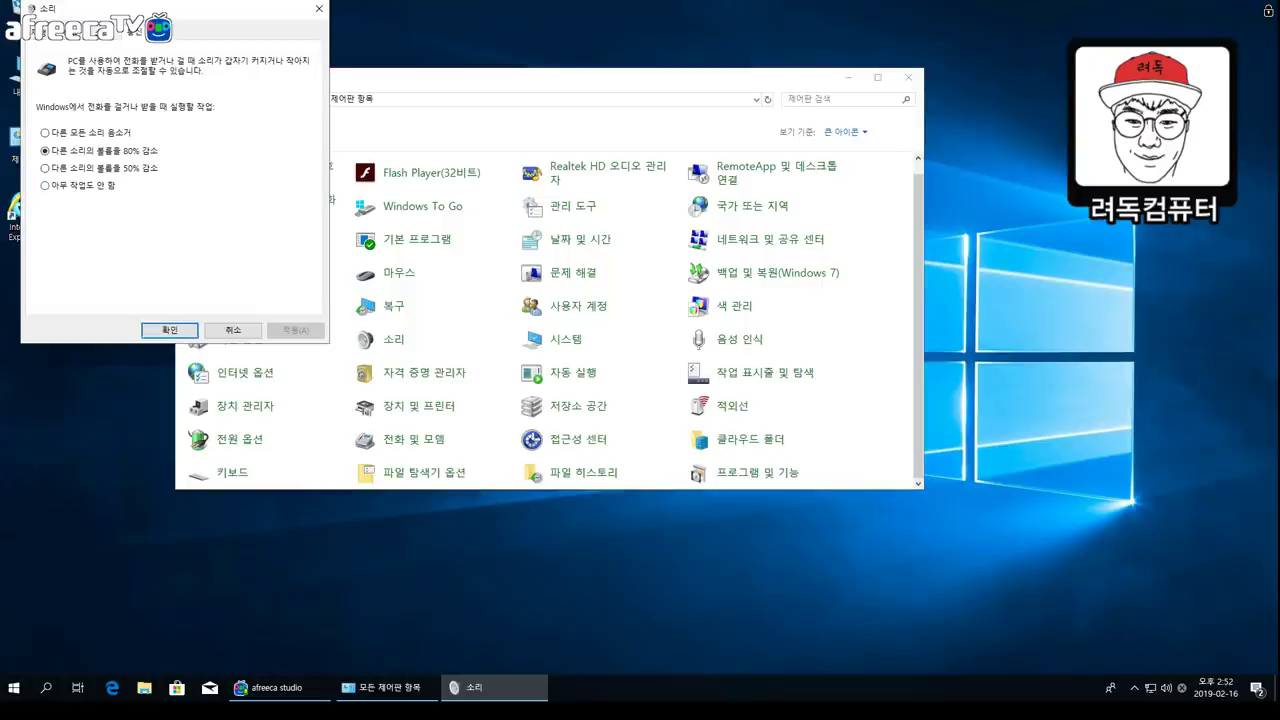
pyautogui.click(45, 185)
pyautogui.click(296, 330)
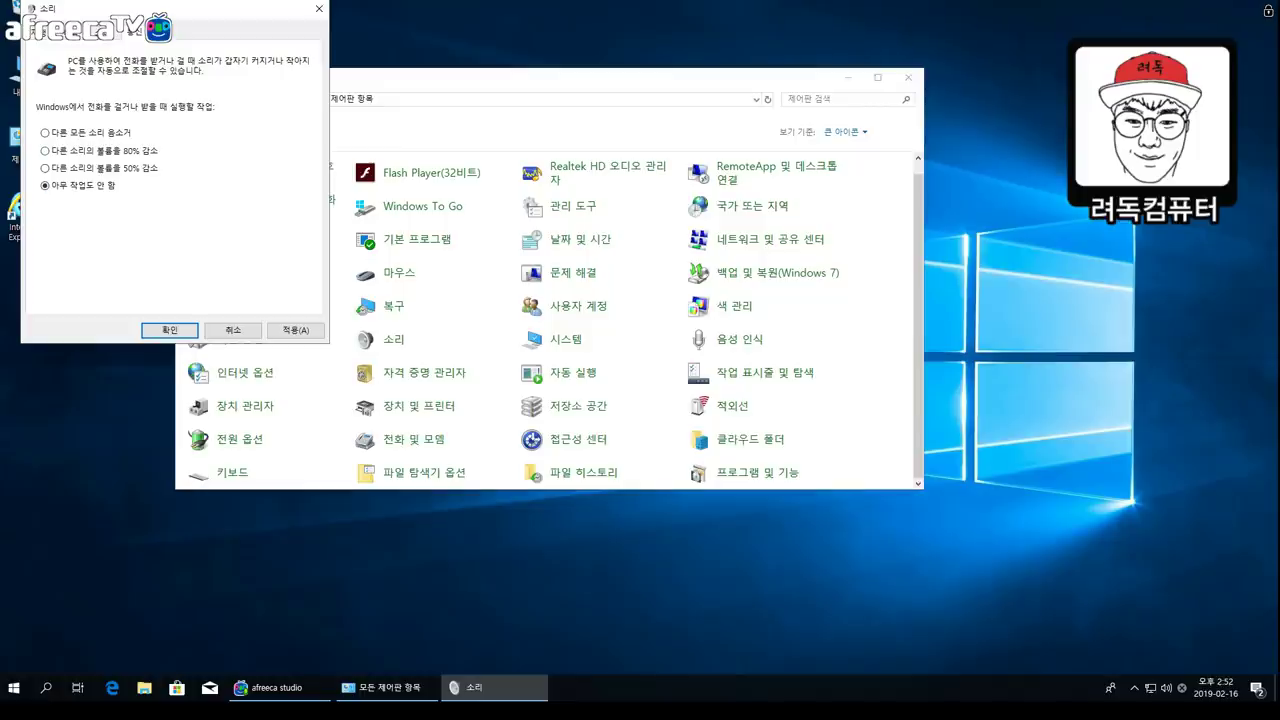
# Select 다른 소리의 볼륨을 80% 감소 without applying it, and close the 소리 and 제어판 windows.
pyautogui.click(45, 150)
pyautogui.click(319, 8)
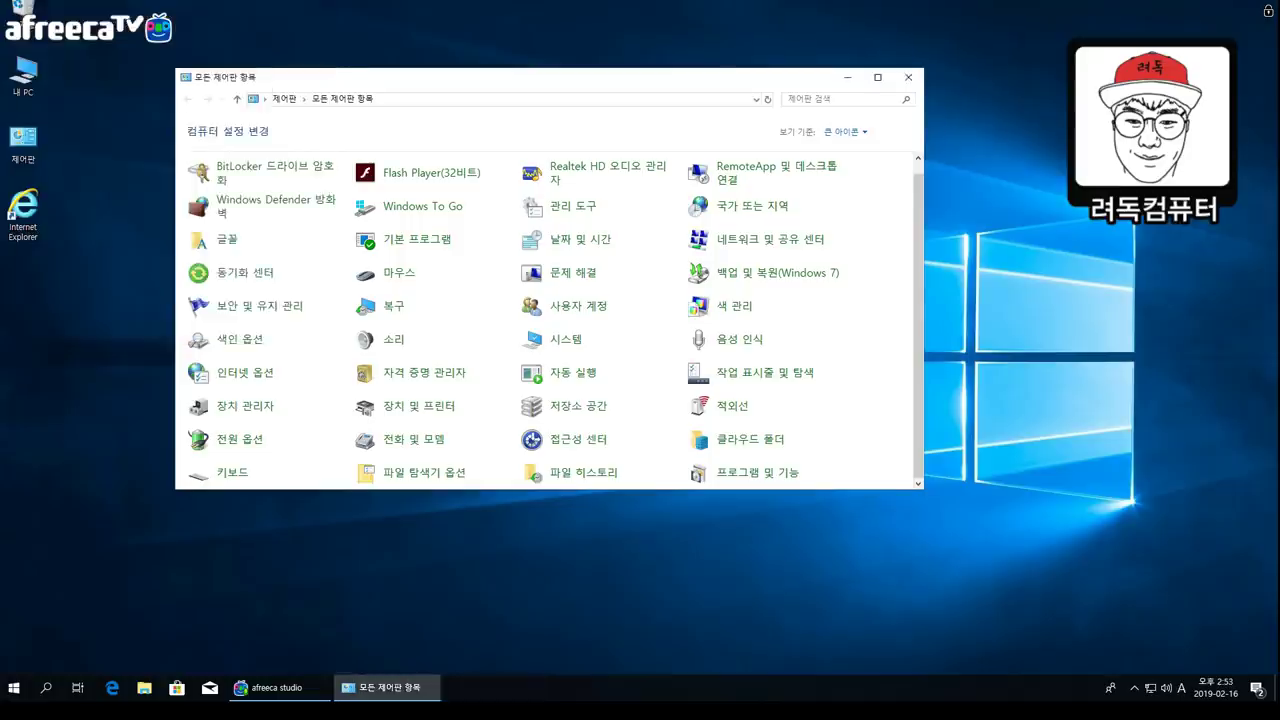
pyautogui.click(908, 77)
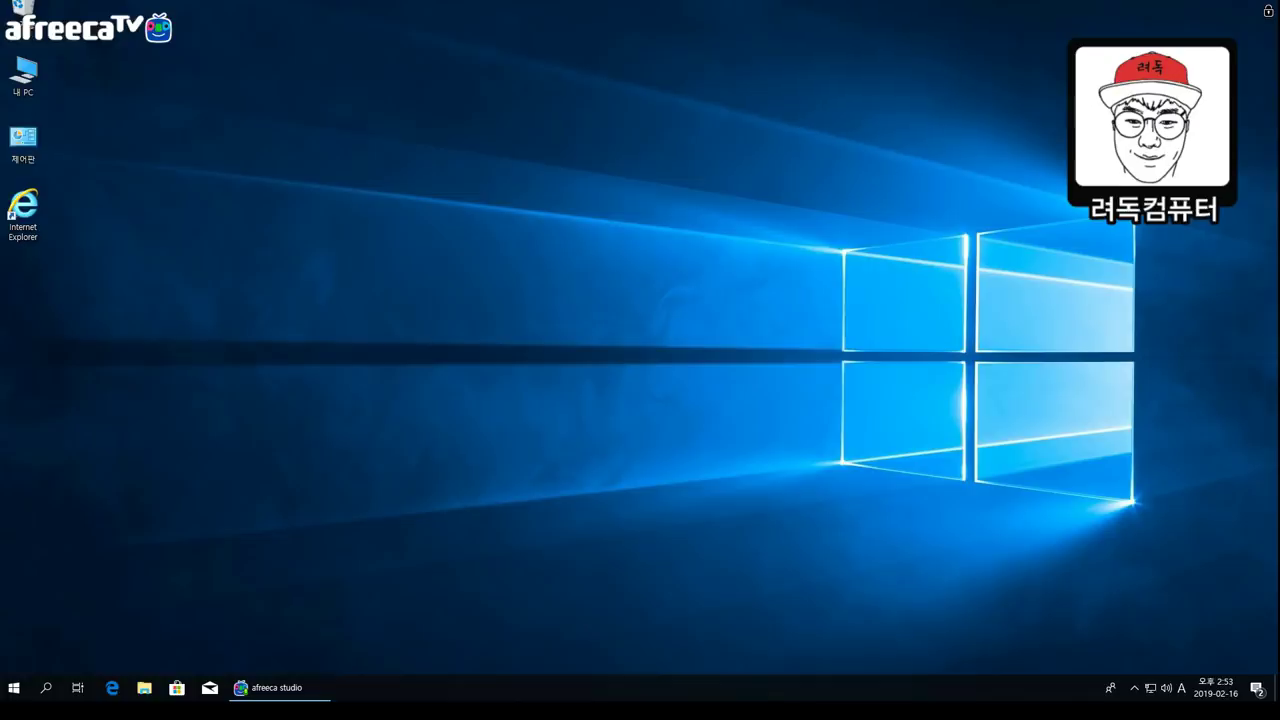